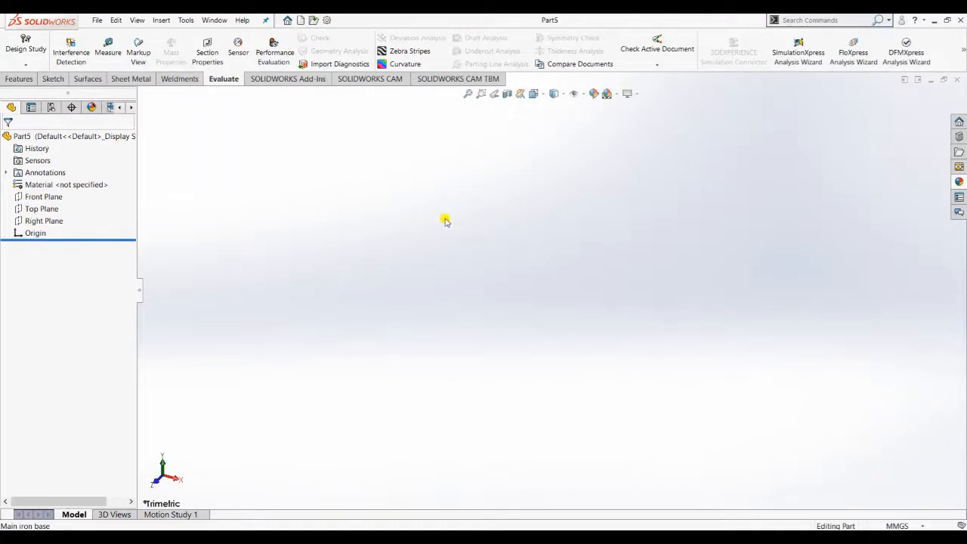
Sketch a center rectangle on the Front Plane, centred on the origin, 450 mm high and 350 mm wide
middle_click_drag(446, 220, 414, 212)
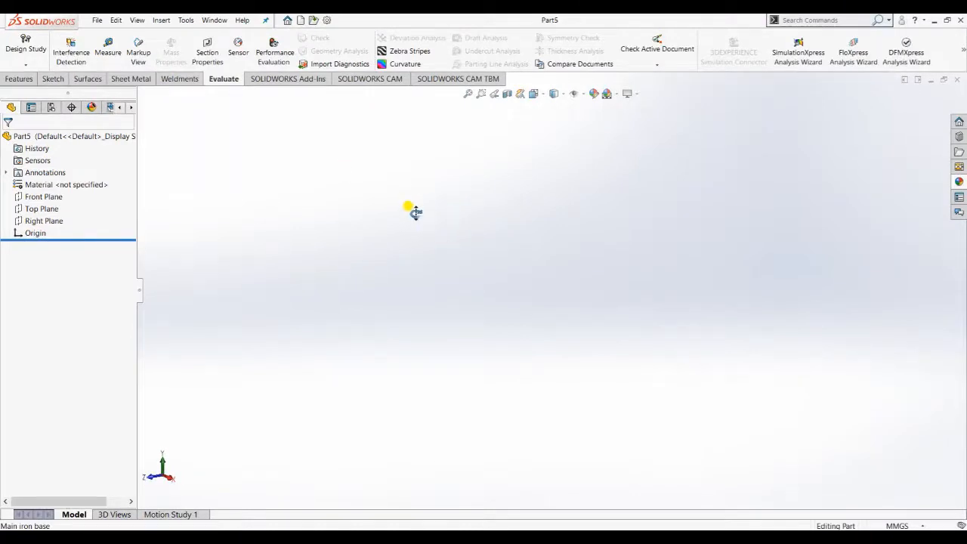
right_click(39, 197)
left_click(50, 179)
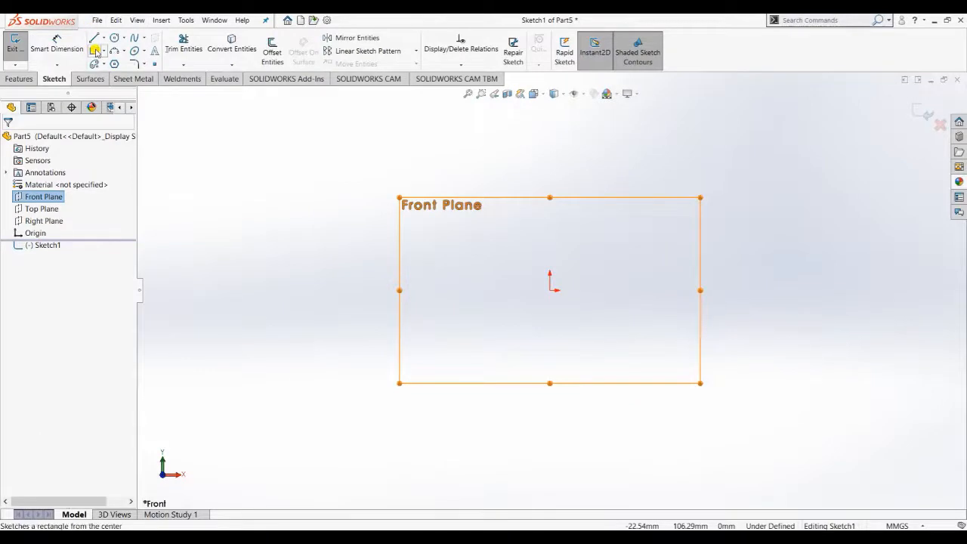
left_click(94, 51)
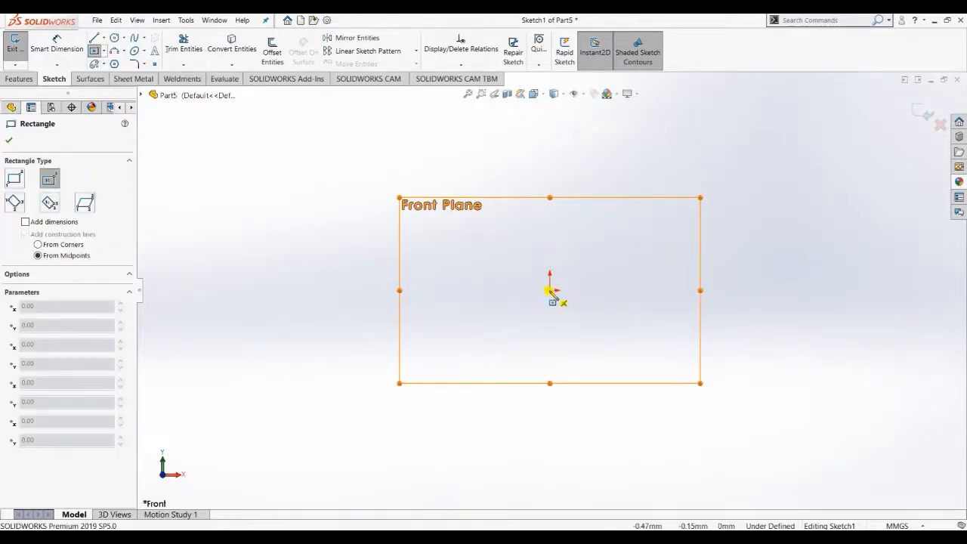
left_click(551, 291)
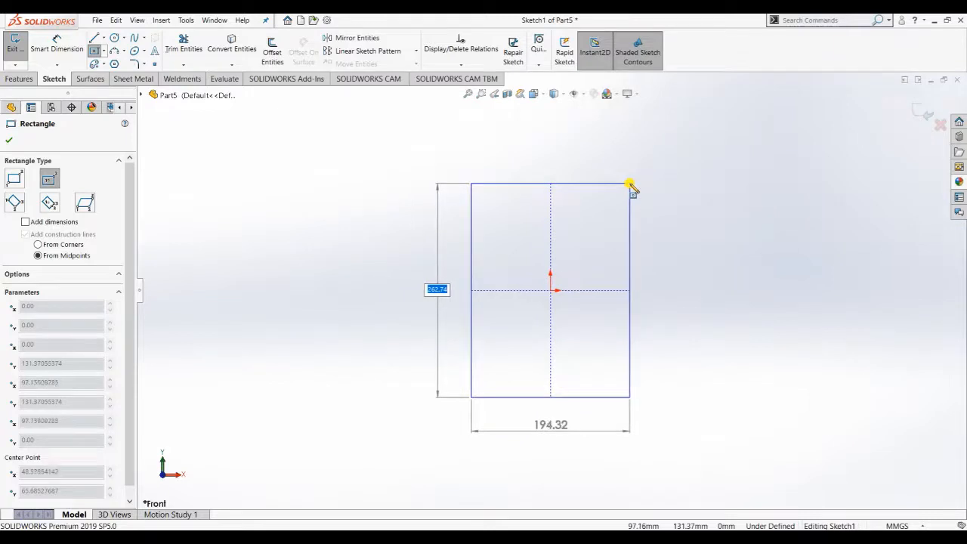
type("33")
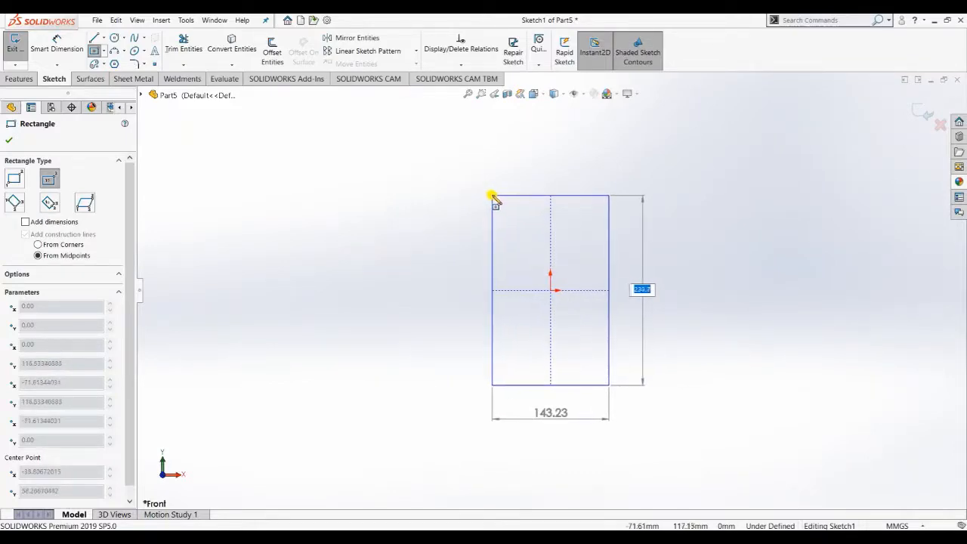
type("50")
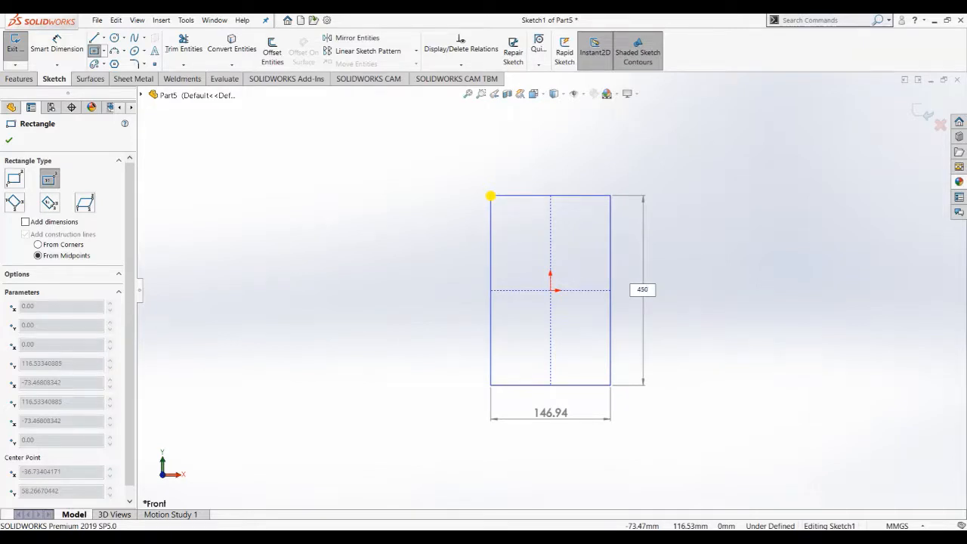
key("Tab")
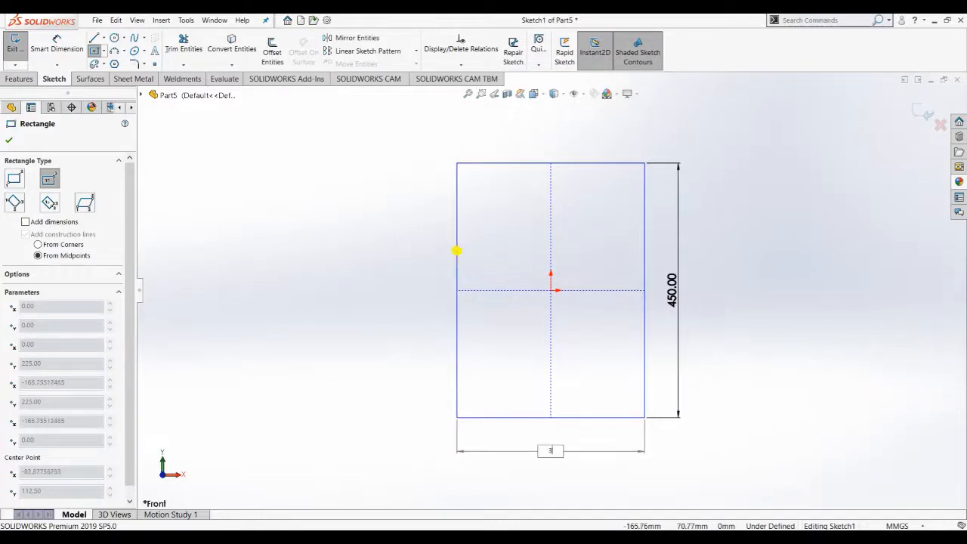
key("Return")
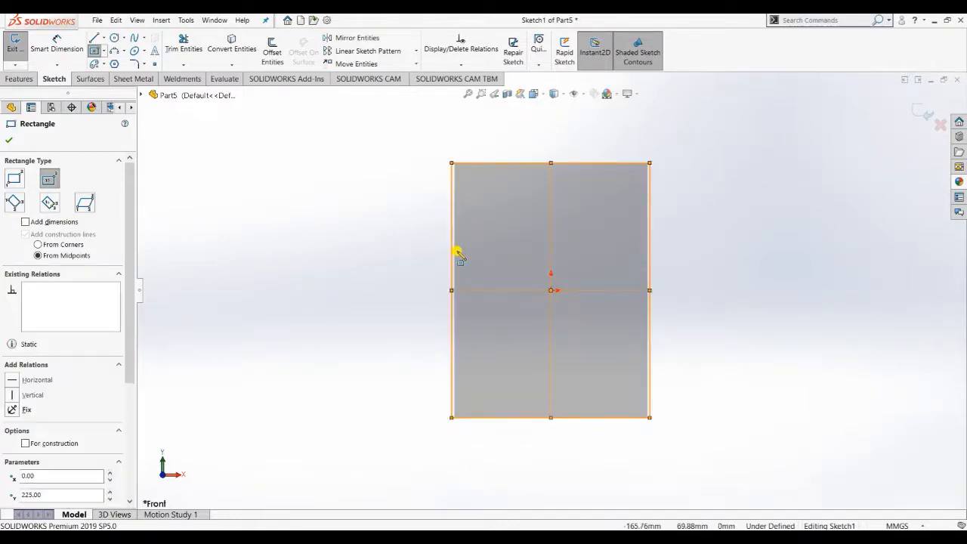
key("Escape")
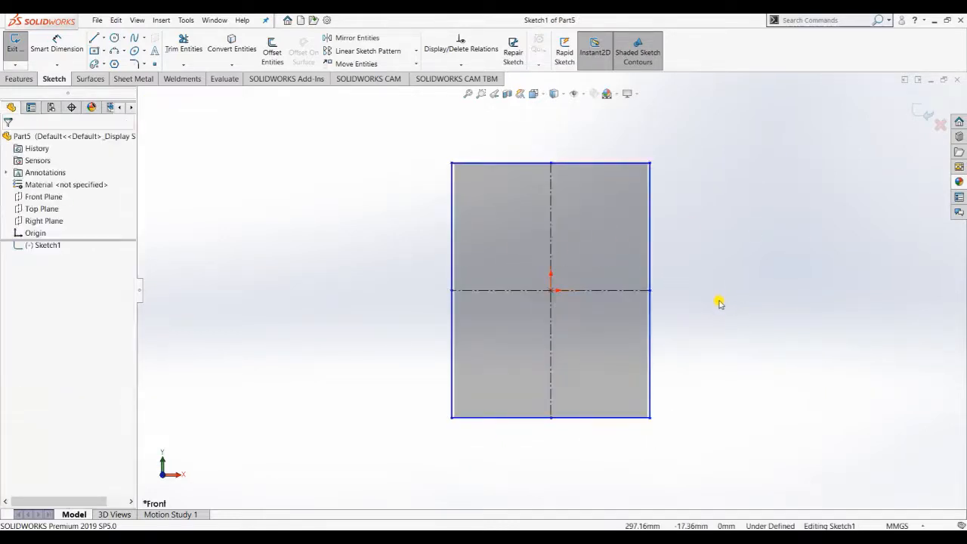
Create a sheet metal base flange from the rectangle sketch with a thickness of 1 mm
mouse_move(719, 303)
middle_mouse_down()
mouse_move(665, 361)
mouse_move(626, 313)
middle_mouse_up()
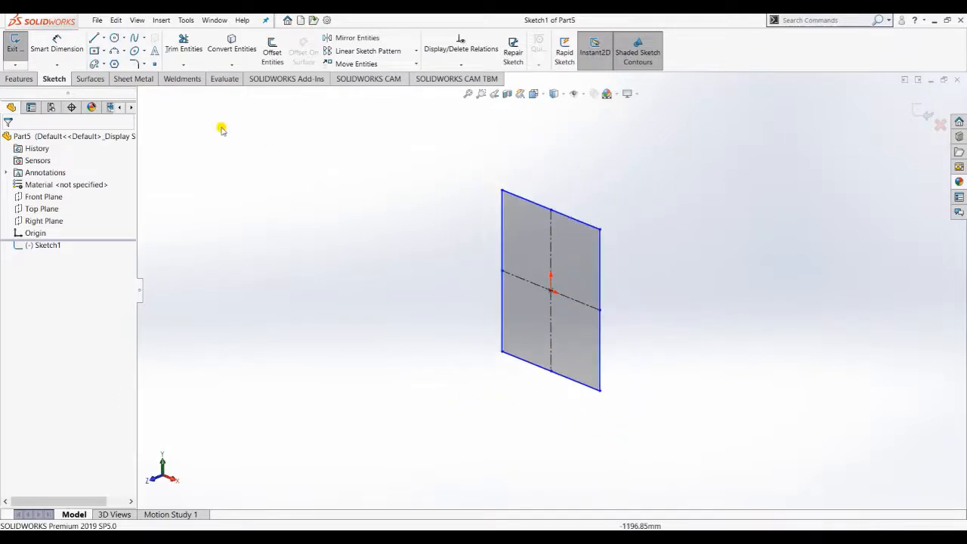
left_click(143, 79)
left_click(21, 49)
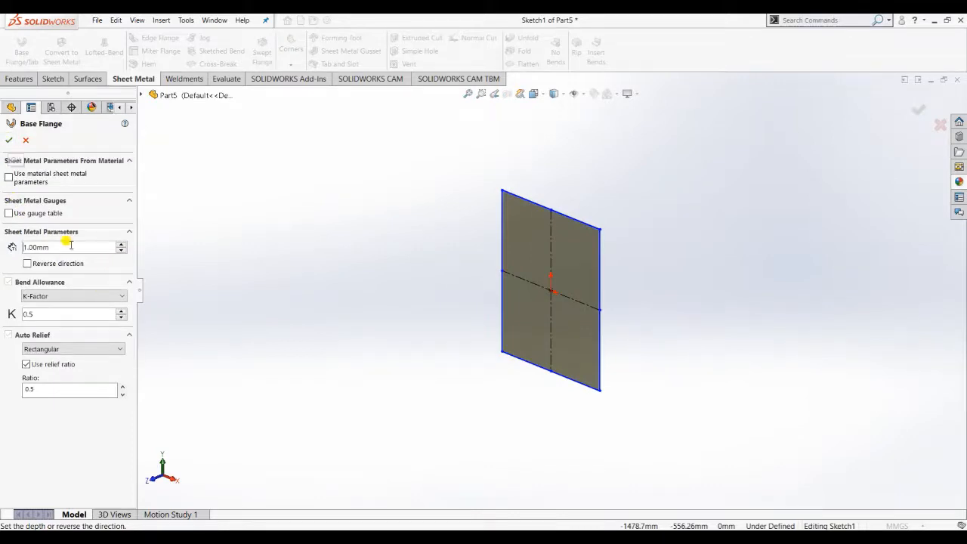
left_click(9, 139)
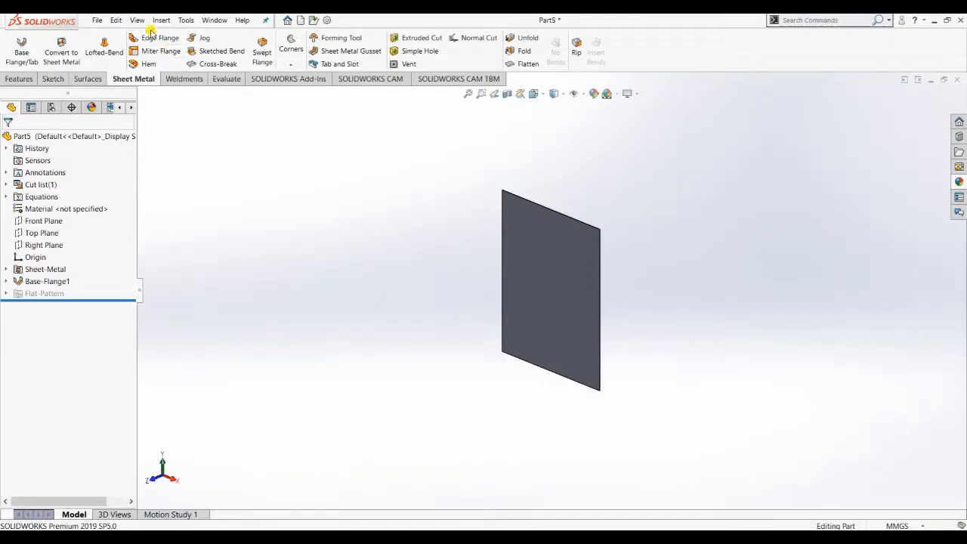
Add a 90-degree edge flange along the plate's upper edge, extending forward with a length of 518 mm
left_click(151, 38)
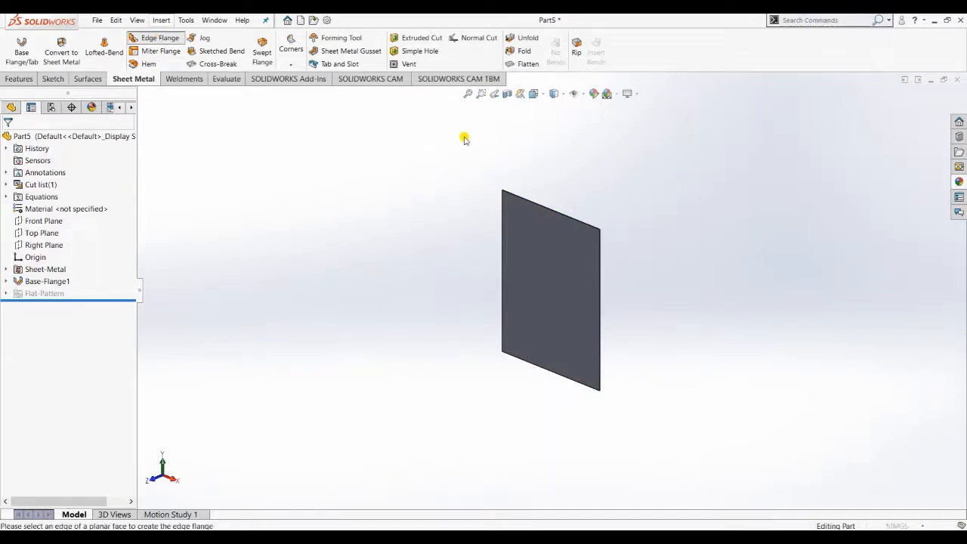
left_click(556, 214)
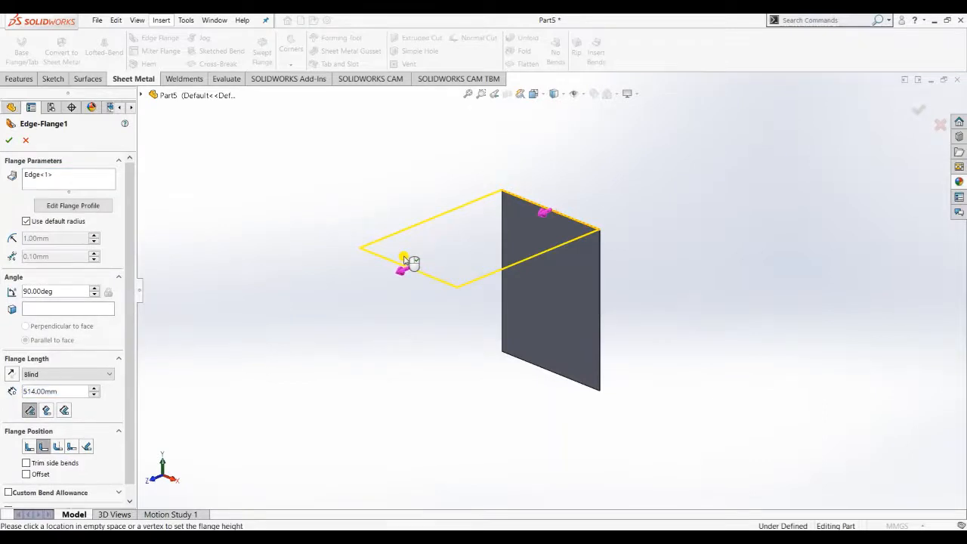
key("Right")
key("Right")
key("Right")
key("BackSpace")
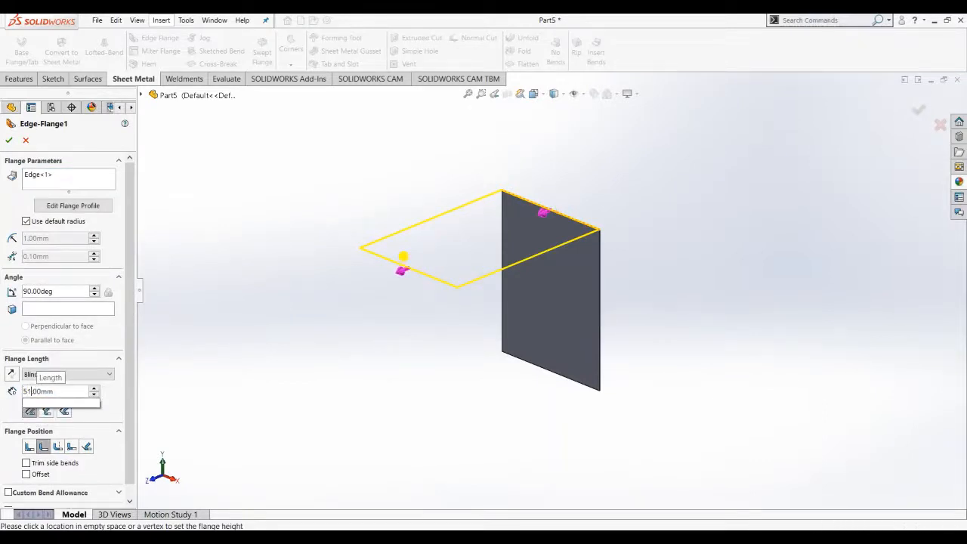
type("5")
key("Return")
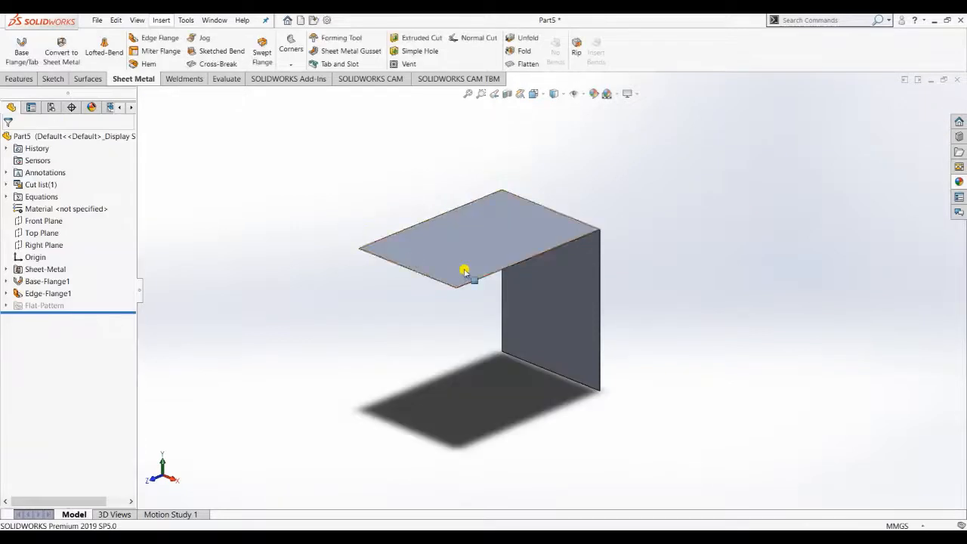
right_click(59, 294)
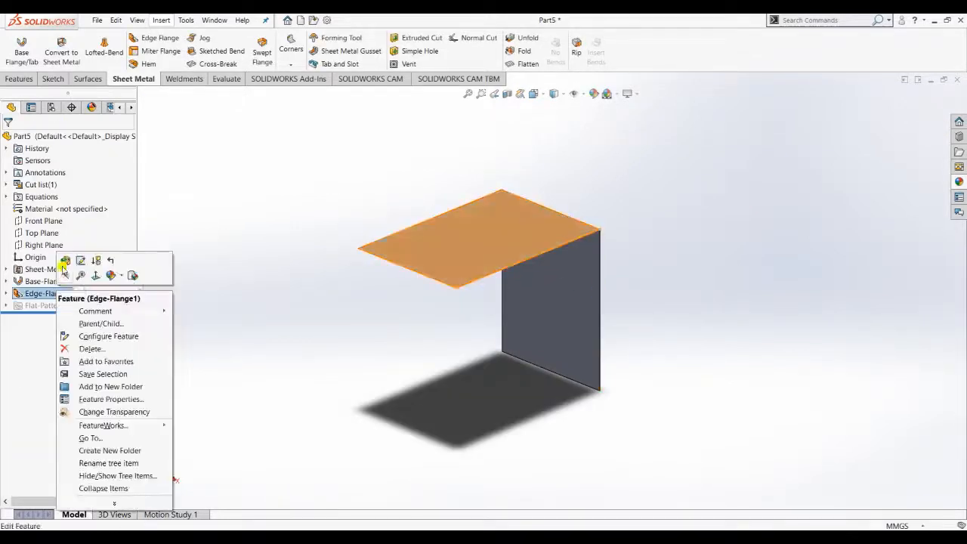
left_click(244, 250)
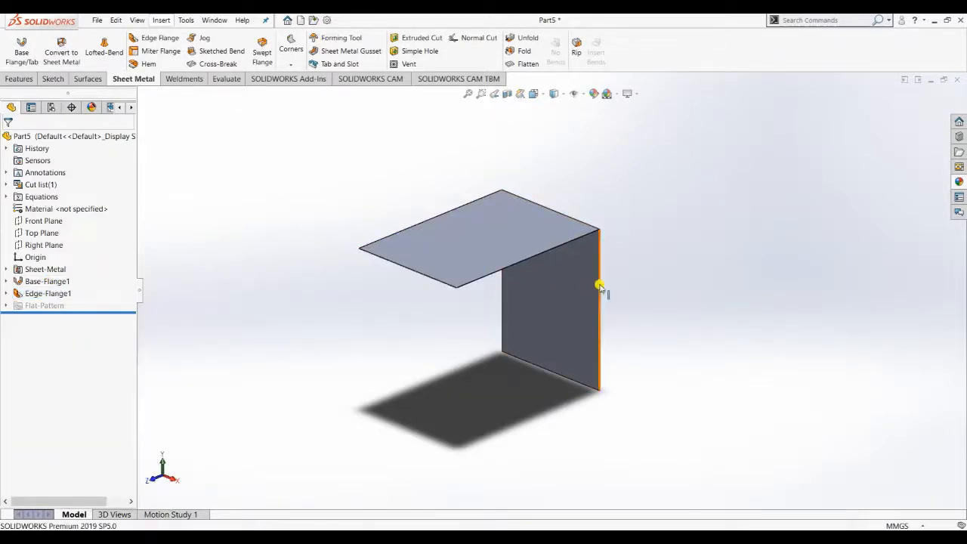
left_click(160, 38)
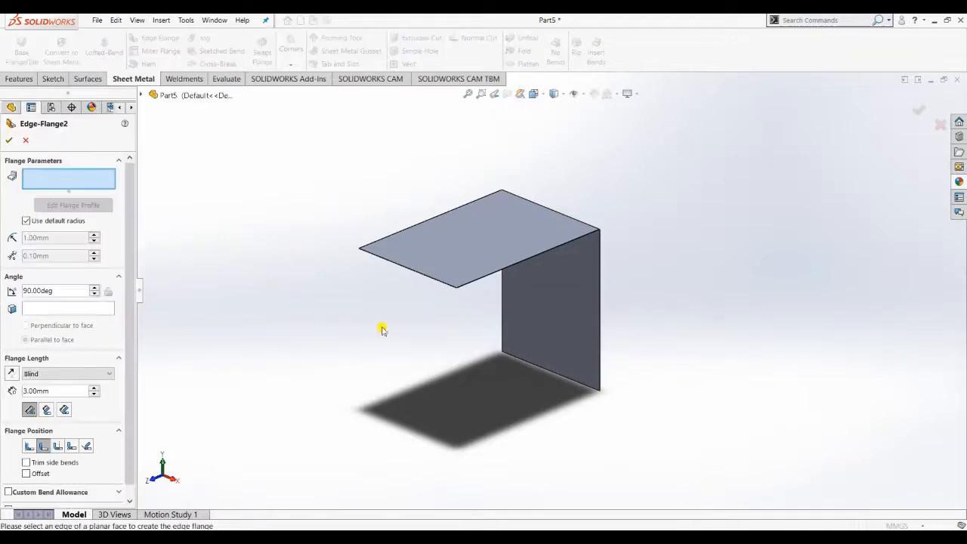
left_click(28, 141)
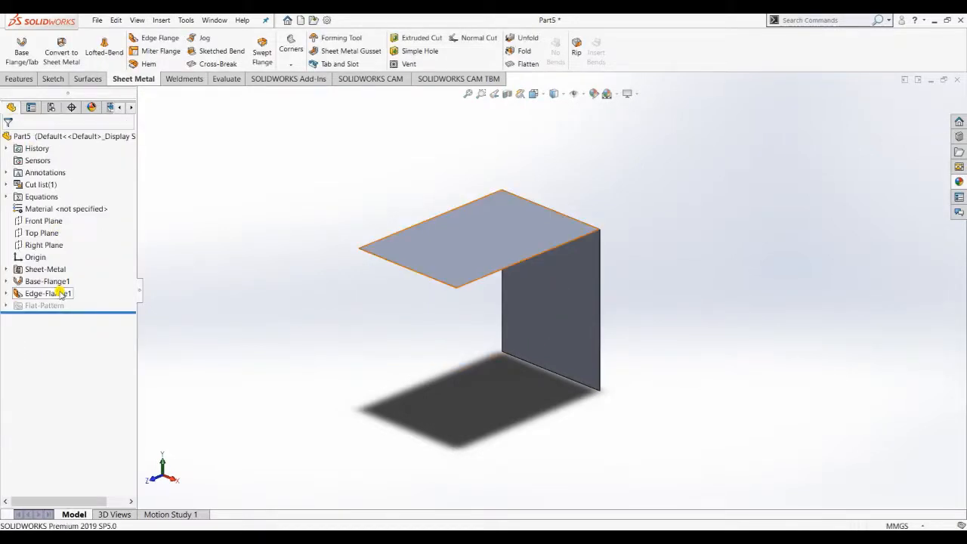
Edit the existing edge flange to include the plate's other three edges and set the flange length to 515 mm
right_click(60, 295)
left_click(71, 262)
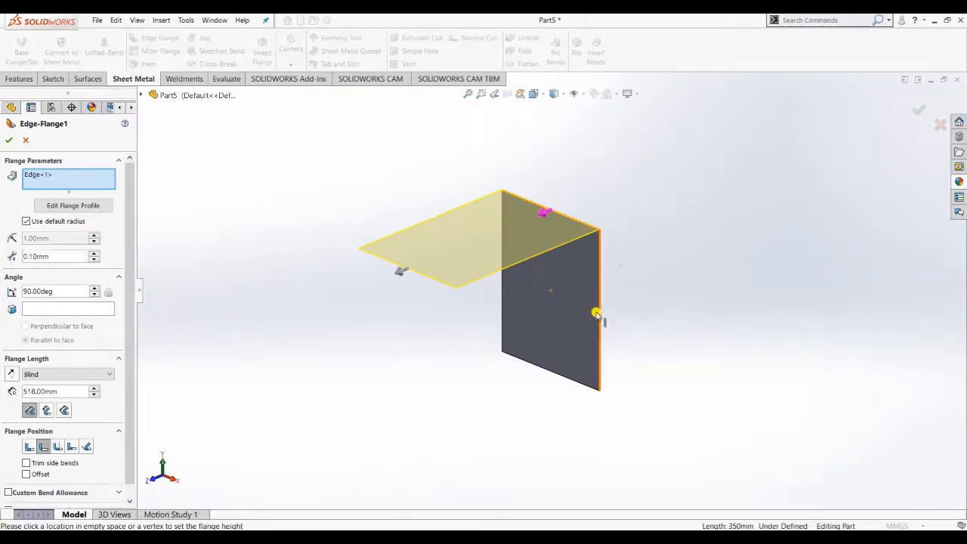
left_click(598, 315)
left_click(560, 379)
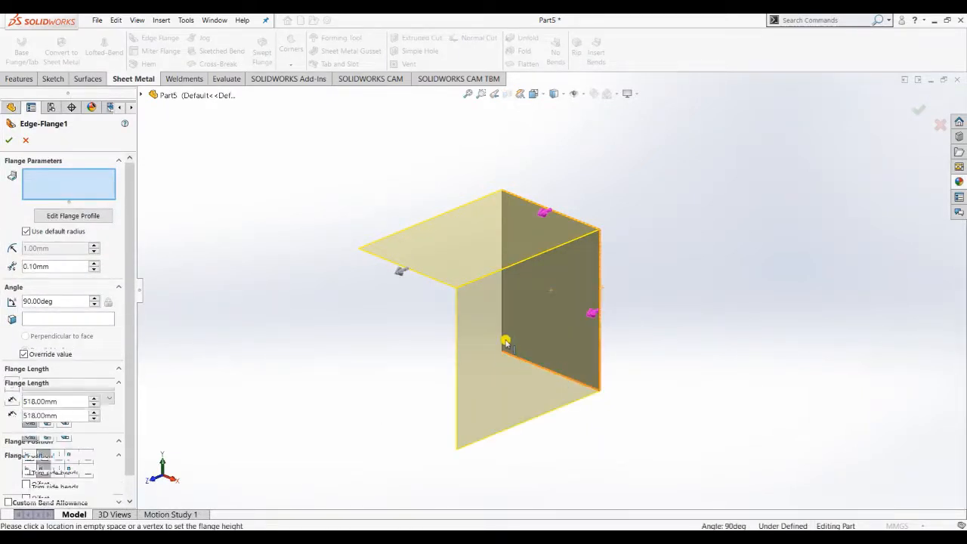
left_click(502, 319)
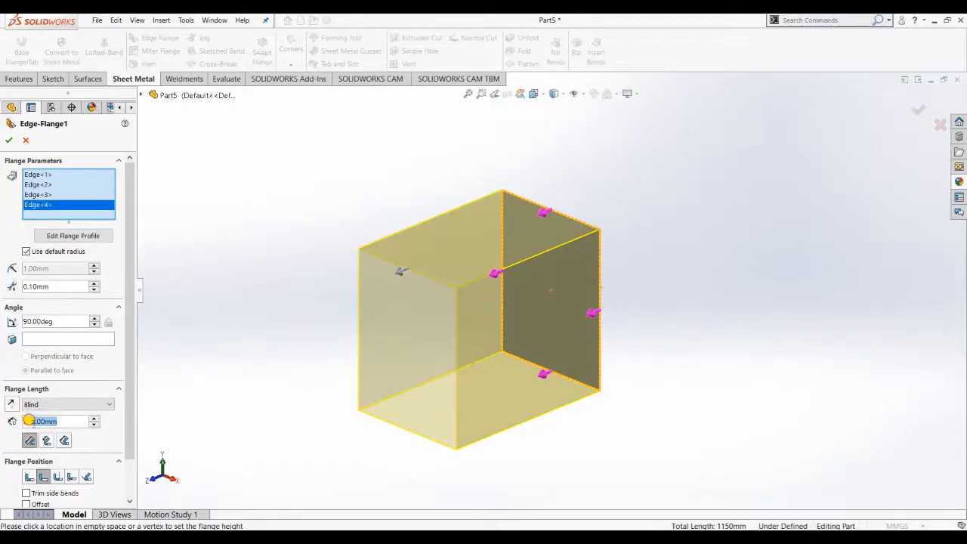
type("515")
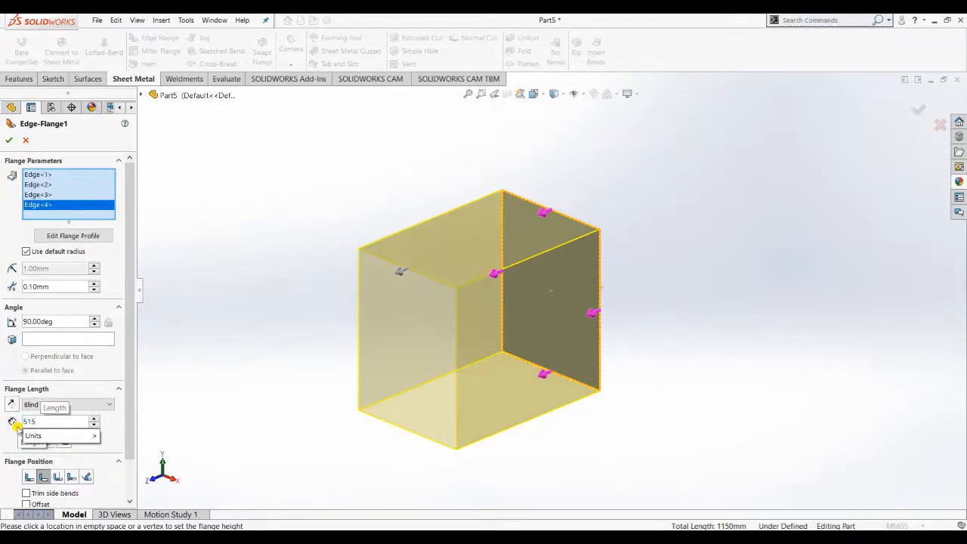
key("Return")
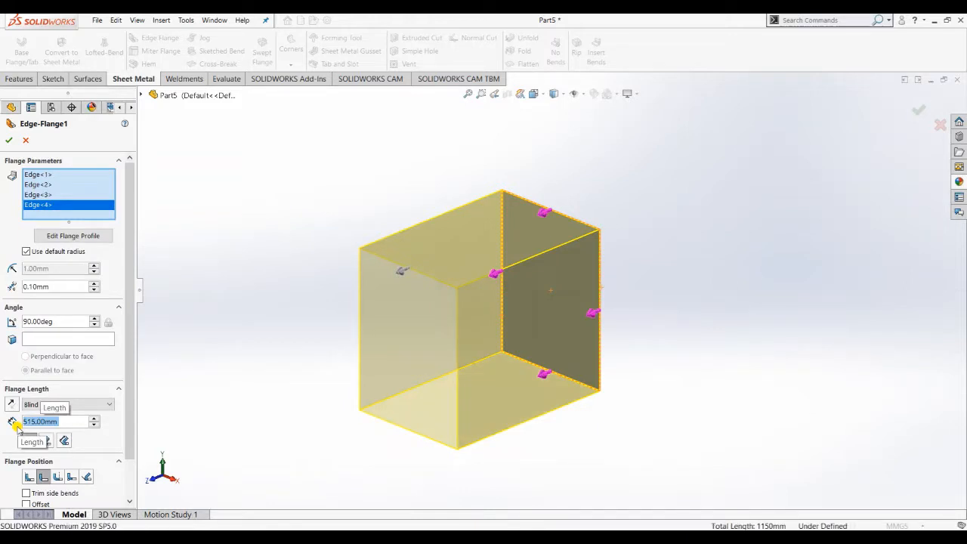
left_click(8, 141)
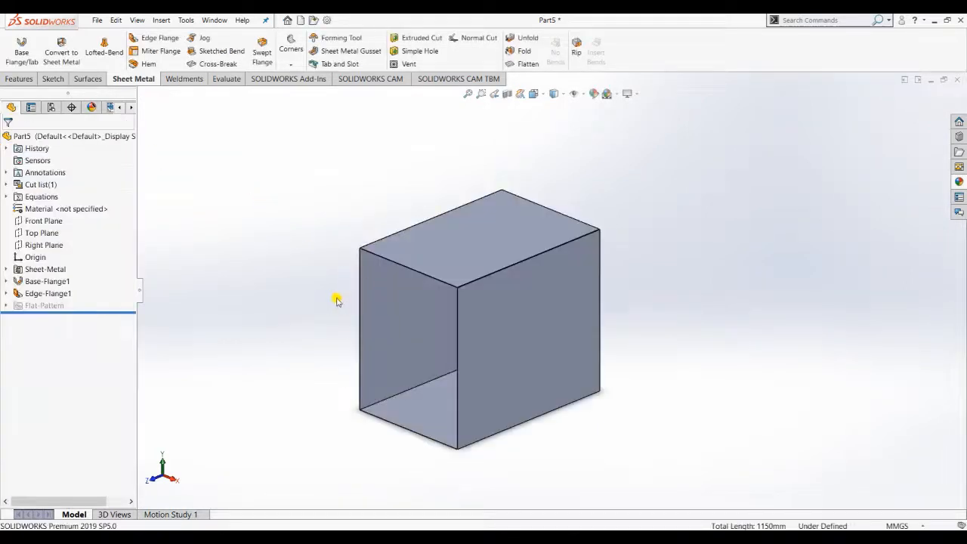
Start an edge flange on the upper edge of the box's front opening, pointing down, with a length of 20 mm
mouse_move(337, 302)
middle_mouse_down()
mouse_move(423, 208)
mouse_move(334, 315)
middle_mouse_up()
scroll(427, 297, "down", 1)
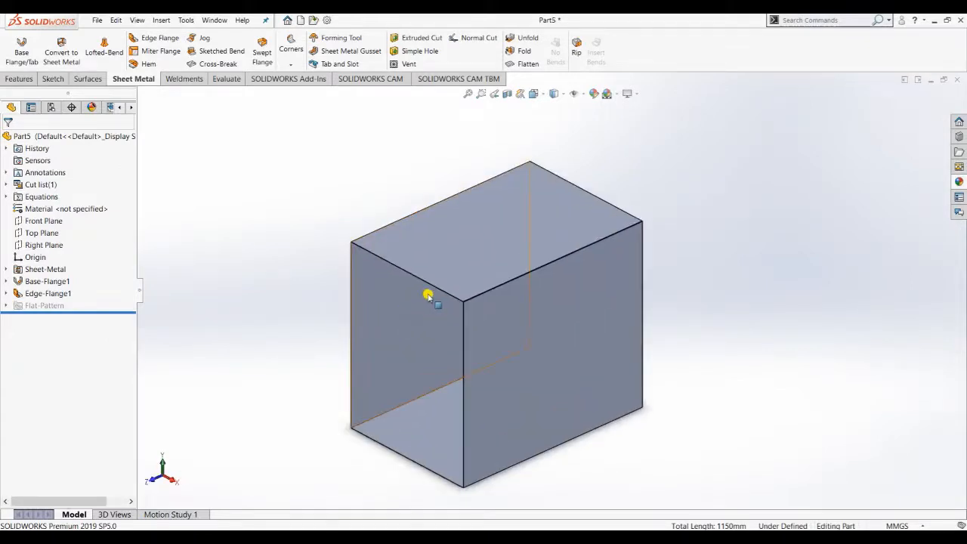
left_click(151, 38)
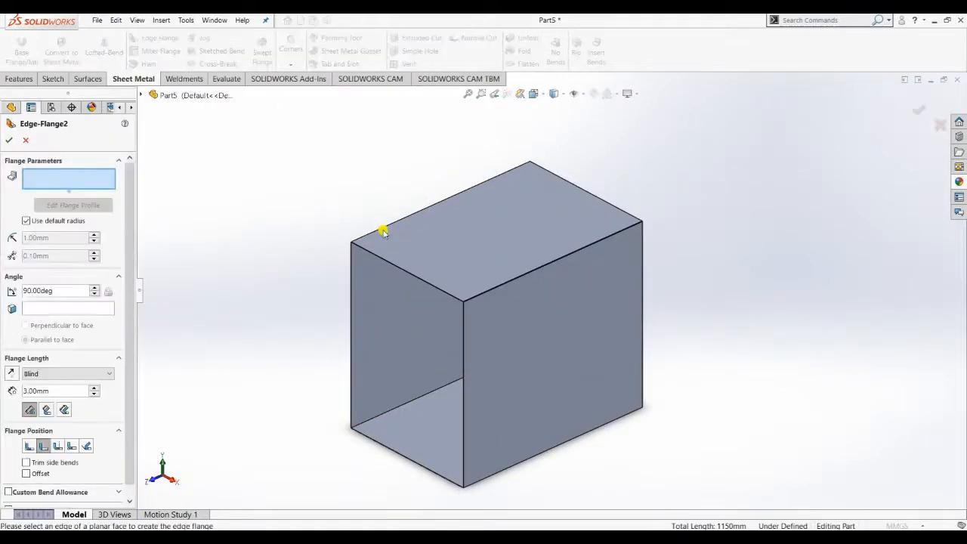
left_click(388, 262)
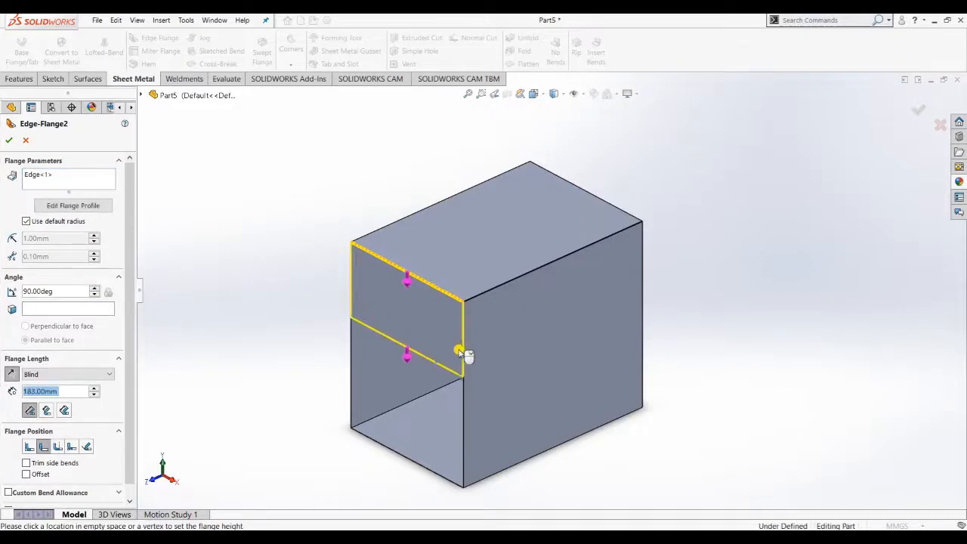
left_click(467, 404)
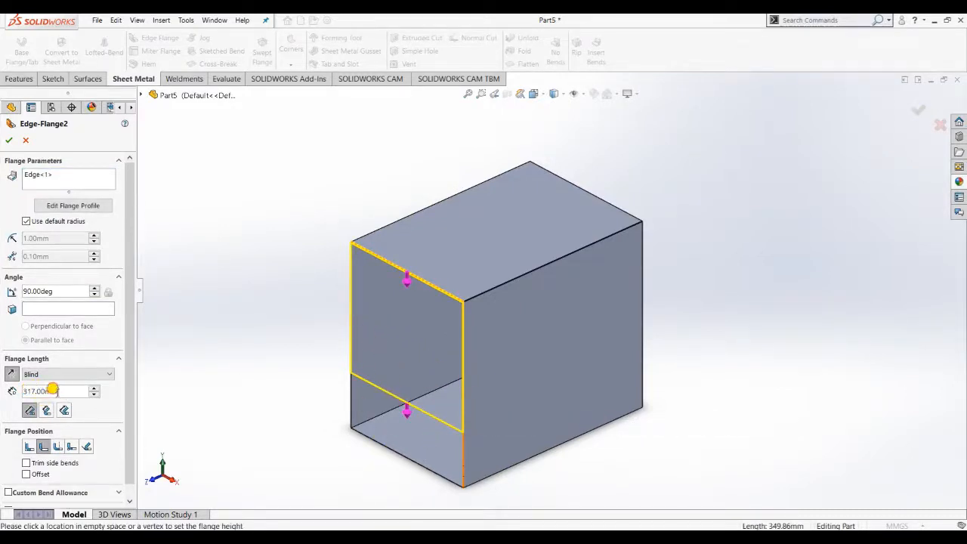
type("20")
key("Return")
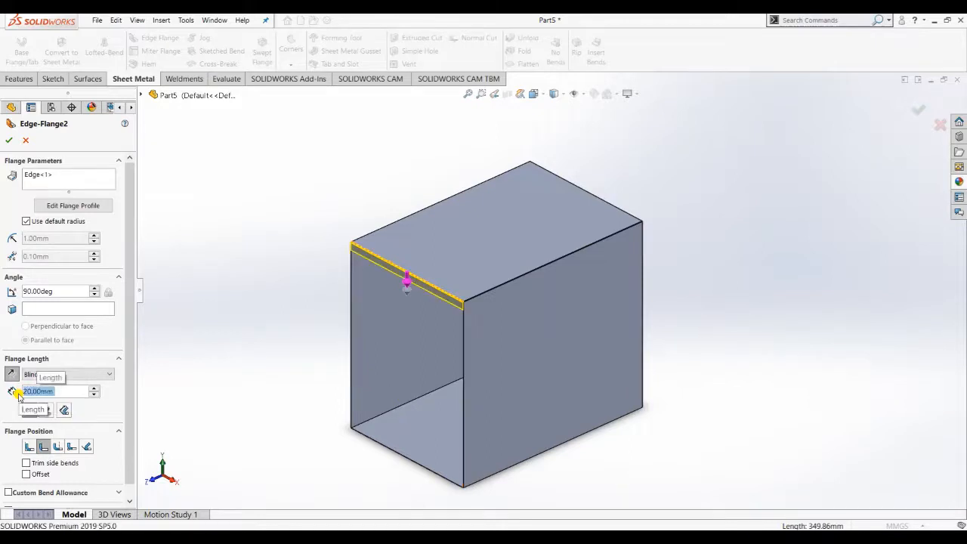
Add the front opening's right vertical edge to the edge flange and set the flange length to 20 mm
left_click(464, 387)
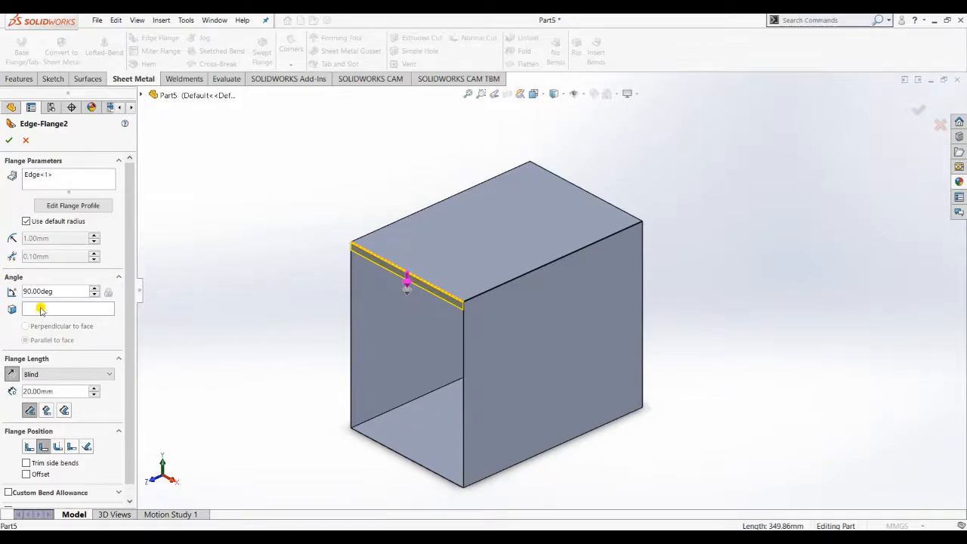
left_click(60, 186)
left_click(467, 369)
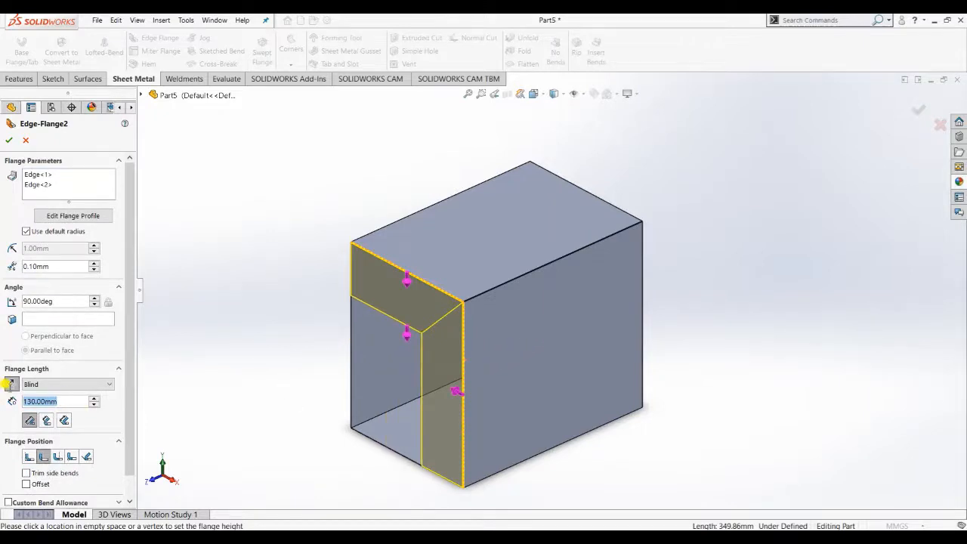
type("20")
key("Return")
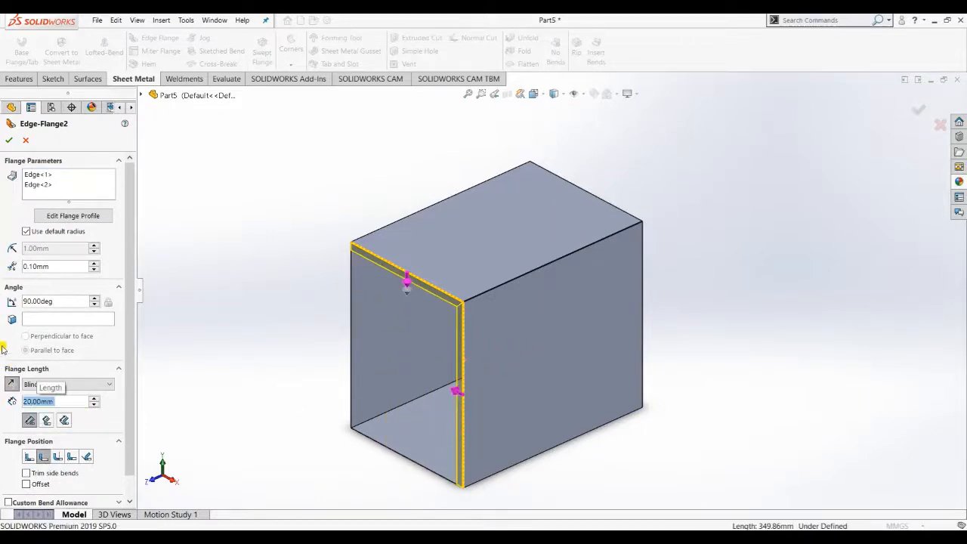
Add the front opening's left vertical and lower edges to the edge flange and finish it with a 20 mm length
left_click(58, 185)
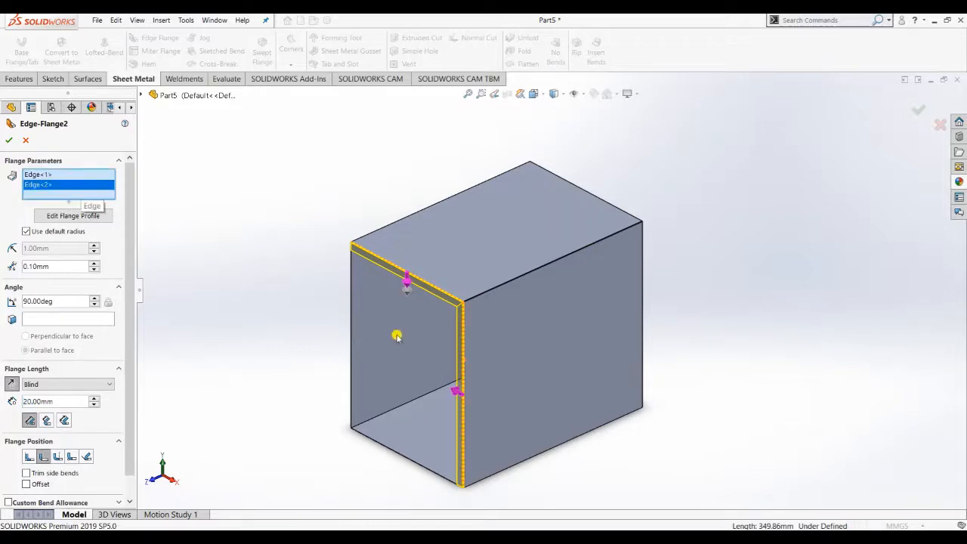
left_click(352, 344)
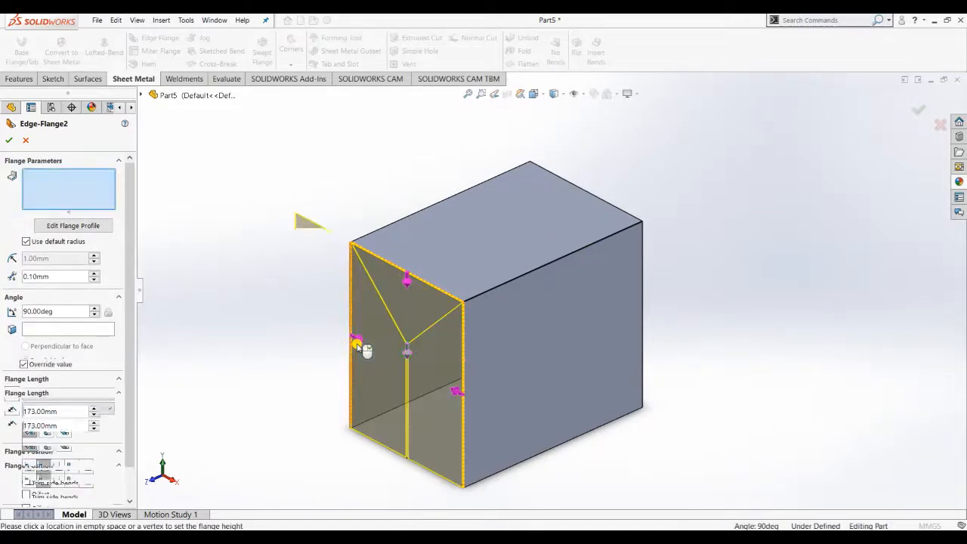
left_click(344, 339)
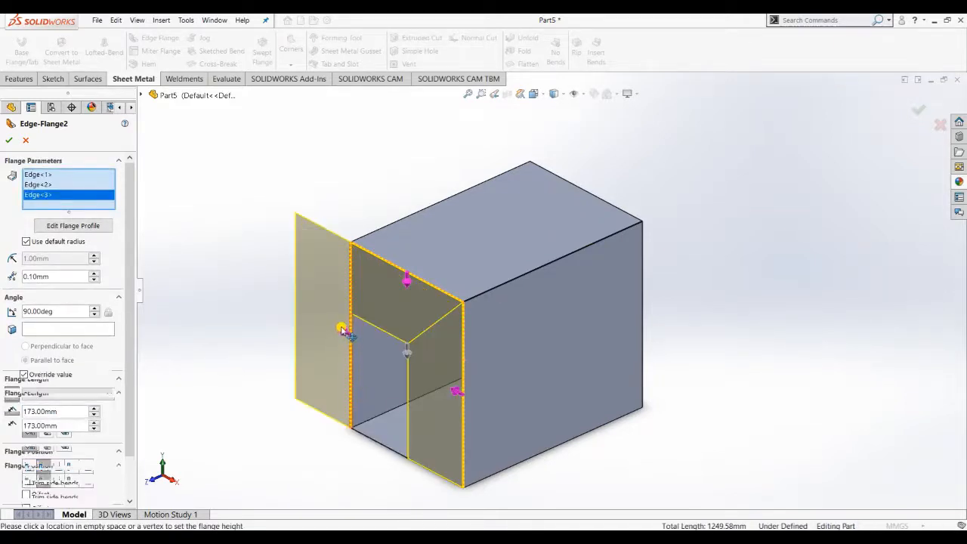
left_click(386, 449)
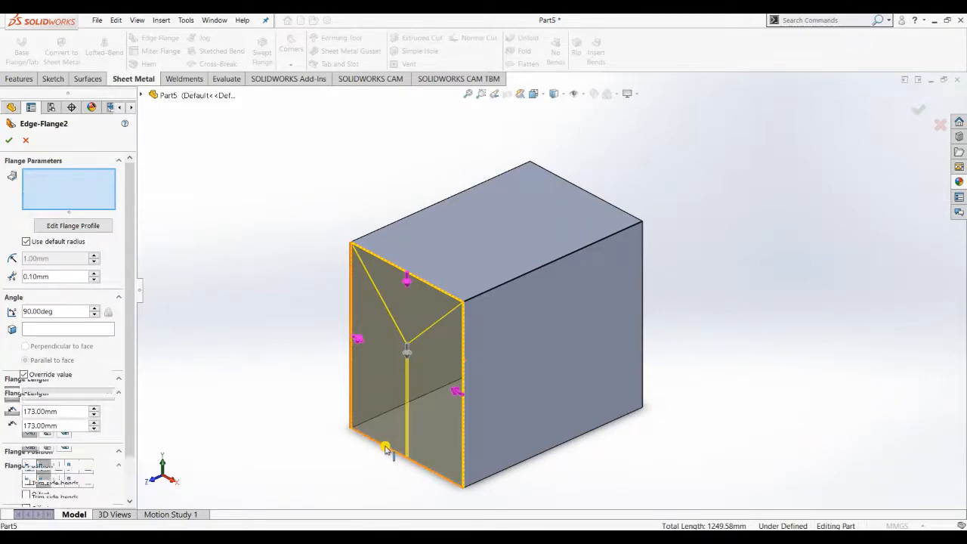
left_click(54, 420)
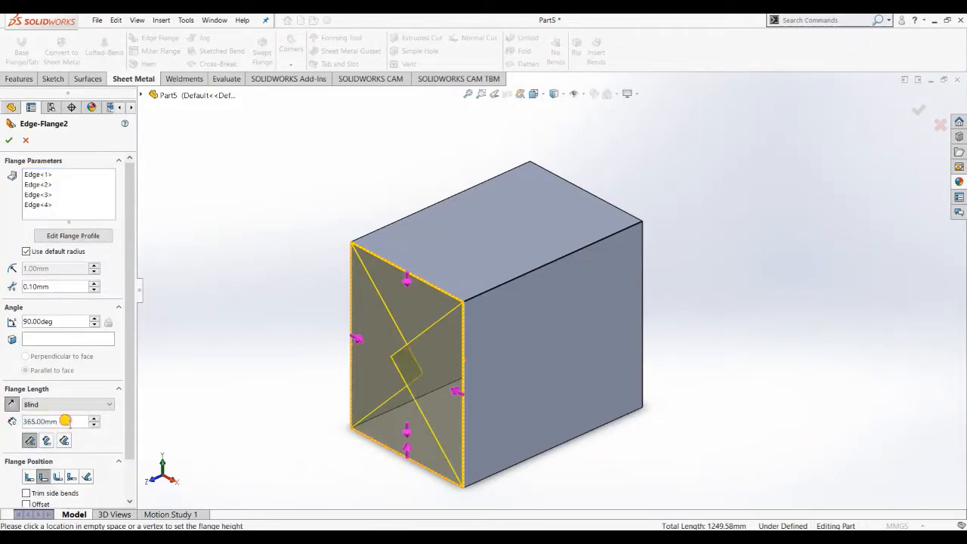
double_click(65, 420)
type("20")
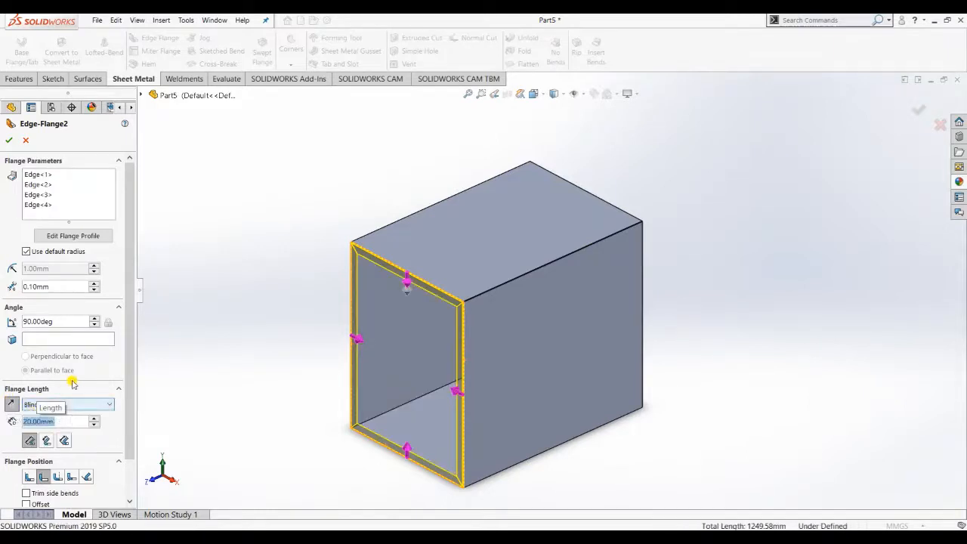
left_click(9, 139)
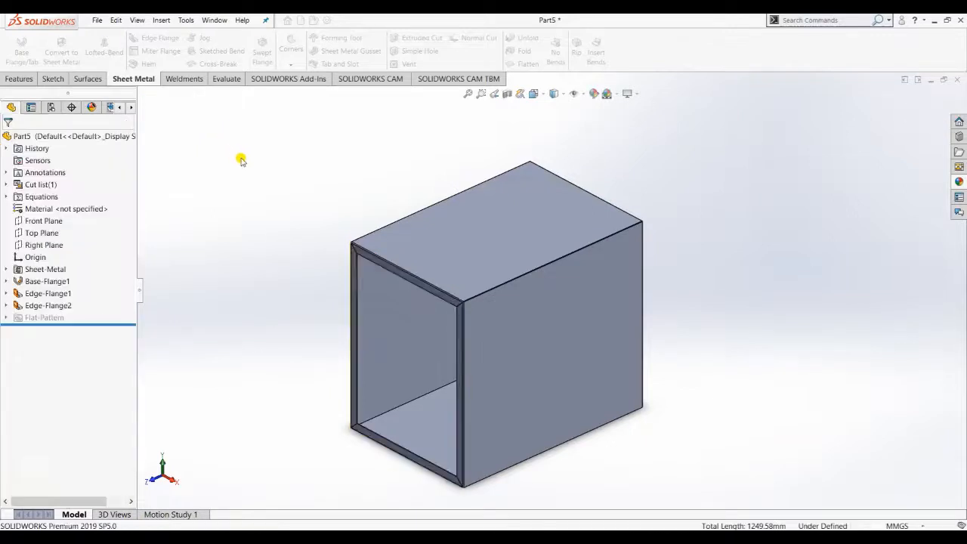
Start an edge flange about 44 mm long on all four inner edges of the front rim, pointing back into the box
middle_click_drag(335, 244, 519, 283)
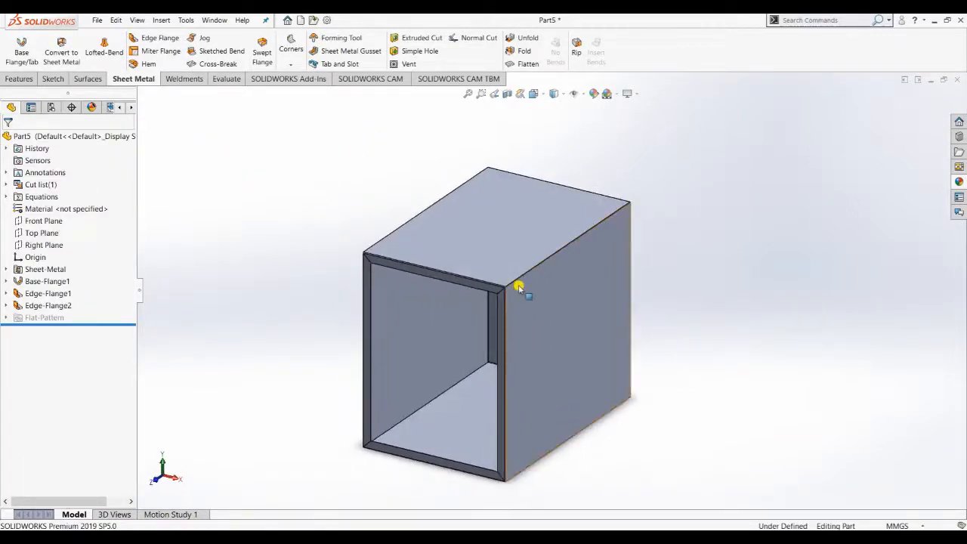
scroll(514, 289, "down", 6)
scroll(520, 343, "up", 10)
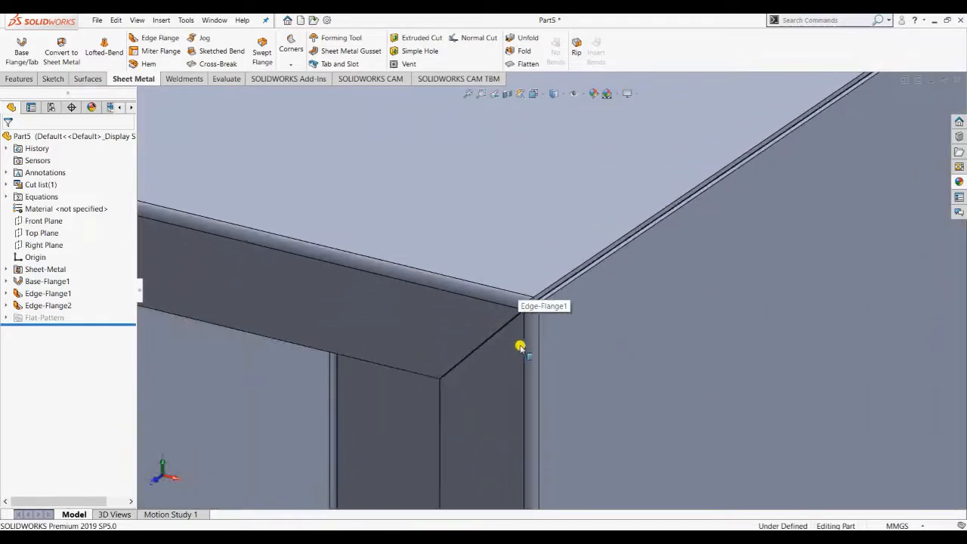
scroll(494, 330, "down", 4)
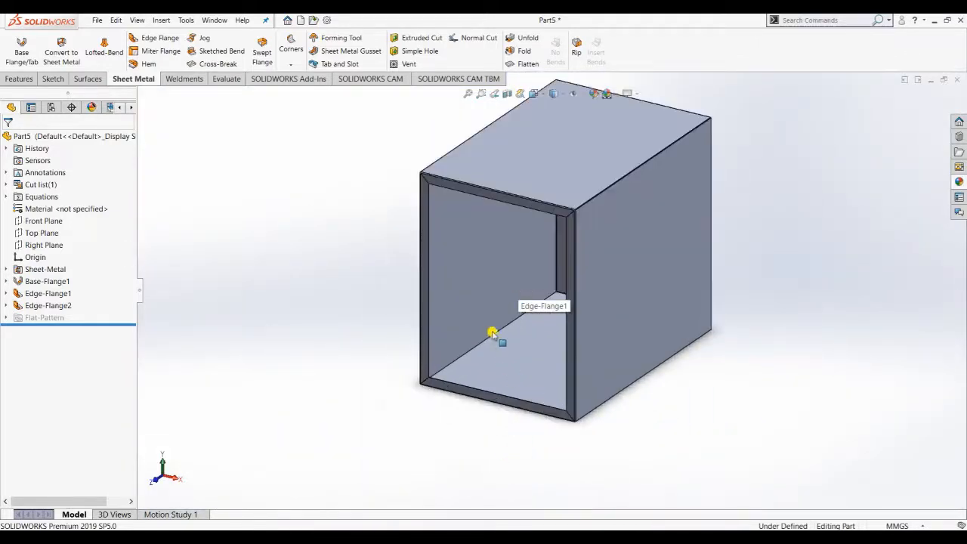
scroll(489, 190, "up", 2)
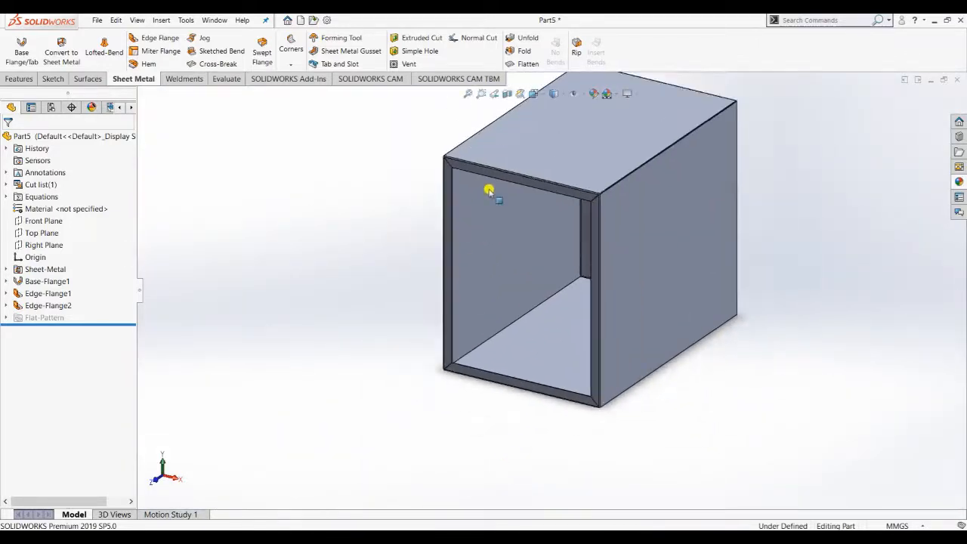
left_click(150, 38)
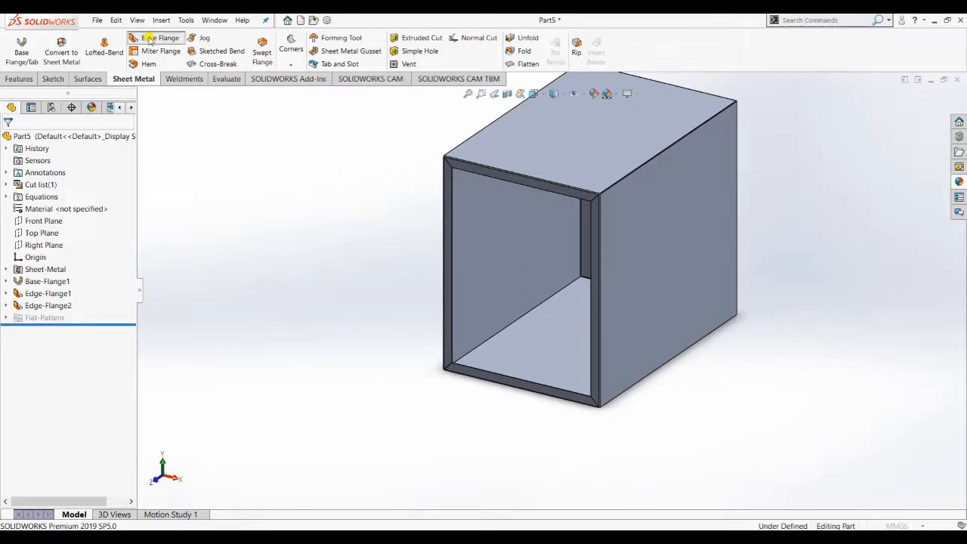
left_click(507, 181)
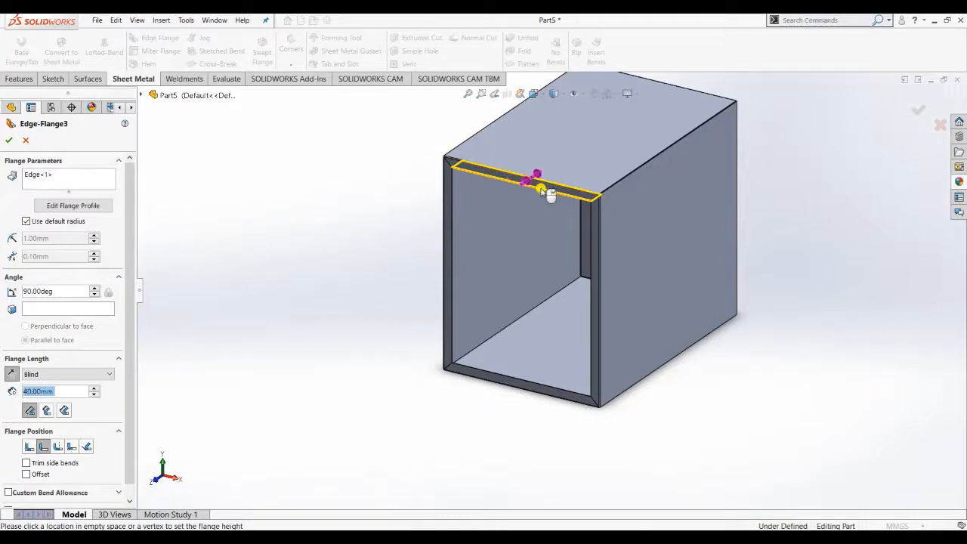
left_click(539, 188)
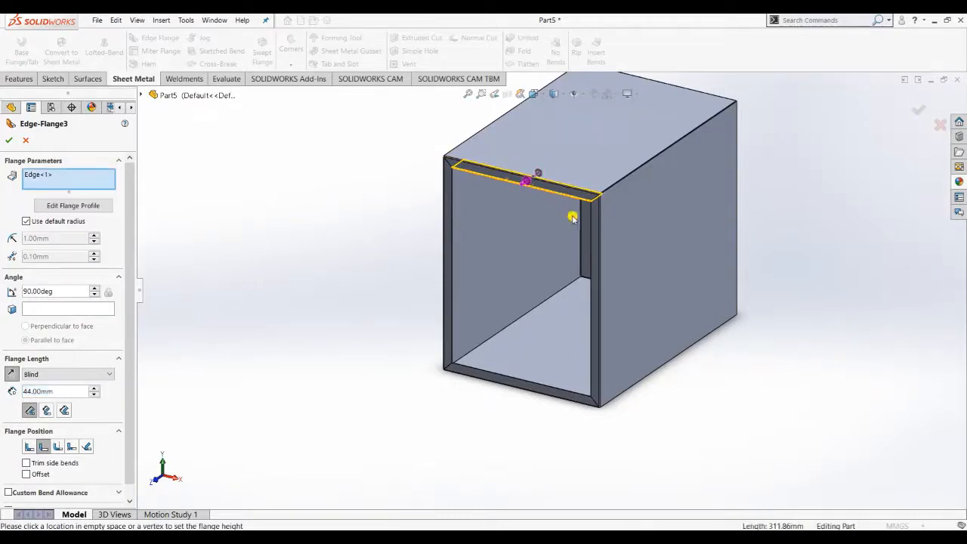
left_click(590, 238)
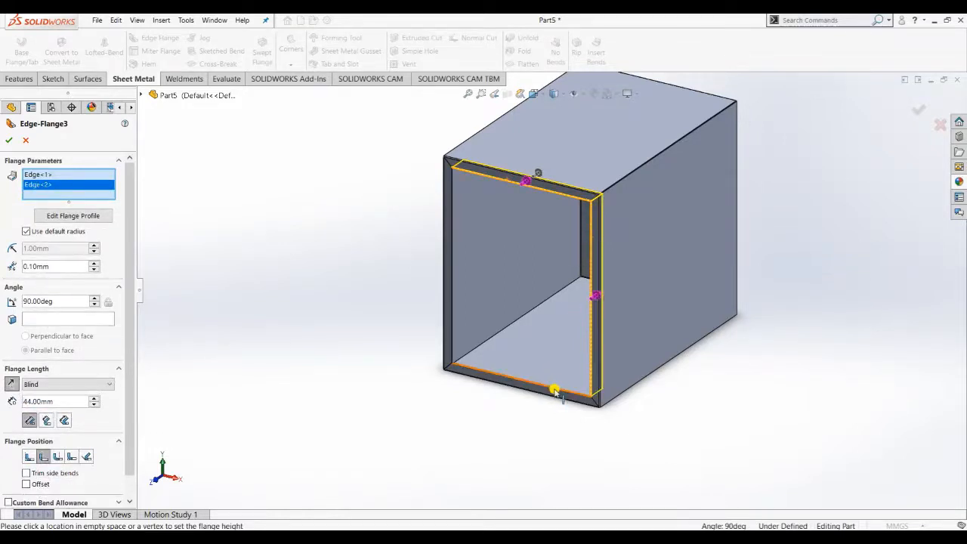
left_click(560, 392)
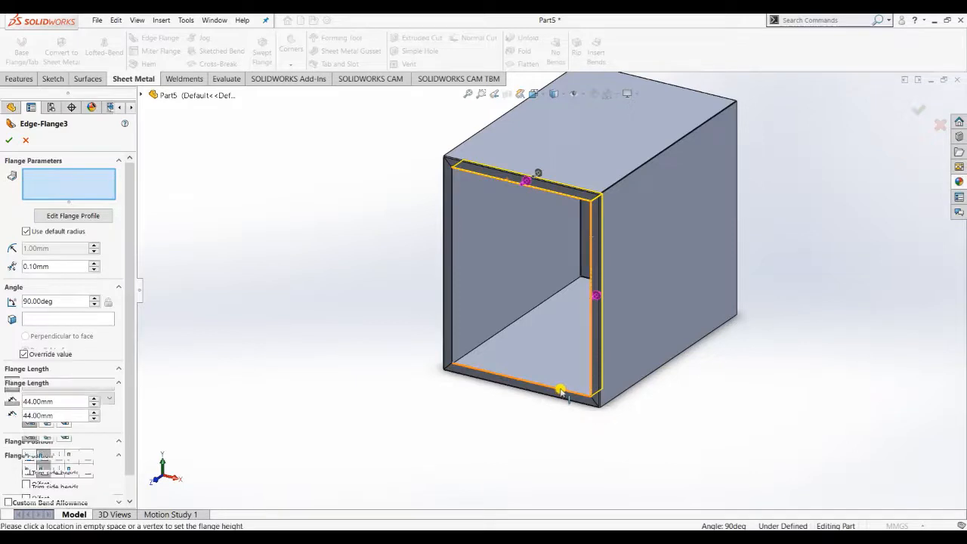
left_click(459, 324)
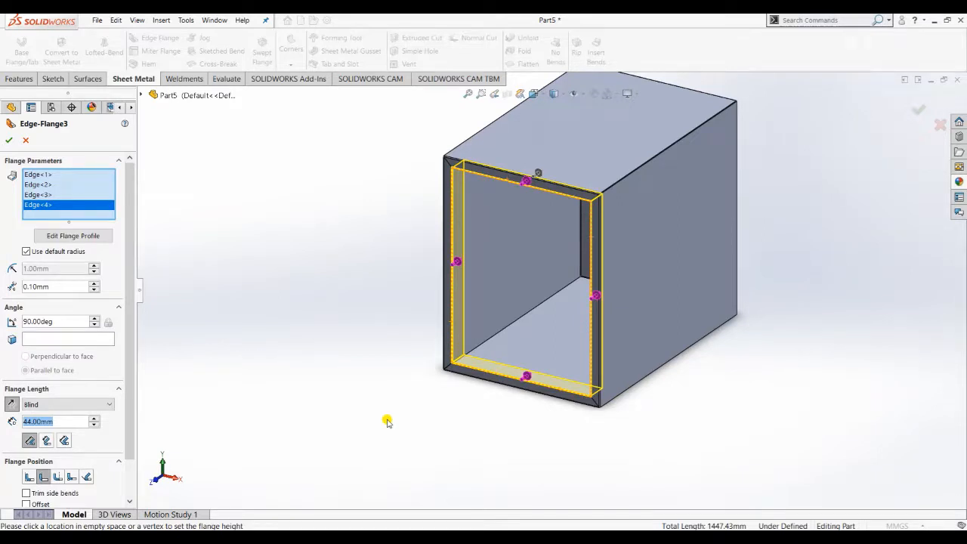
Set the length of the inner rim flanges to 25 mm and finish the edge flange
type("20")
key("BackSpace")
key("BackSpace")
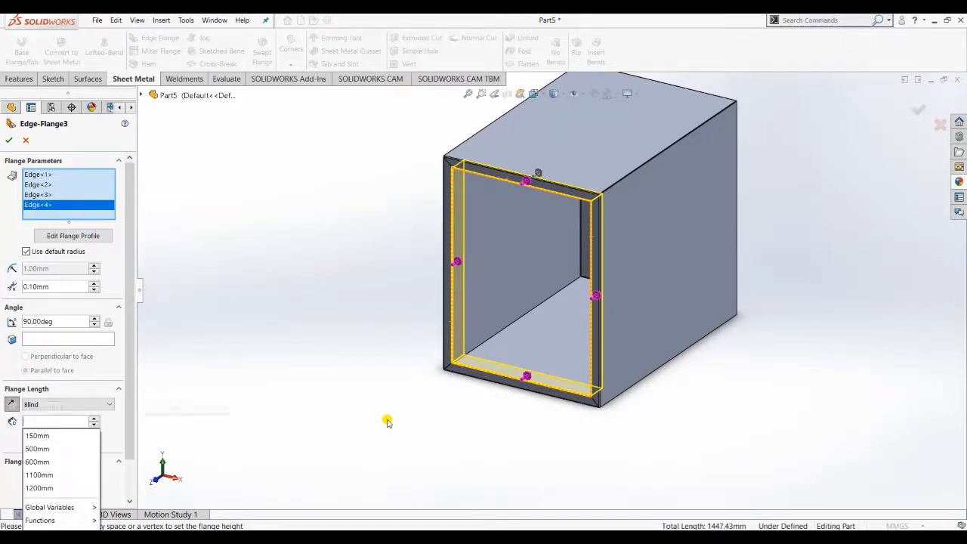
type("25")
key("Return")
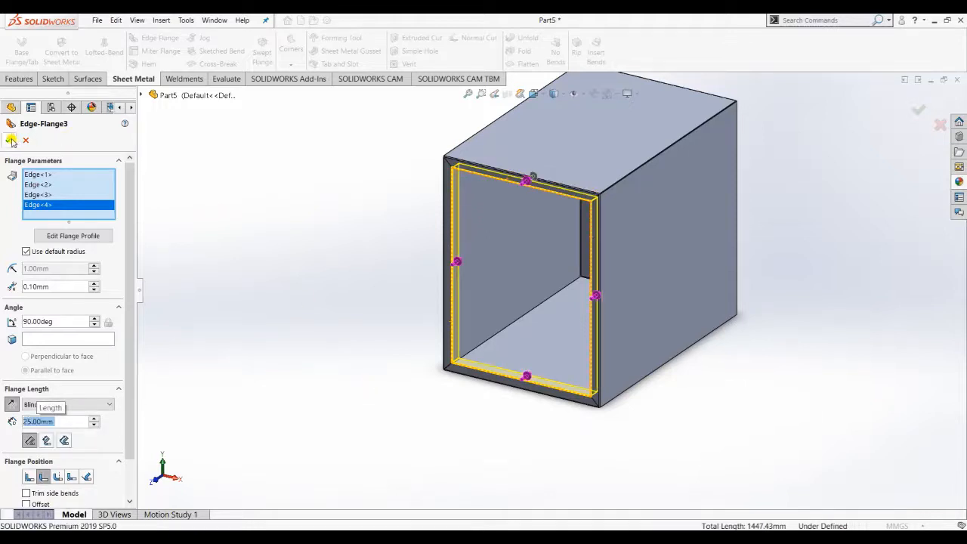
left_click(10, 140)
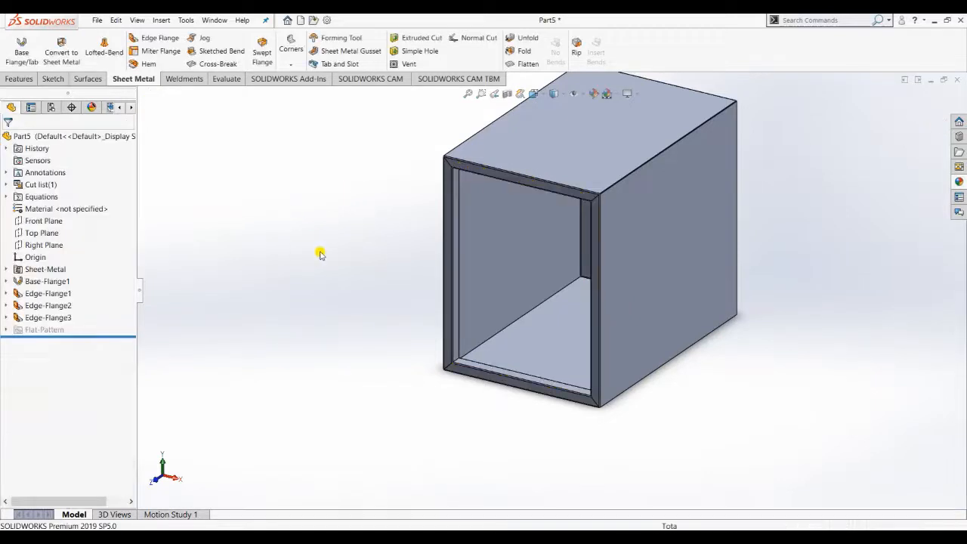
Start a sketch on the inside face of the box's back plate
middle_click_drag(320, 252, 365, 255)
scroll(513, 219, "down", 3)
scroll(559, 261, "up", 5)
mouse_move(578, 281)
middle_mouse_down()
mouse_move(567, 204)
mouse_move(574, 217)
mouse_move(539, 250)
mouse_move(546, 261)
mouse_move(574, 218)
mouse_move(580, 282)
middle_mouse_up()
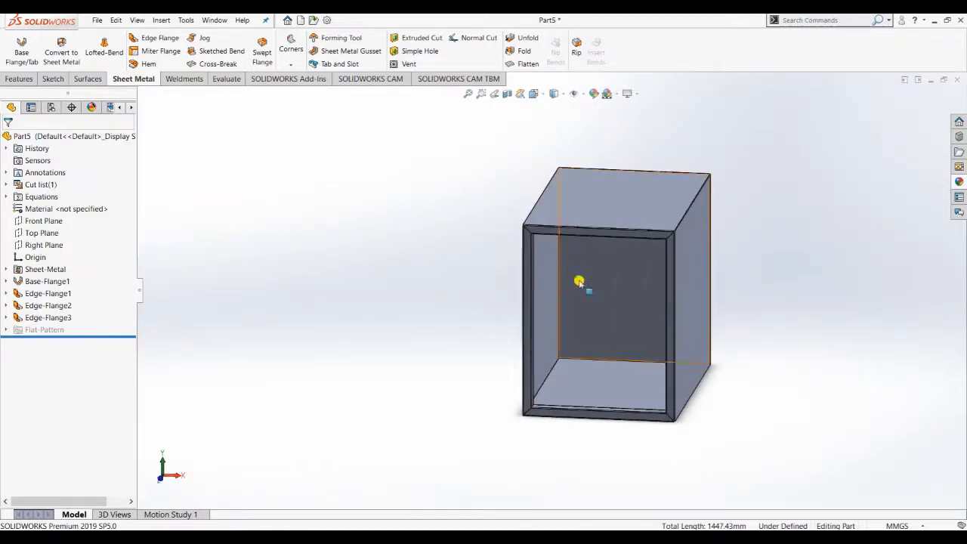
left_click(626, 279)
right_click(630, 280)
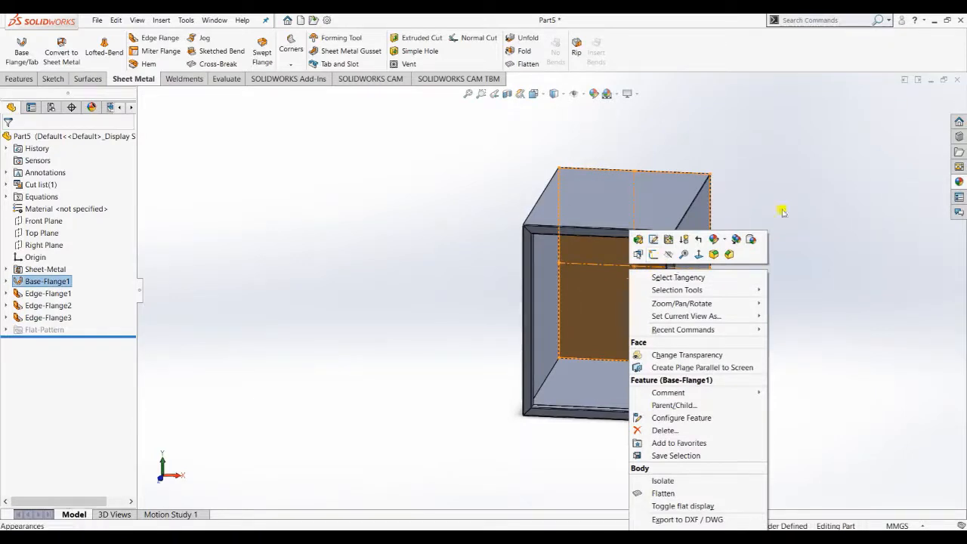
left_click(821, 197)
scroll(816, 245, "up", 1)
left_click(618, 292)
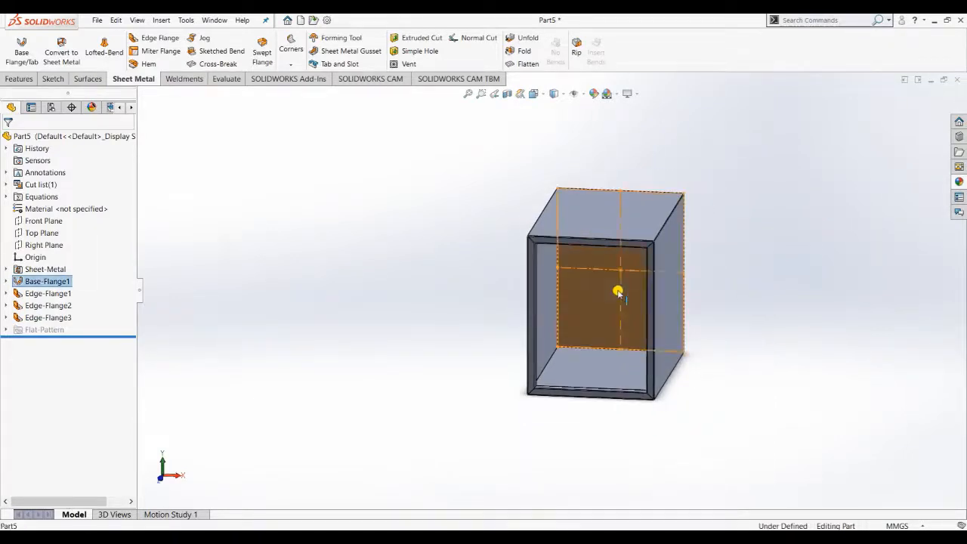
right_click(619, 292)
left_click(640, 252)
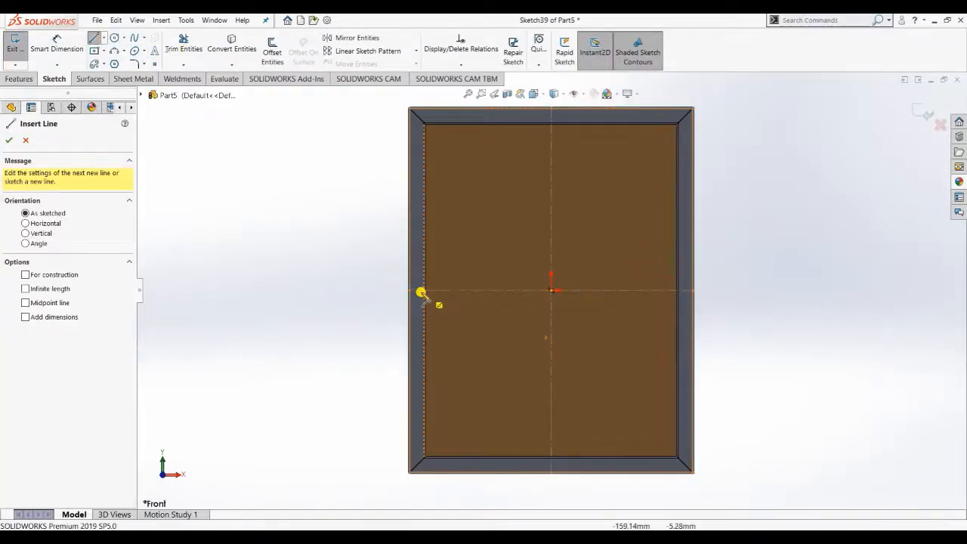
Sketch a horizontal line about 434 mm long at origin height, from the back plate's left edge to beyond its right edge
scroll(426, 289, "down", 3)
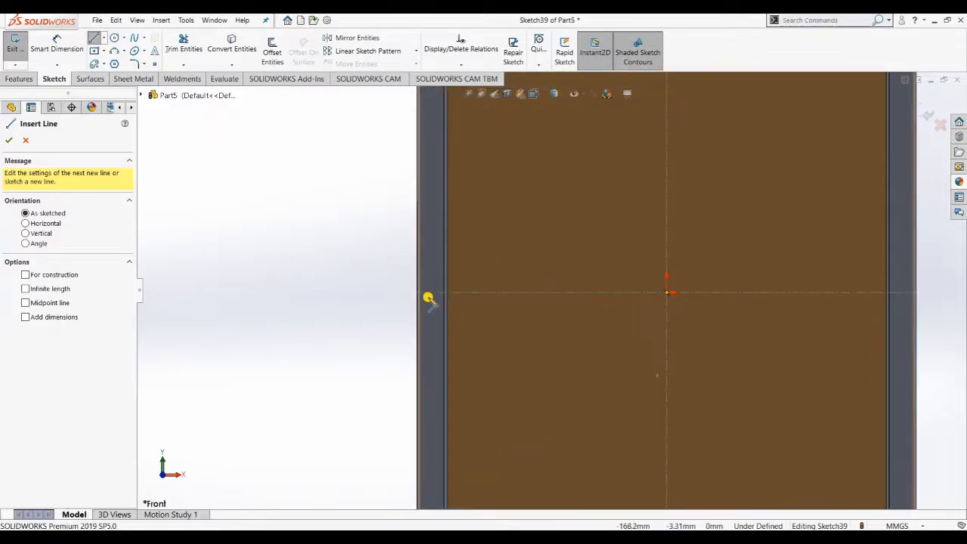
scroll(425, 293, "down", 3)
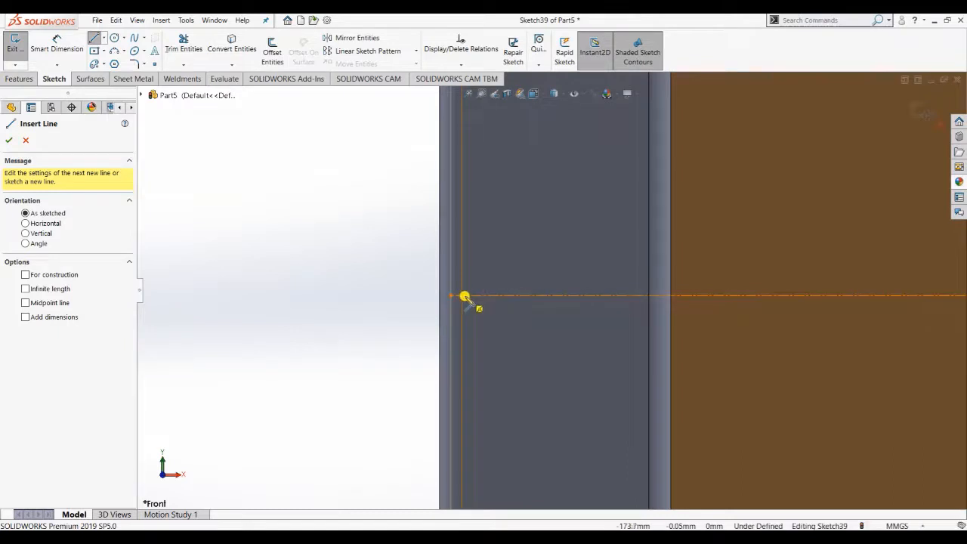
left_click(463, 296)
scroll(787, 313, "up", 3)
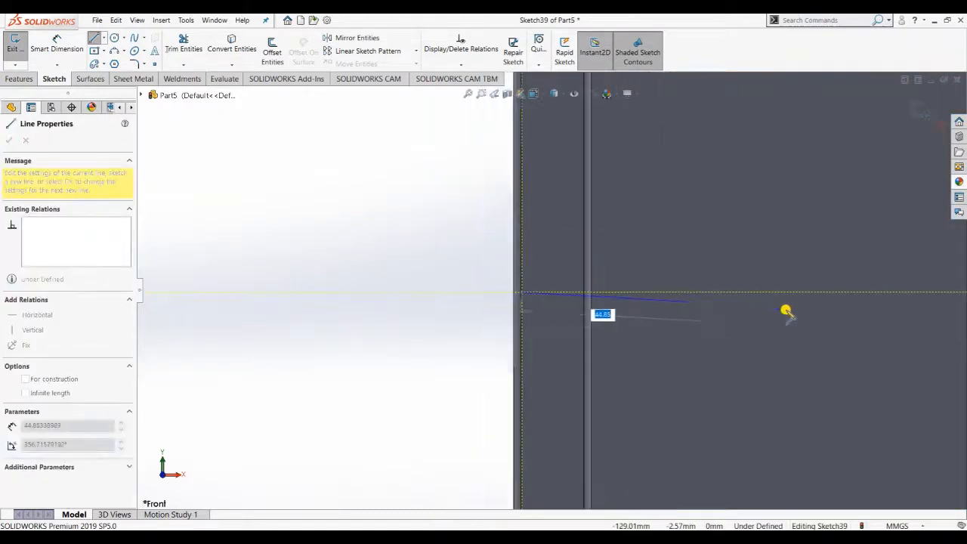
scroll(841, 307, "up", 3)
scroll(755, 295, "down", 5)
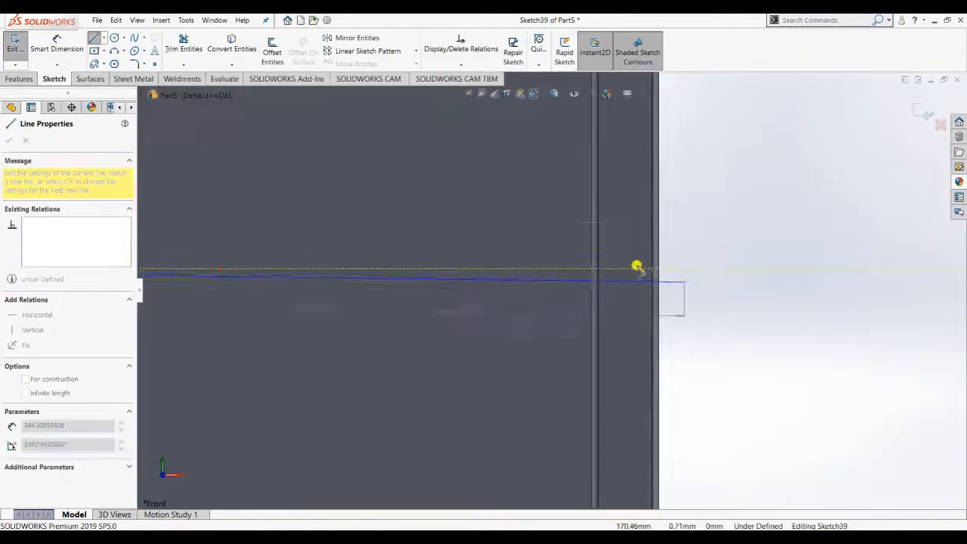
scroll(613, 264, "up", 4)
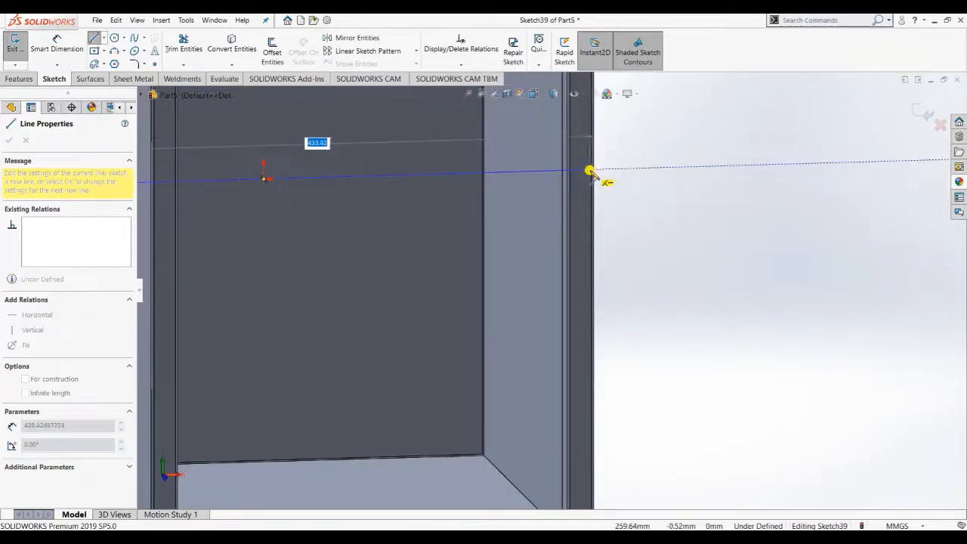
left_click(591, 169)
key("Escape")
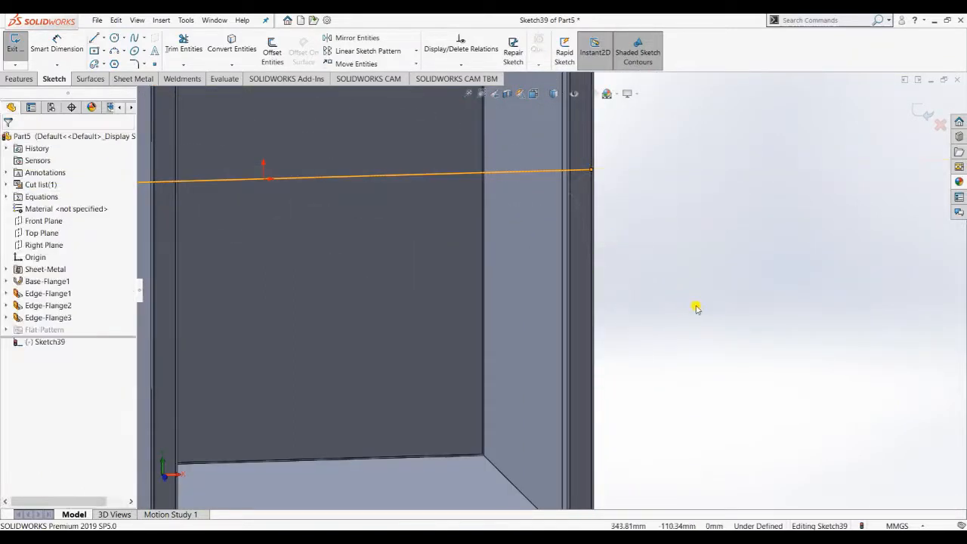
Dimension the horizontal line on the back plate and set its length to 328 mm
scroll(699, 314, "up", 5)
scroll(701, 319, "up", 3)
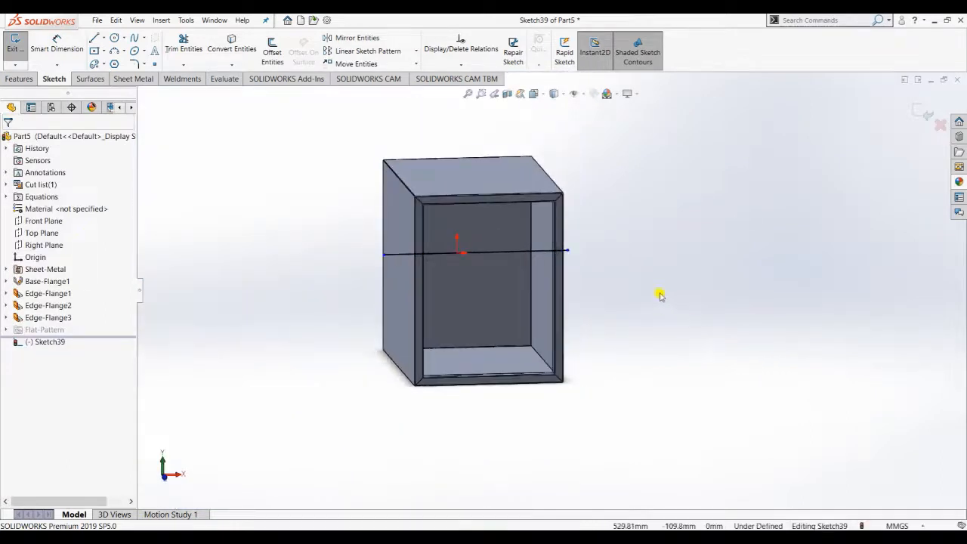
middle_click_drag(660, 296, 625, 268)
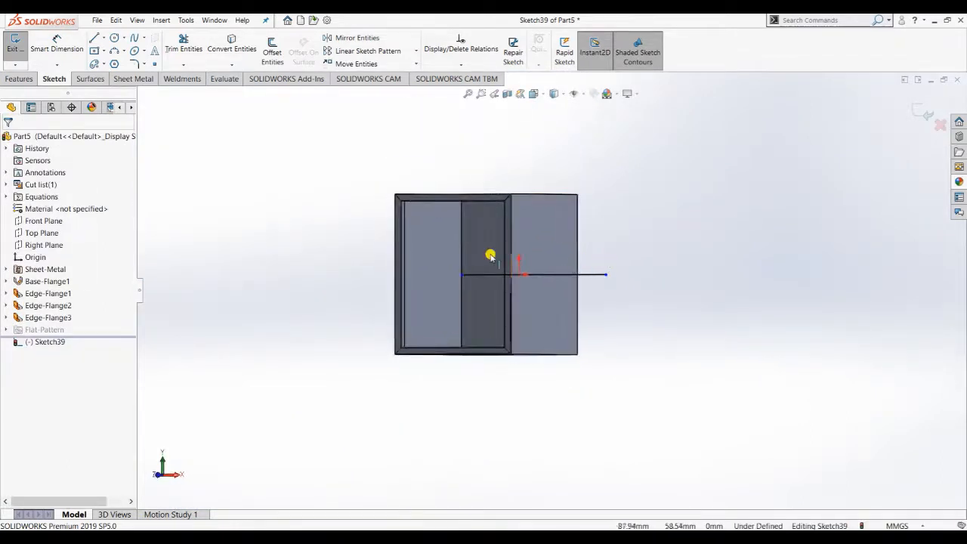
left_click(68, 40)
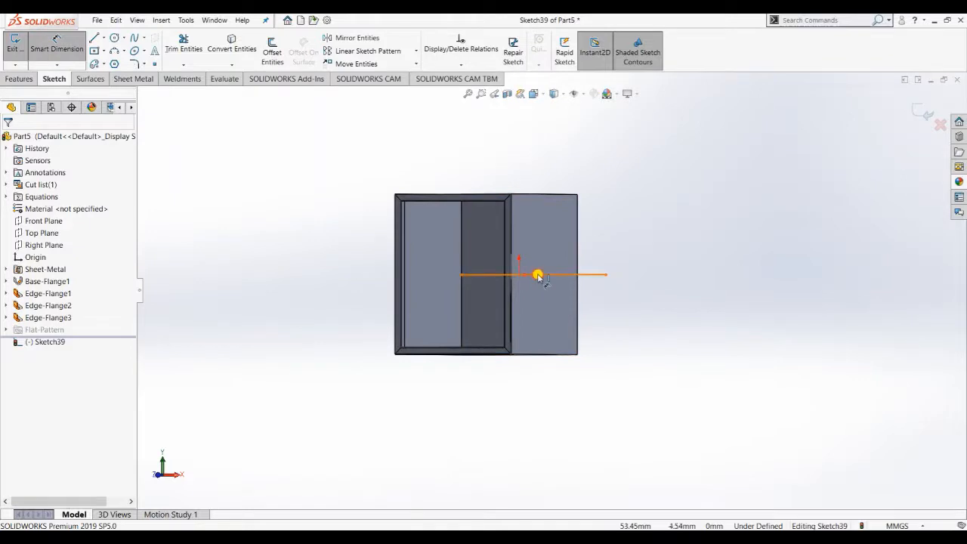
left_click(567, 274)
left_click(596, 198)
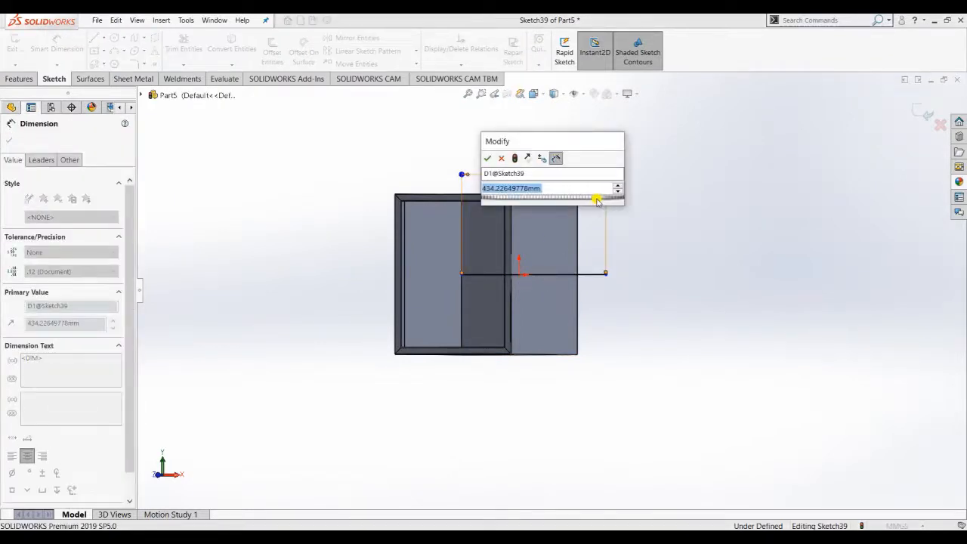
type("4")
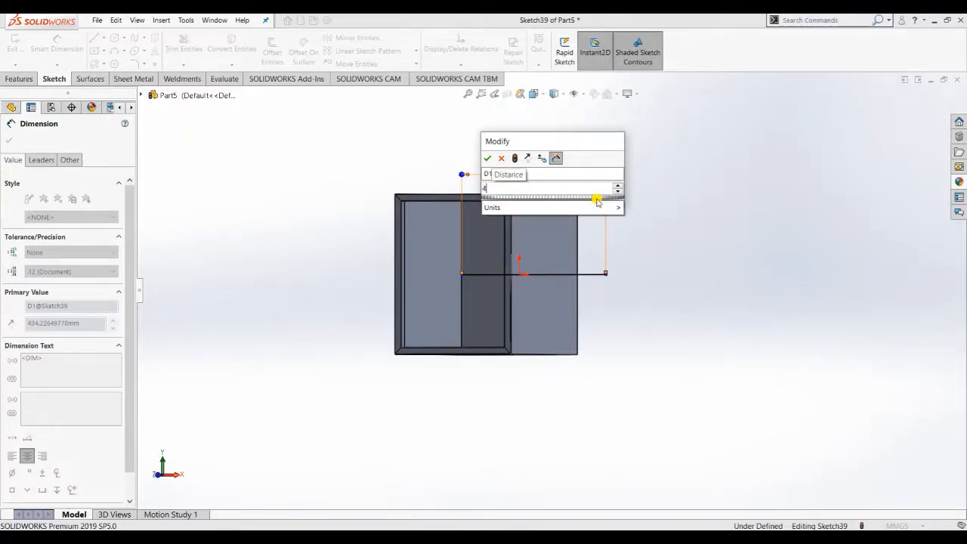
key("BackSpace")
type("328")
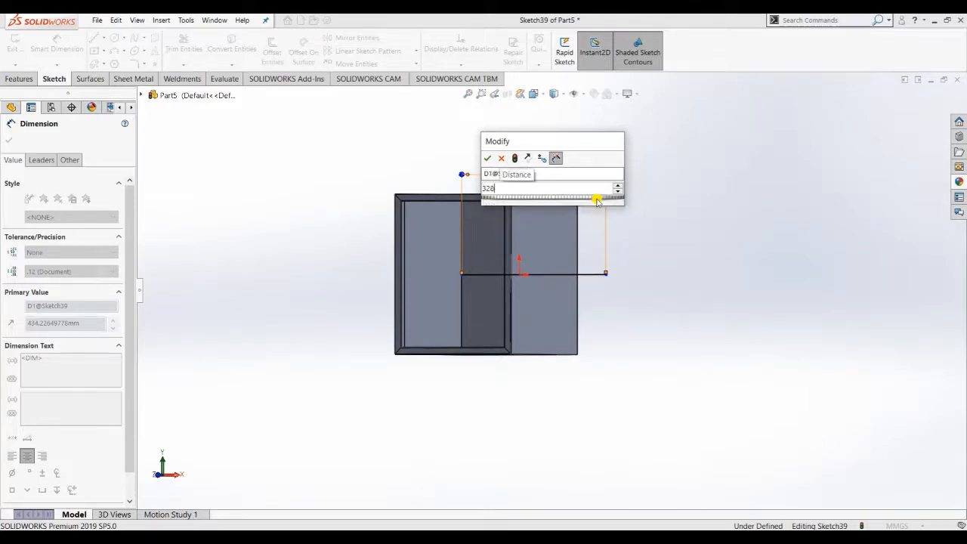
key("Return")
Change the length of the horizontal back-plate line to 348 mm
middle_click_drag(686, 323, 652, 282)
left_click_drag(499, 207, 498, 198)
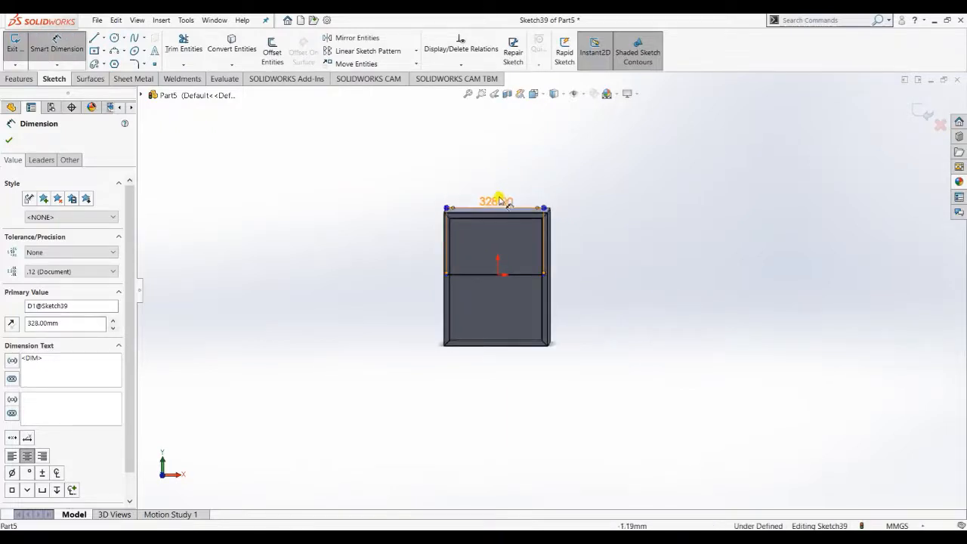
left_click(494, 202)
type("34")
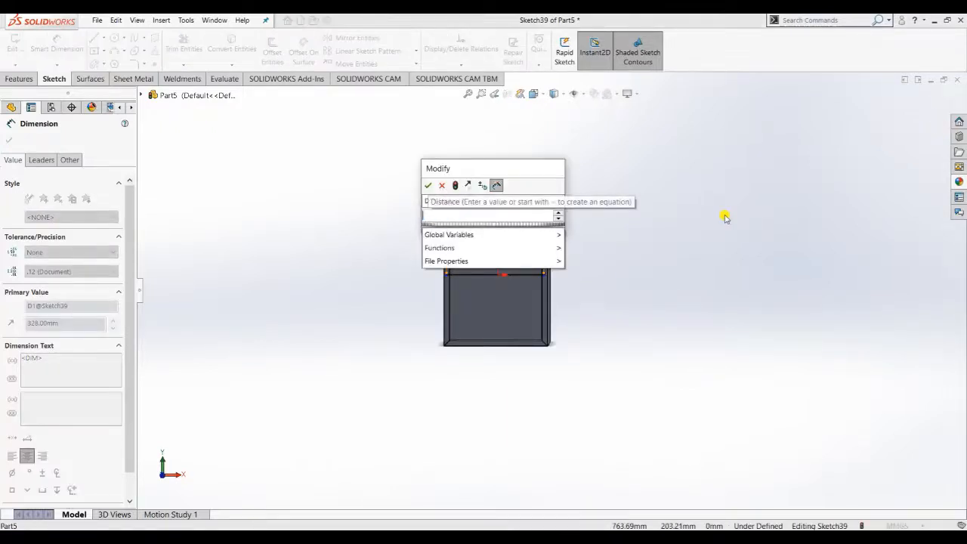
type("8")
key("Return")
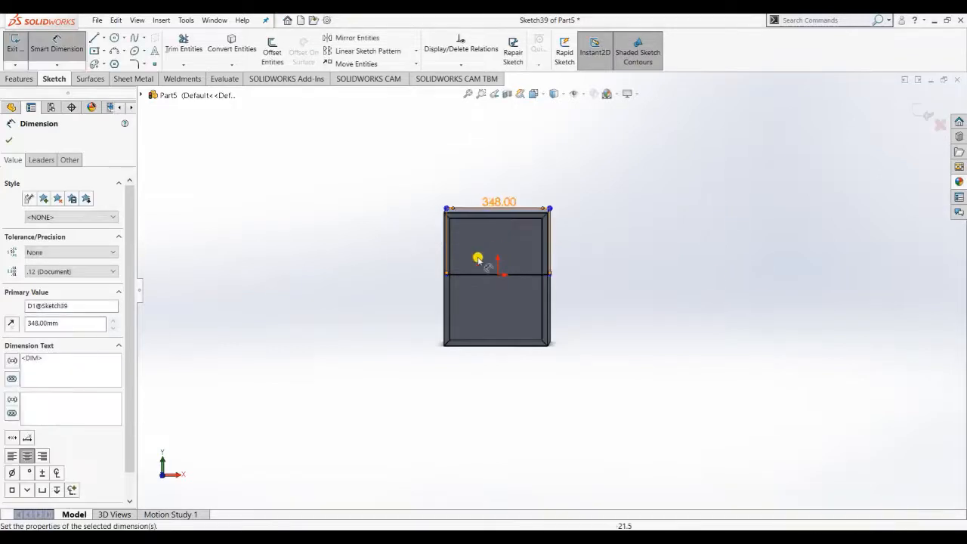
scroll(479, 259, "down", 5)
scroll(499, 253, "down", 2)
key("Escape")
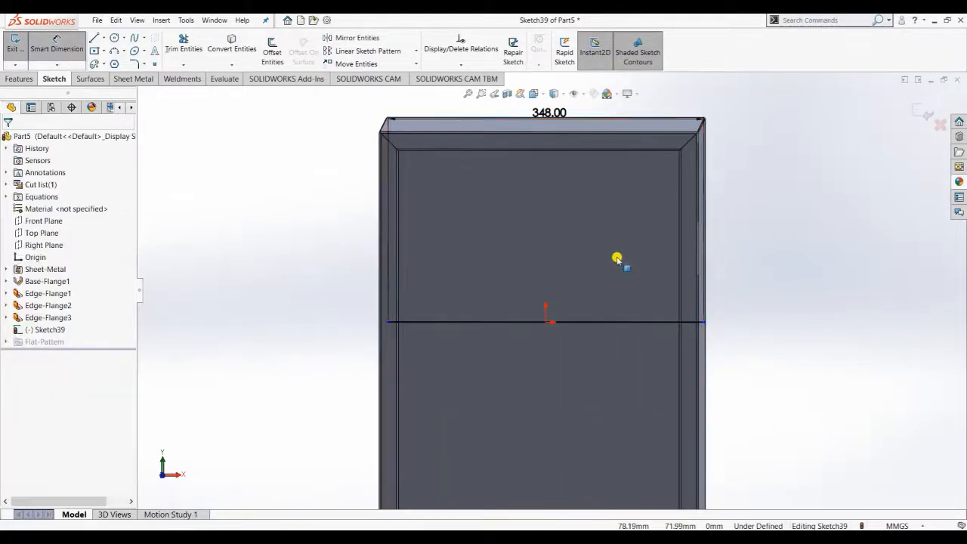
key("Escape")
Examine the horizontal line from the front and rear, checking how its ends meet the back plate's side edges
left_click(487, 323)
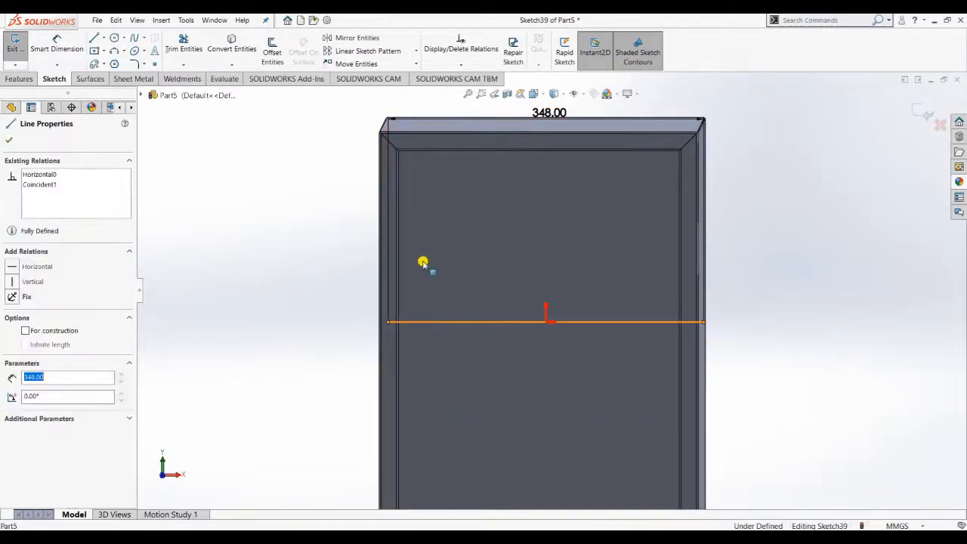
left_click(833, 255)
key("f")
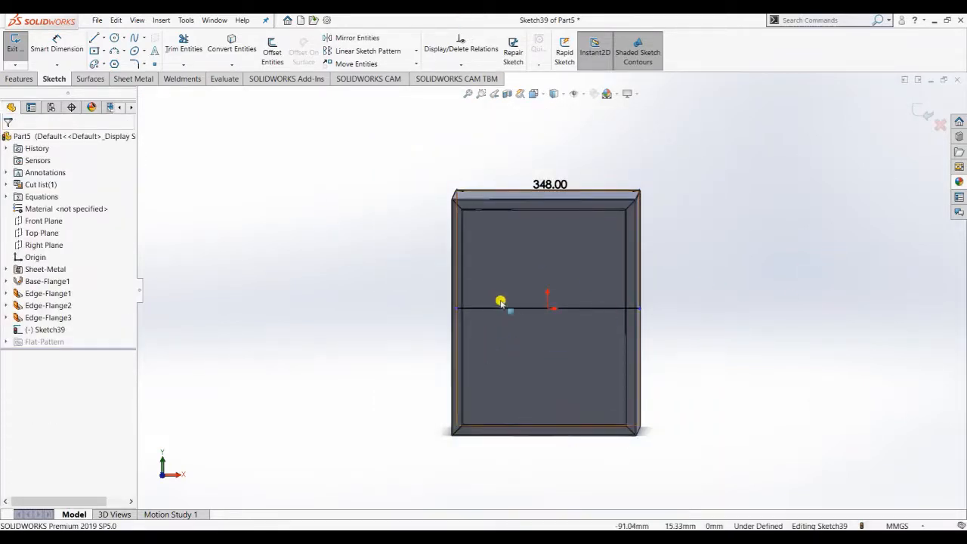
scroll(464, 311, "down", 1)
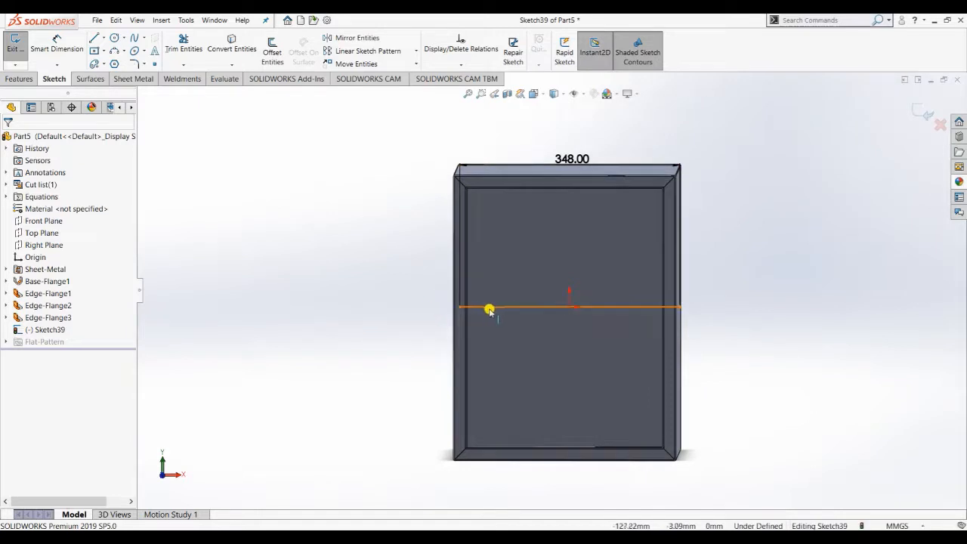
left_click(494, 308)
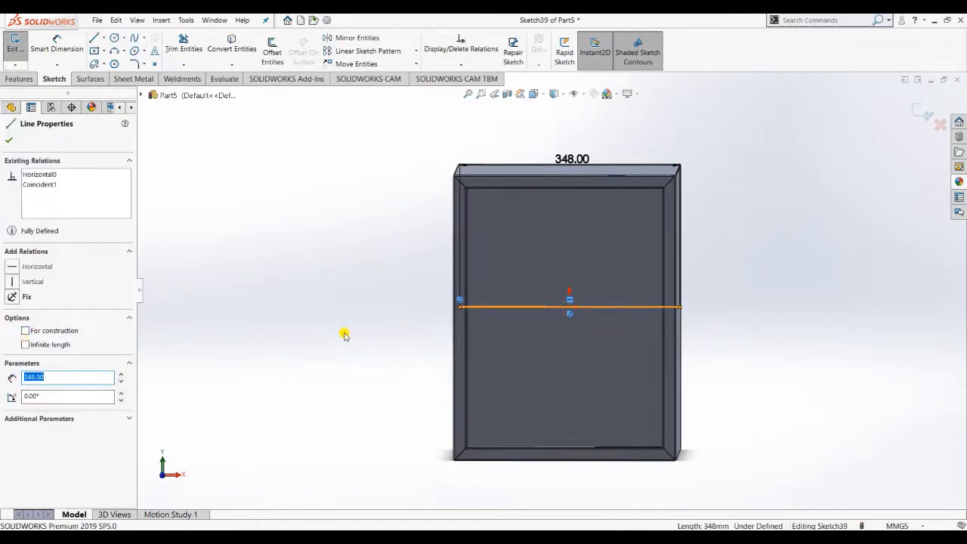
mouse_move(345, 335)
middle_mouse_down()
mouse_move(408, 354)
mouse_move(538, 324)
middle_mouse_up()
left_click(849, 330)
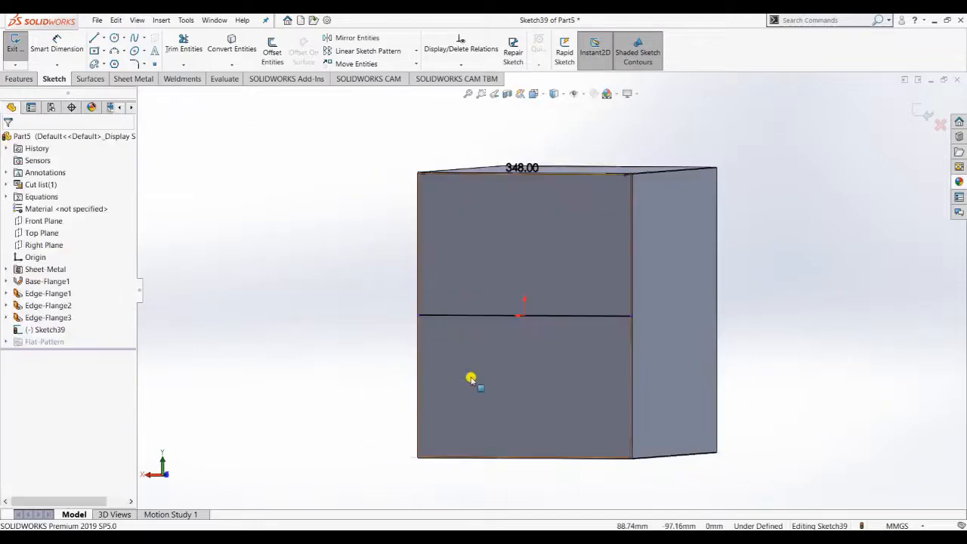
middle_click_drag(471, 378, 479, 375)
scroll(557, 305, "down", 4)
scroll(280, 388, "down", 2)
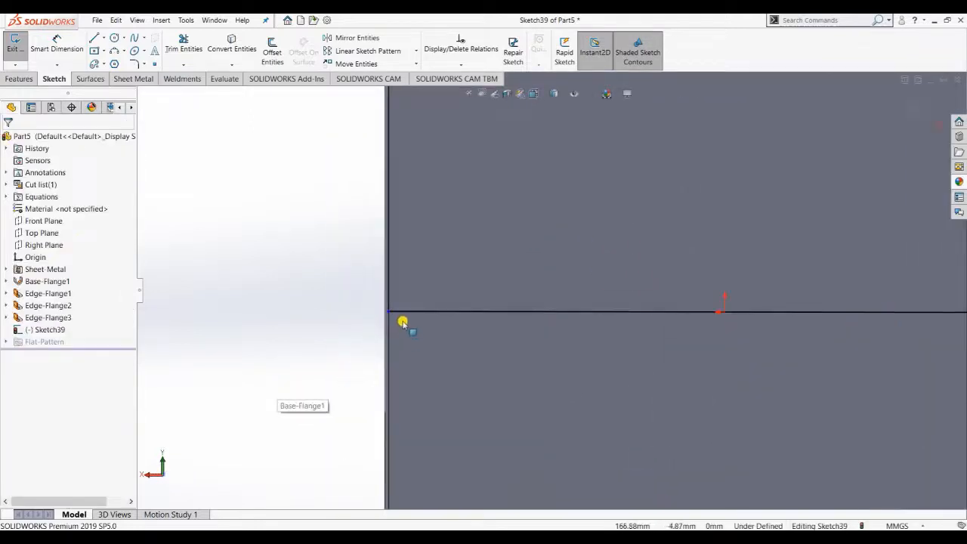
mouse_move(402, 322)
middle_mouse_down()
mouse_move(846, 328)
mouse_move(702, 309)
mouse_move(522, 322)
mouse_move(496, 306)
middle_mouse_up()
scroll(703, 310, "up", 6)
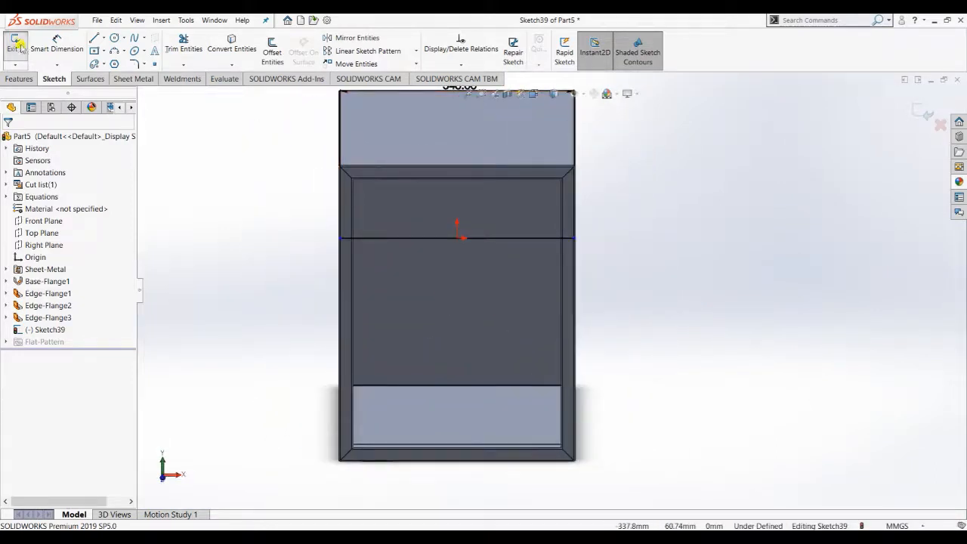
Start a blind surface extrusion of the horizontal line toward the box opening with a depth of 500 mm
left_click(90, 78)
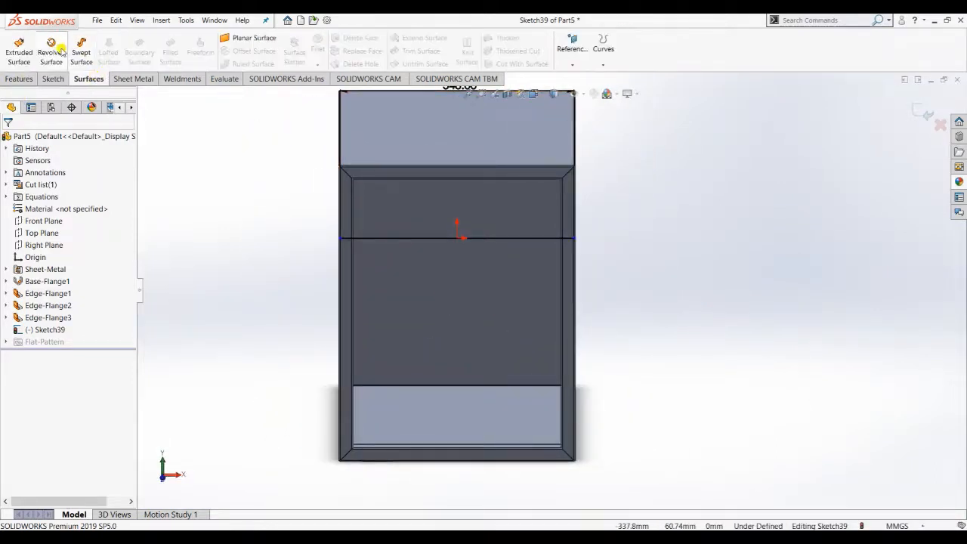
left_click(19, 52)
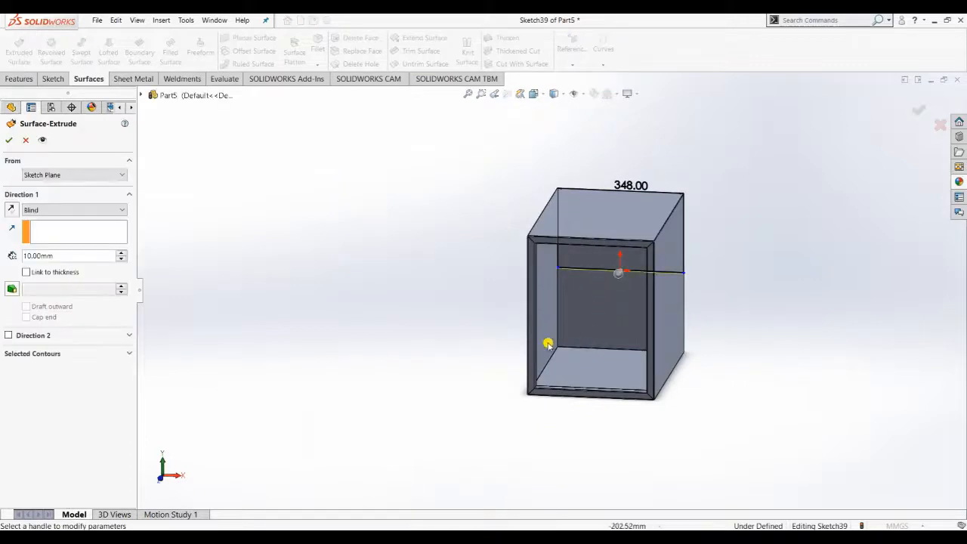
middle_click_drag(548, 344, 369, 297)
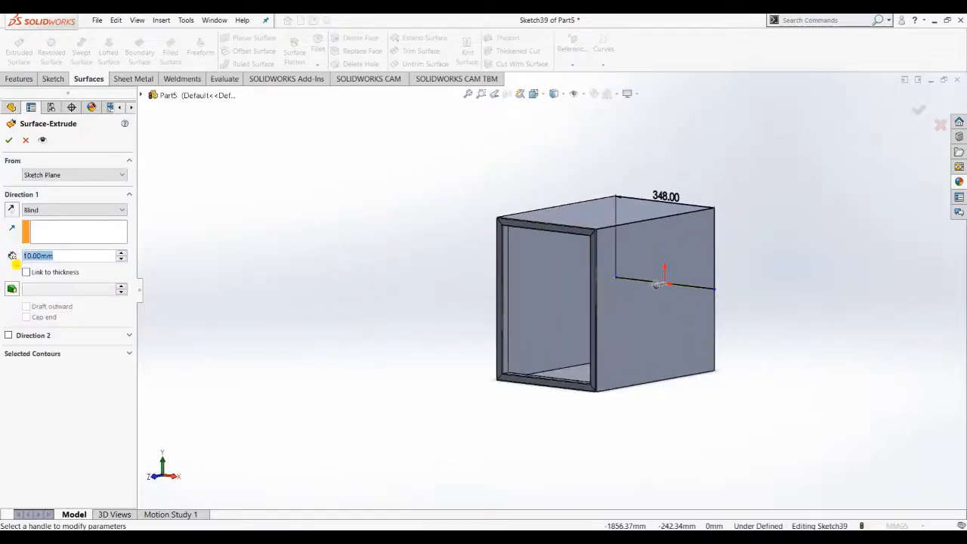
type("500")
key("Return")
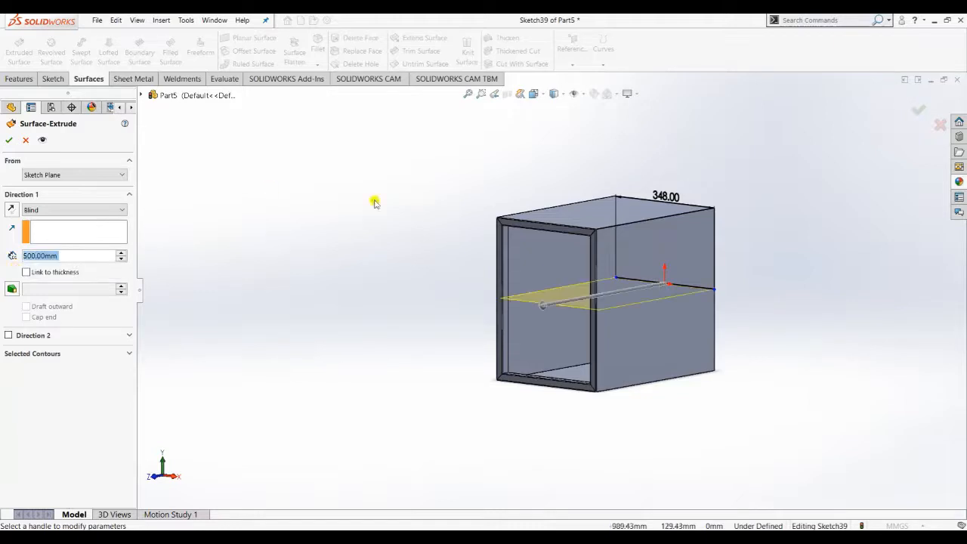
Set the depth of the surface extrusion to 480 mm
middle_click_drag(518, 339, 667, 345)
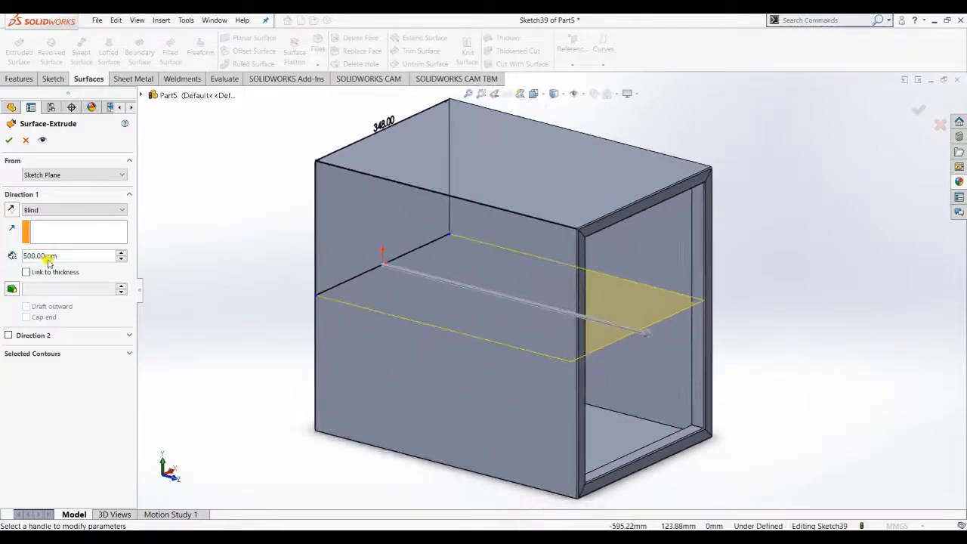
type("4")
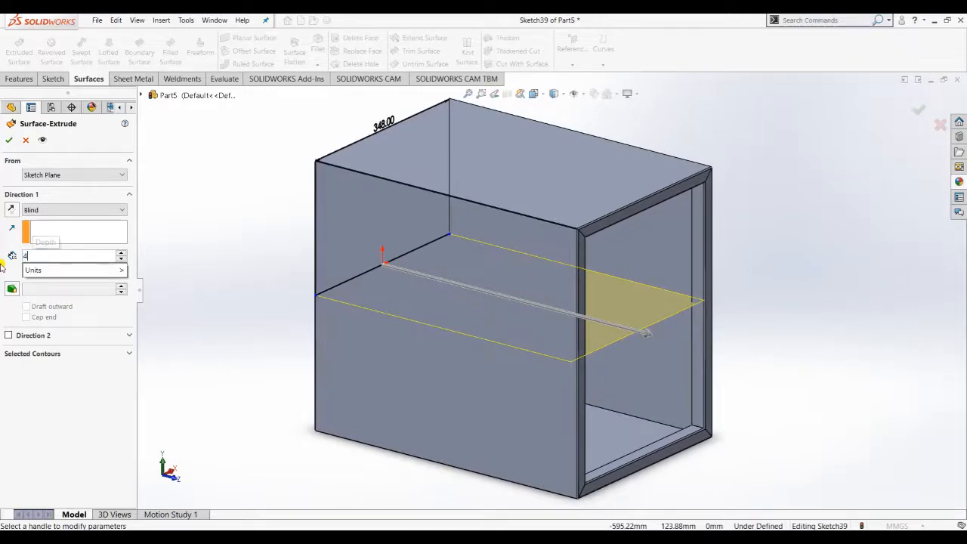
type("80")
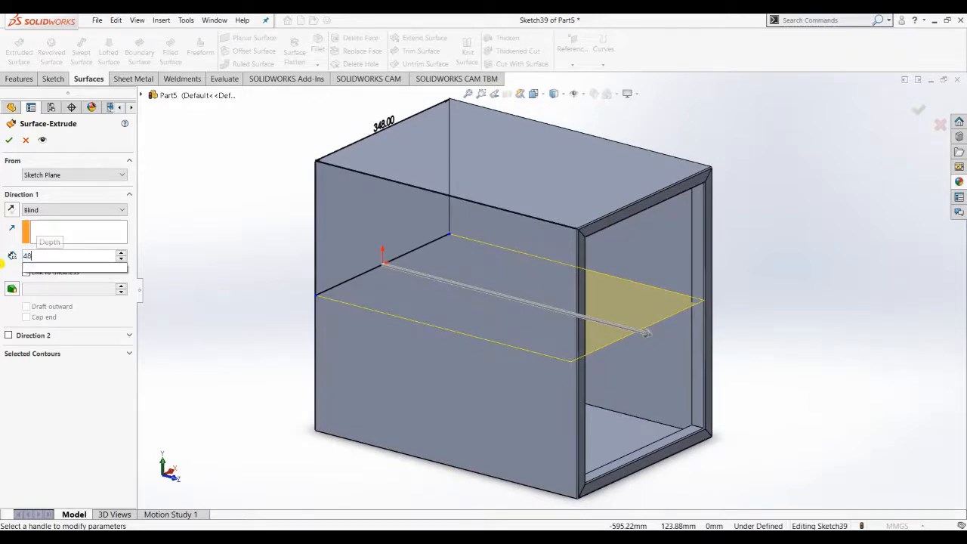
key("Return")
Set the surface extrusion's depth to 485 mm and finish it
middle_click_drag(857, 387, 861, 350)
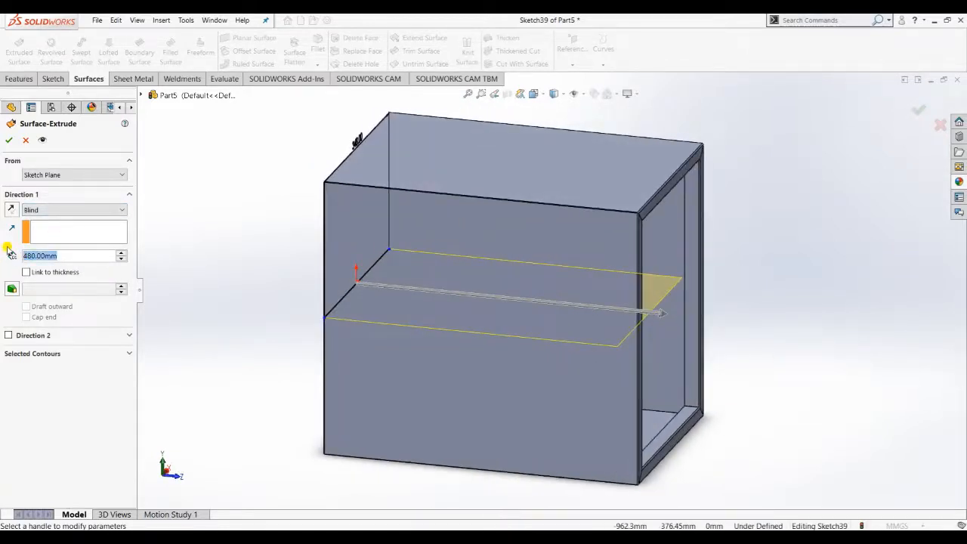
type("485")
key("Return")
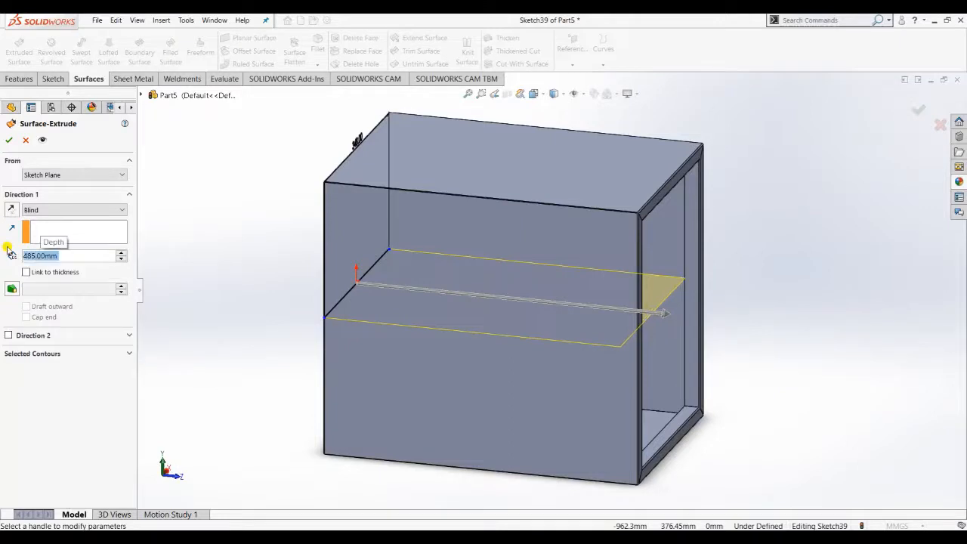
middle_click_drag(793, 299, 800, 298)
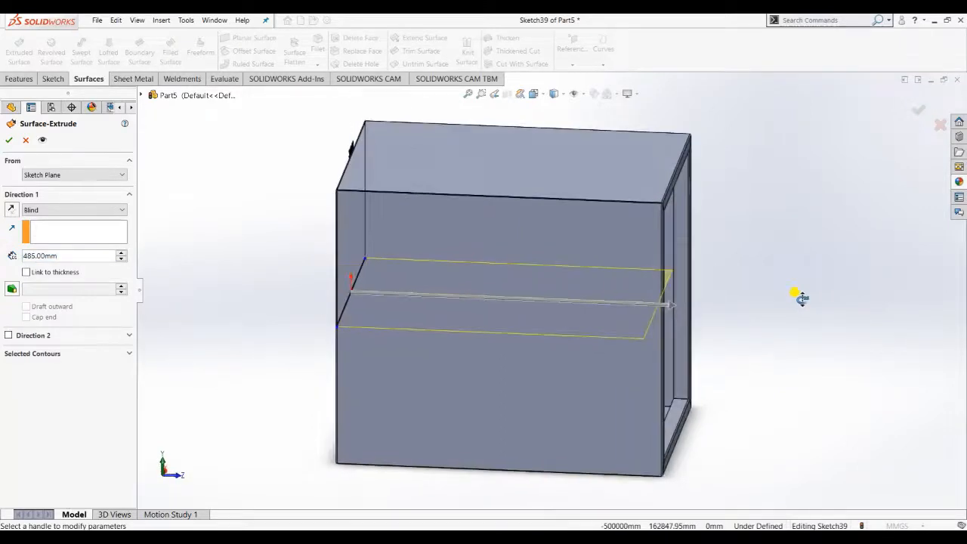
left_click(9, 140)
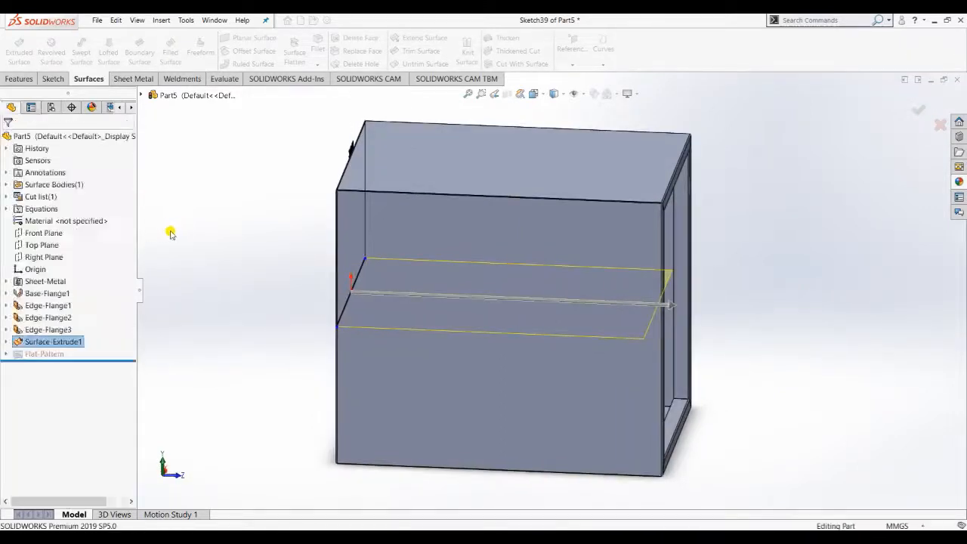
middle_click_drag(674, 328, 554, 308)
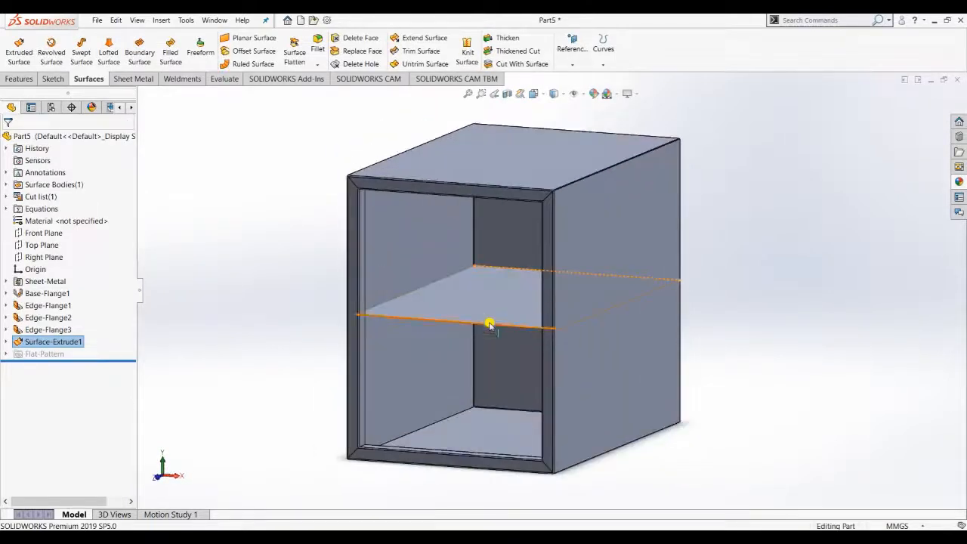
left_click(440, 302)
left_click(509, 39)
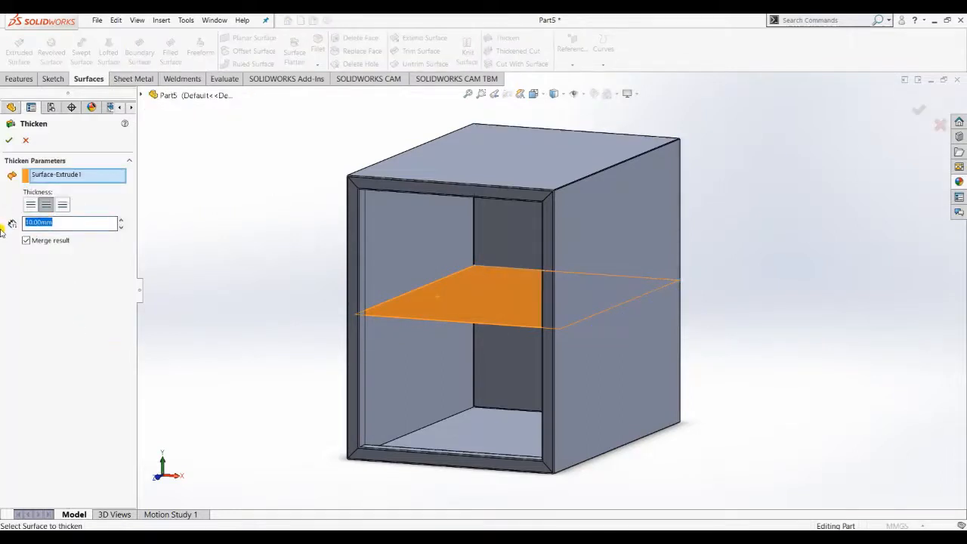
type("0.5")
key("Return")
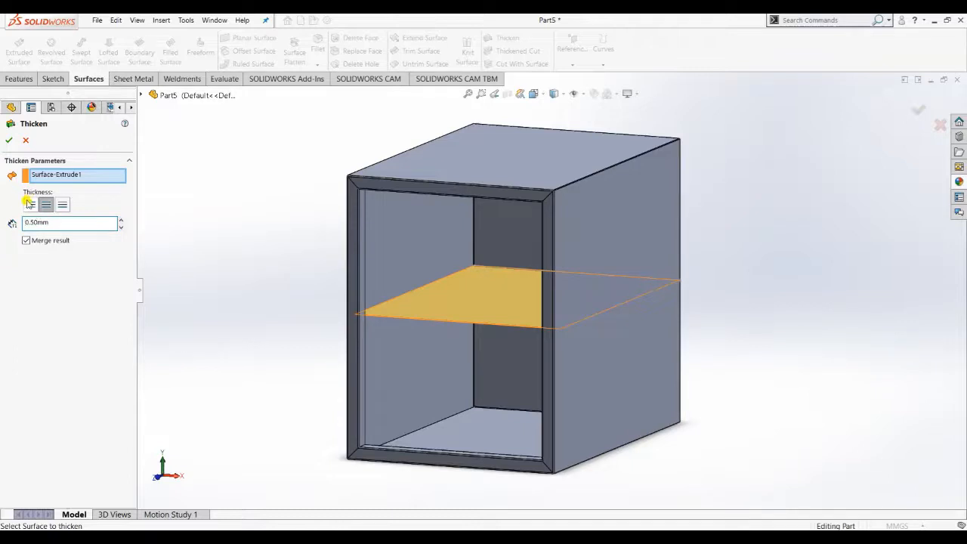
left_click(31, 206)
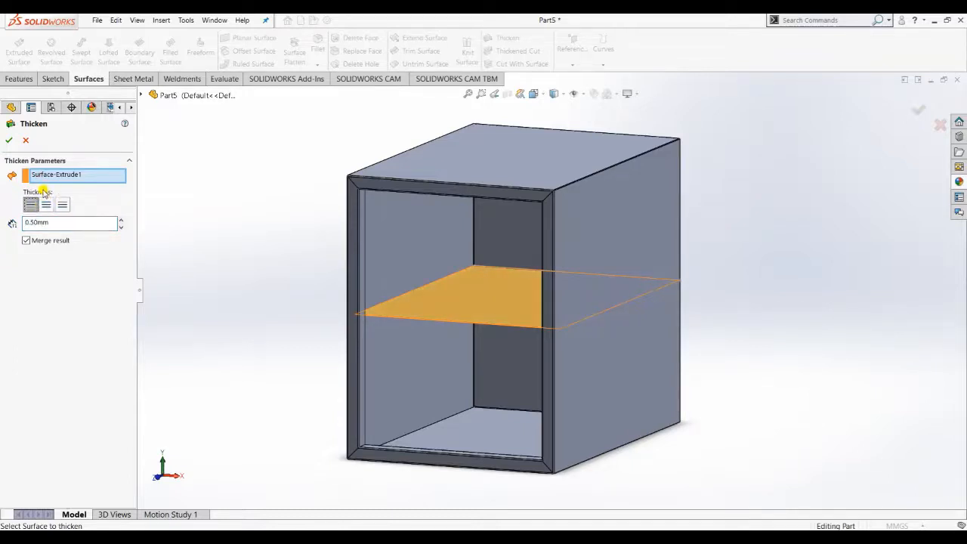
left_click(46, 204)
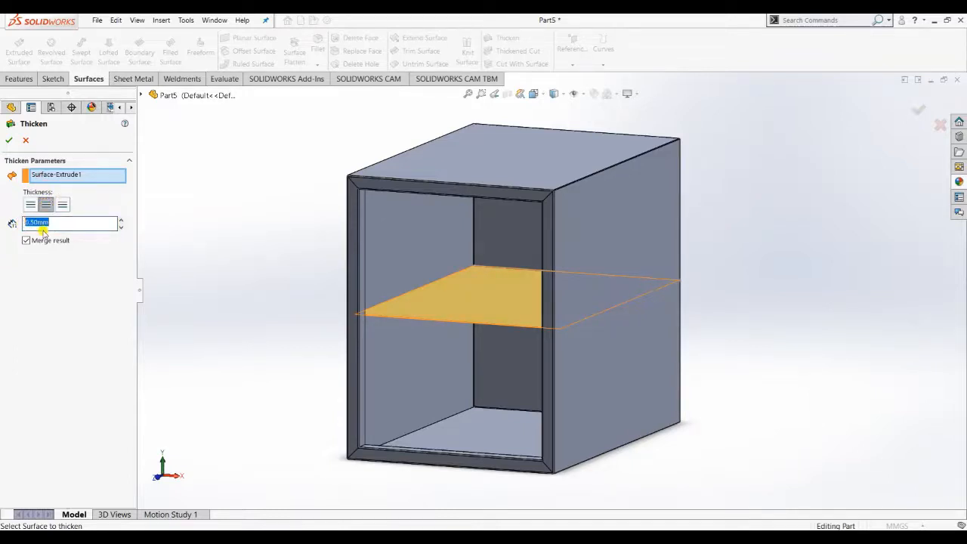
left_click(43, 228)
type("1")
key("Return")
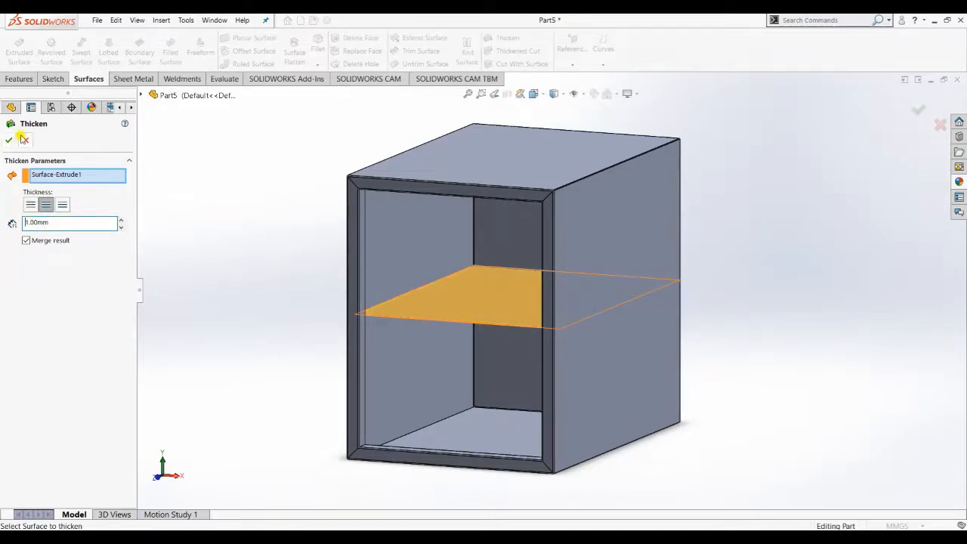
left_click(23, 138)
Thicken the horizontal shelf surface by 1 mm to both sides with the result merged
left_click(506, 38)
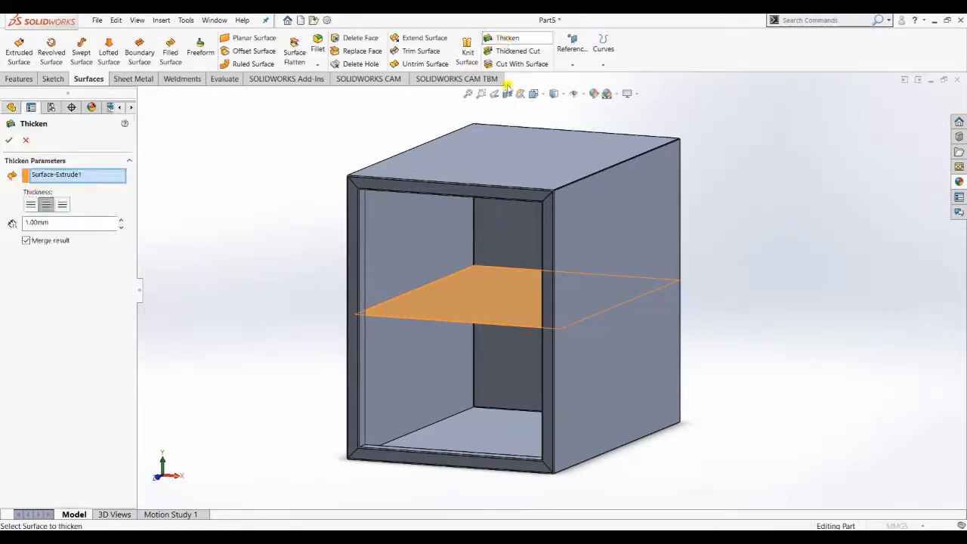
left_click(9, 141)
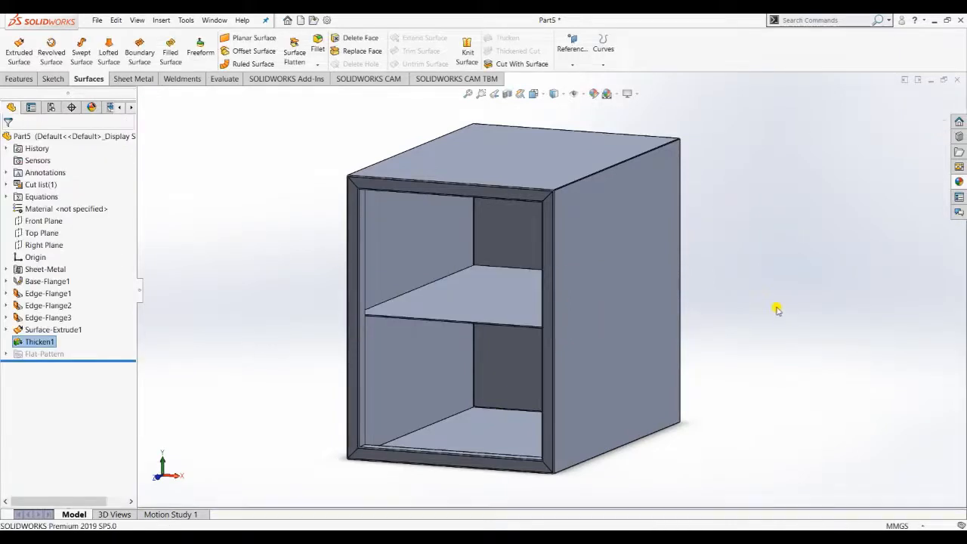
mouse_move(505, 335)
middle_mouse_down()
mouse_move(507, 291)
mouse_move(521, 333)
middle_mouse_up()
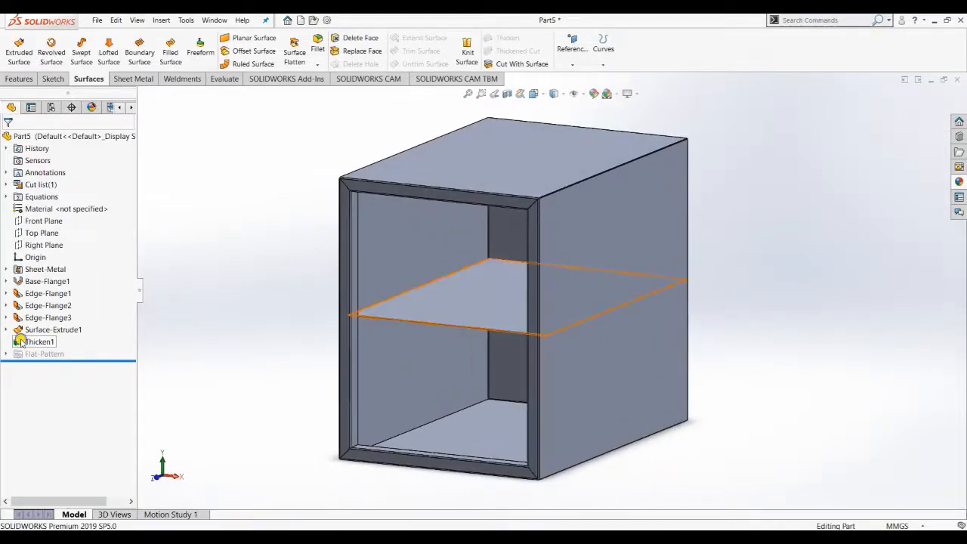
Edit the shelf's thicken feature and set its thickness to 0.5 mm
right_click(30, 341)
left_click(30, 305)
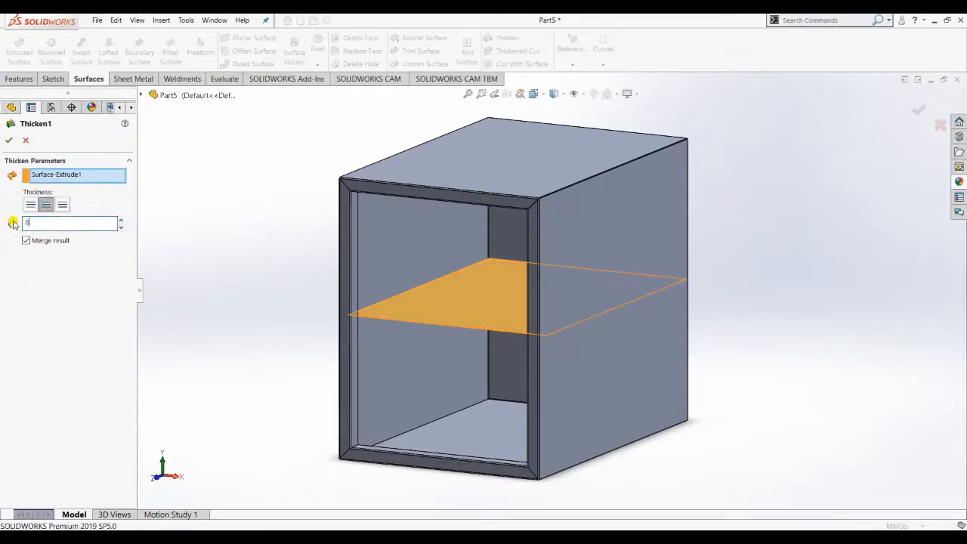
key("Return")
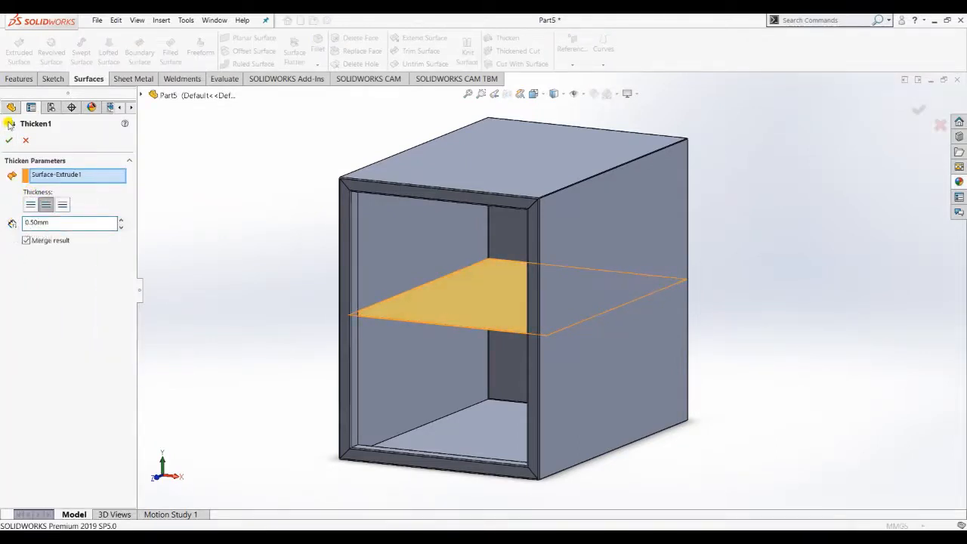
left_click(10, 142)
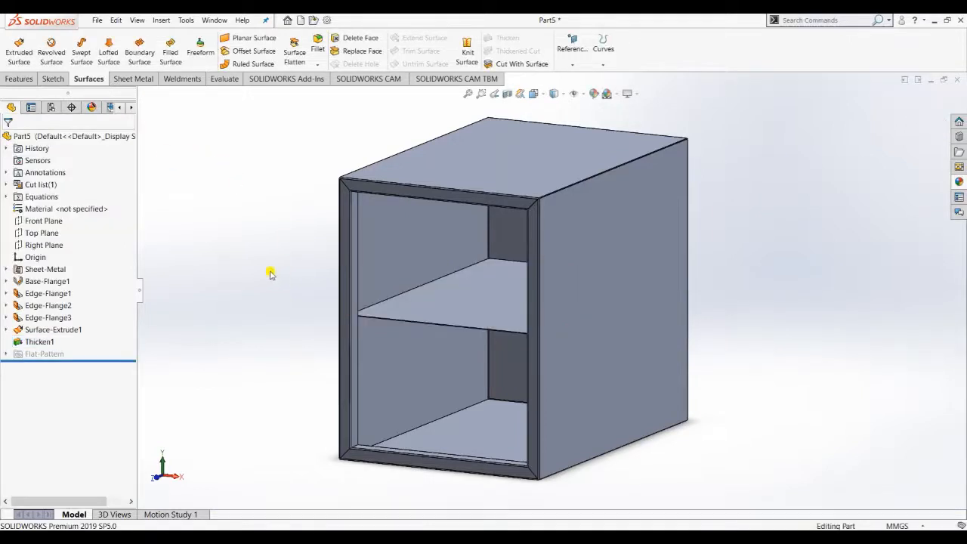
Examine the thickened shelf inside the box from the front and below, checking where it meets the side walls
middle_click_drag(272, 272, 337, 280)
scroll(382, 306, "down", 4)
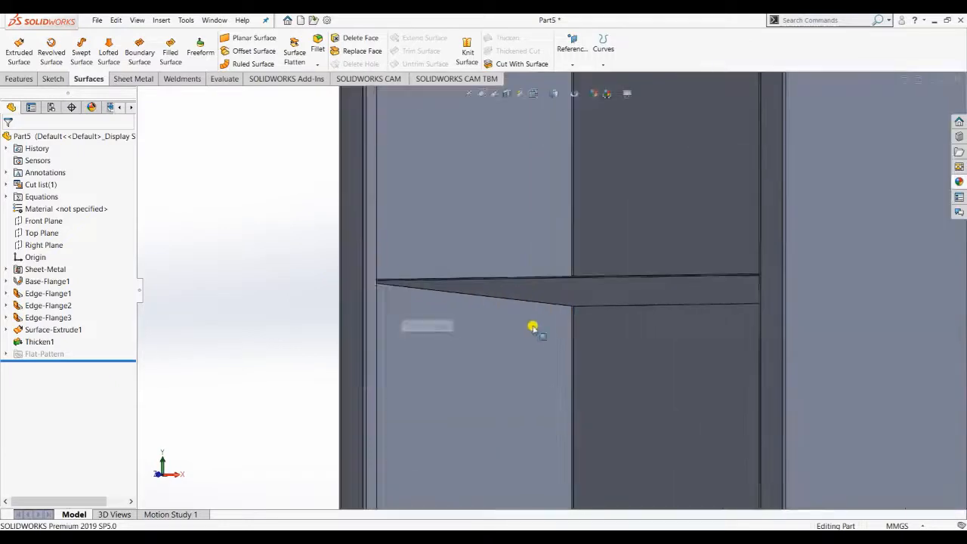
middle_click_drag(538, 331, 355, 324)
scroll(548, 322, "up", 5)
middle_click_drag(486, 335, 677, 330)
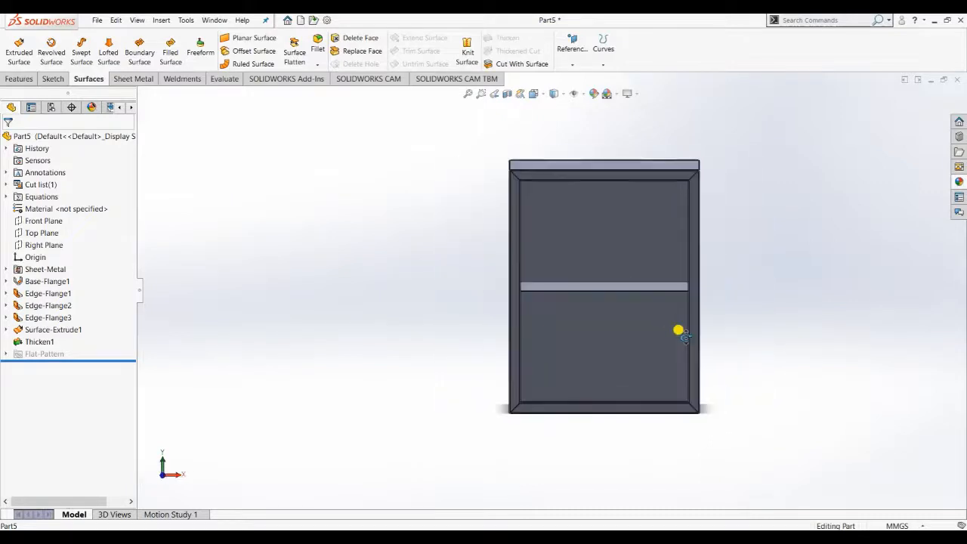
scroll(544, 306, "down", 3)
scroll(544, 306, "down", 3)
middle_click_drag(540, 308, 491, 287)
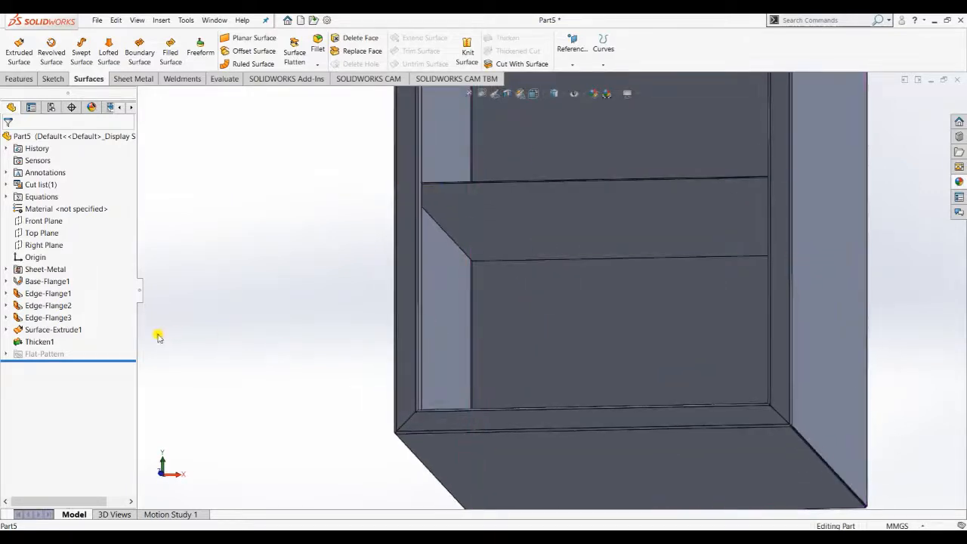
Edit the surface extrusion's sketch and add an 8 mm vertical line on the box's left side edge, just below the shelf line
right_click(75, 334)
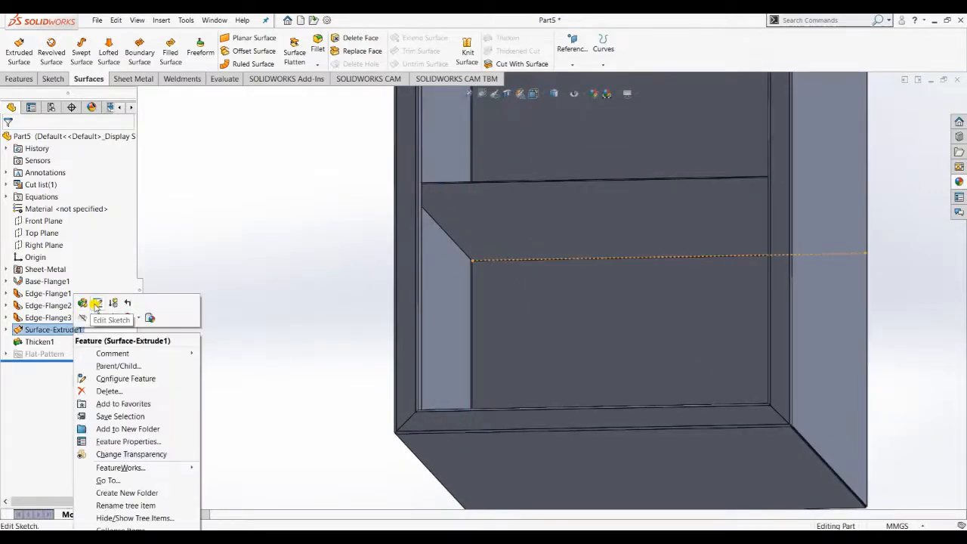
left_click(95, 304)
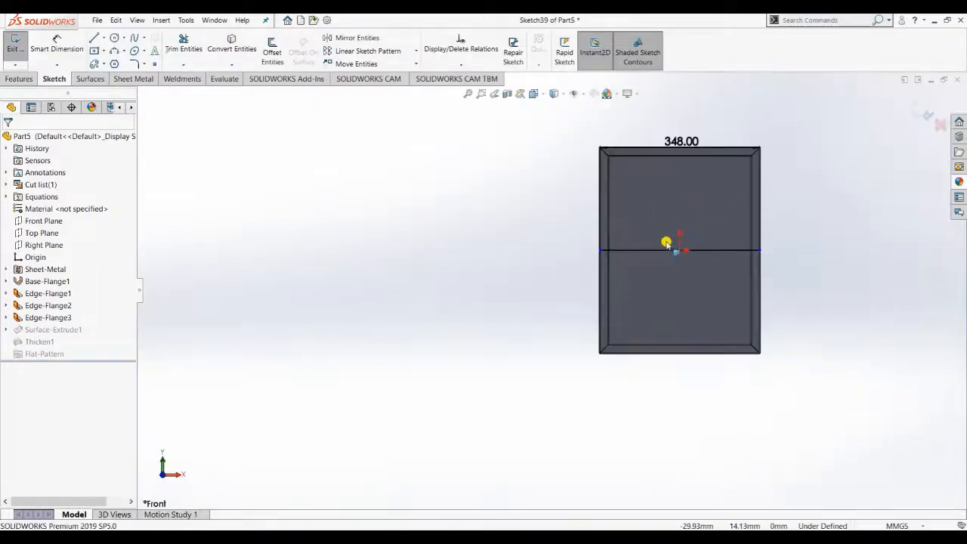
scroll(635, 248, "down", 3)
scroll(602, 253, "down", 4)
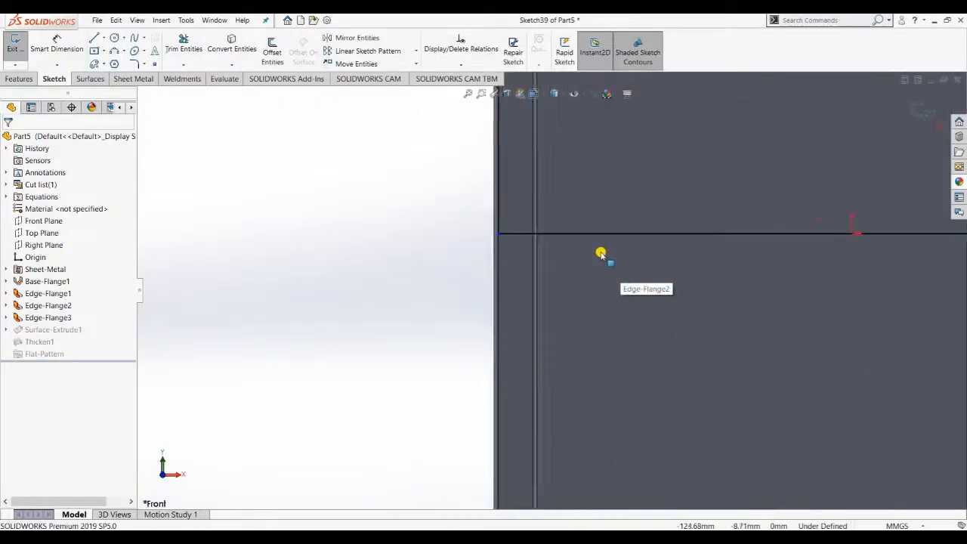
left_click(95, 38)
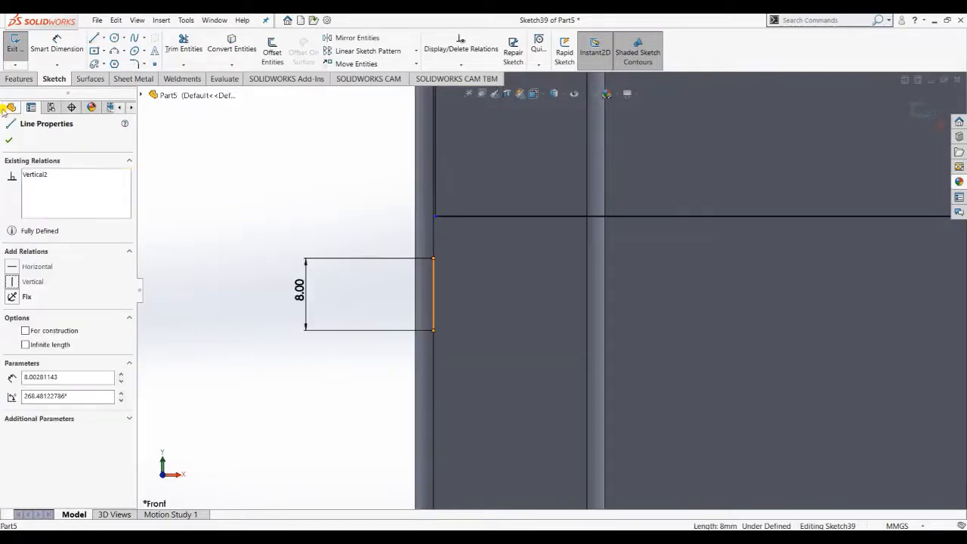
left_click(10, 142)
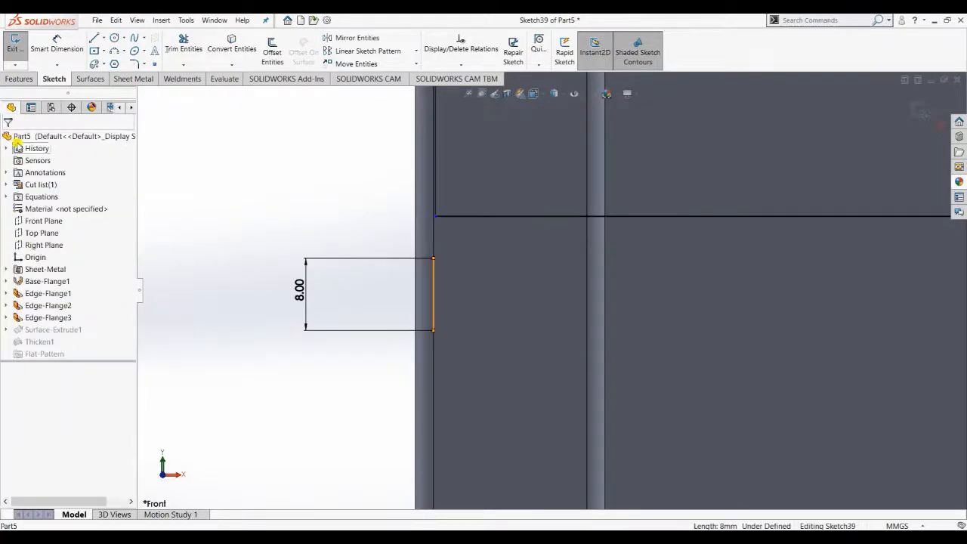
Draw a horizontal line about 10.6 mm long inward from the upper end of the 8 mm vertical line
left_click(93, 39)
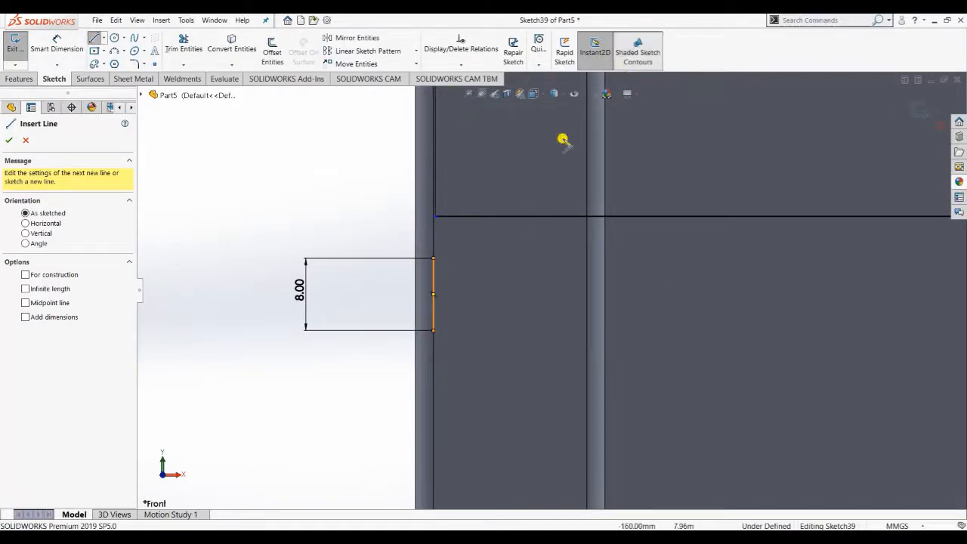
left_click(434, 260)
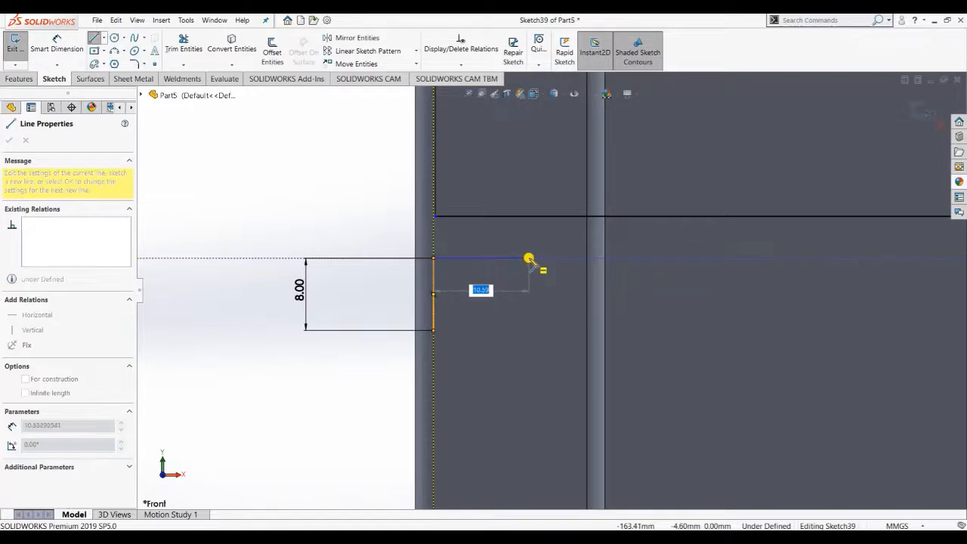
left_click(529, 259)
key("Escape")
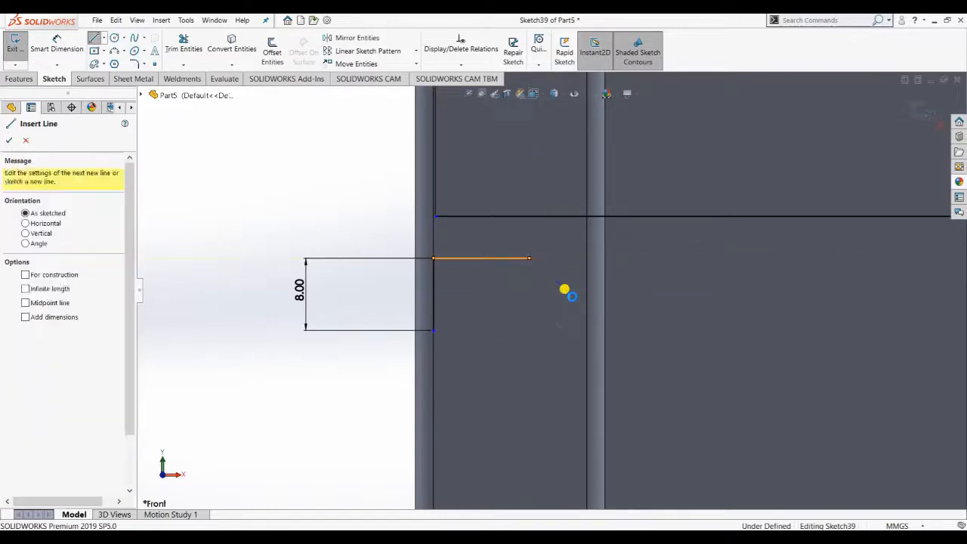
key("Escape")
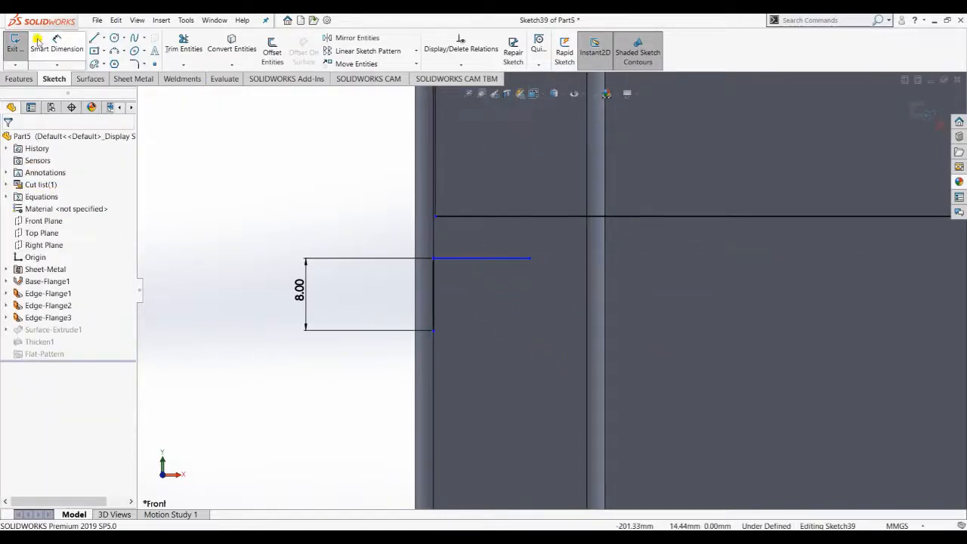
Draw a vertical centerline about 87 mm long across the middle of the shelf line, in line with the origin
key("z")
key("z")
key("z")
key("z")
key("z")
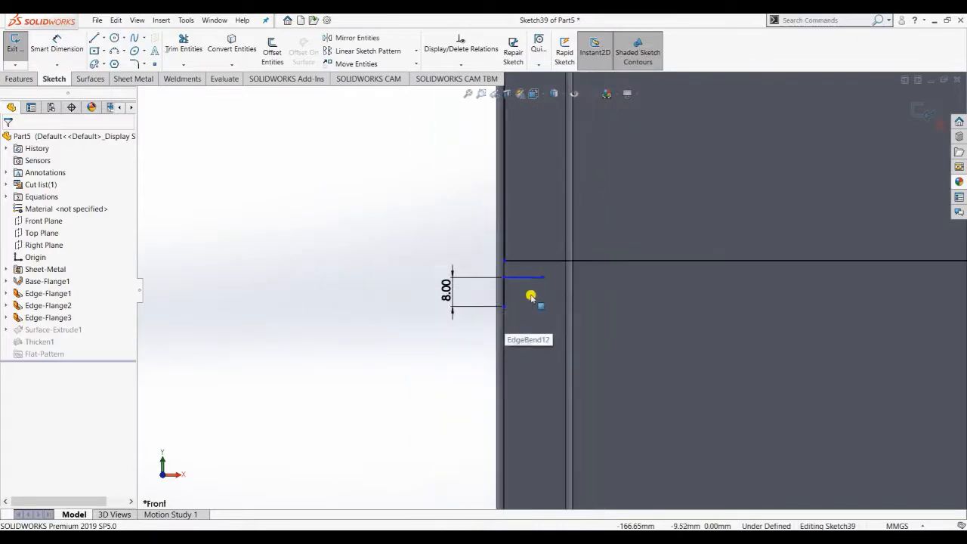
scroll(752, 311, "up", 3)
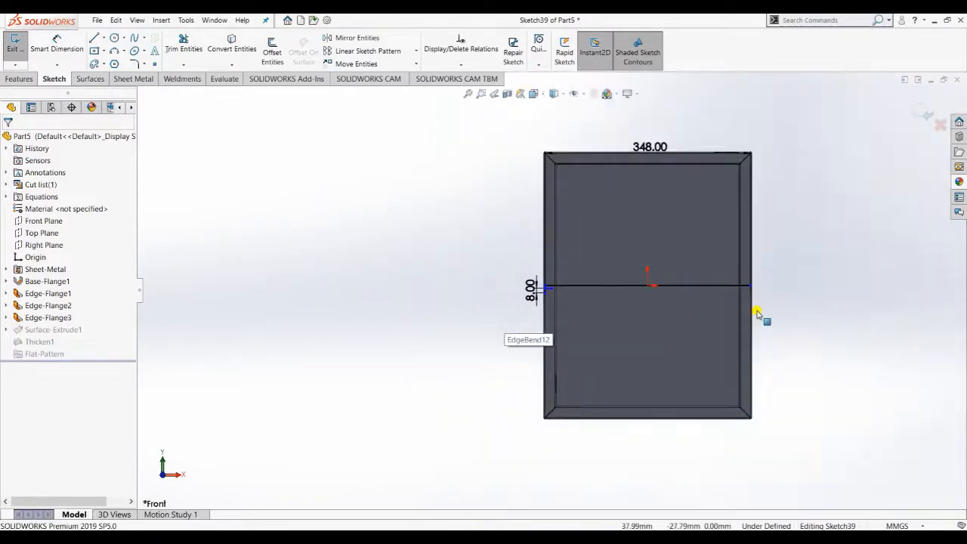
scroll(751, 301, "down", 4)
scroll(568, 297, "up", 3)
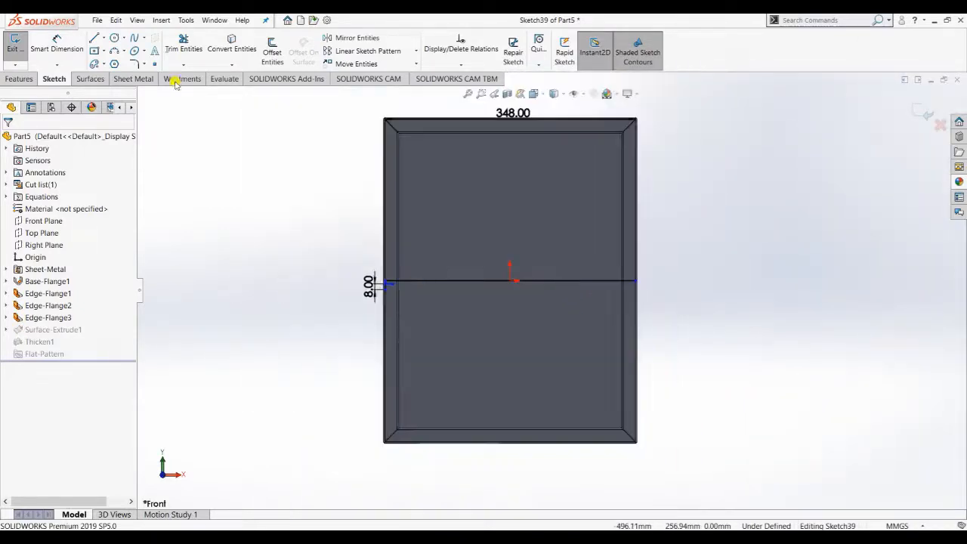
left_click(102, 39)
left_click(106, 62)
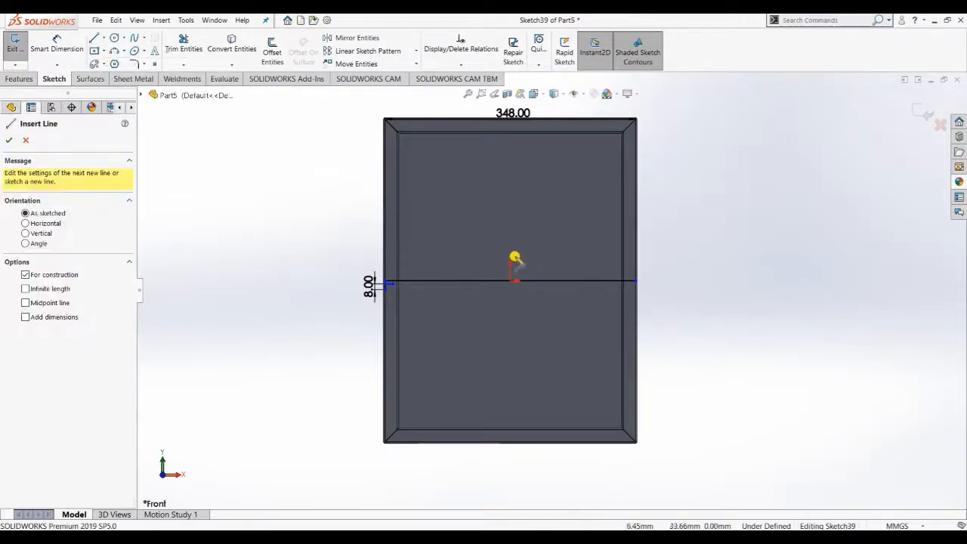
left_click(511, 250)
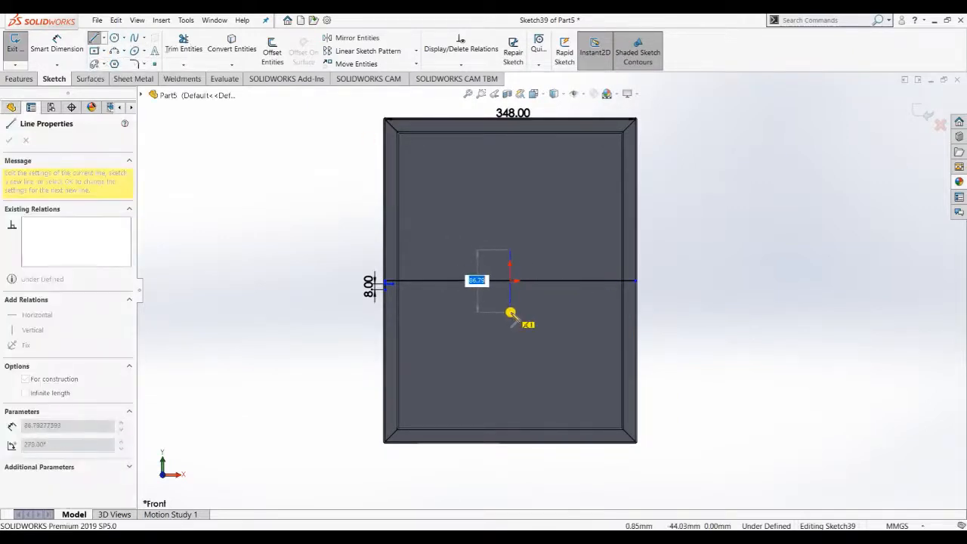
left_click(510, 312)
key("Escape")
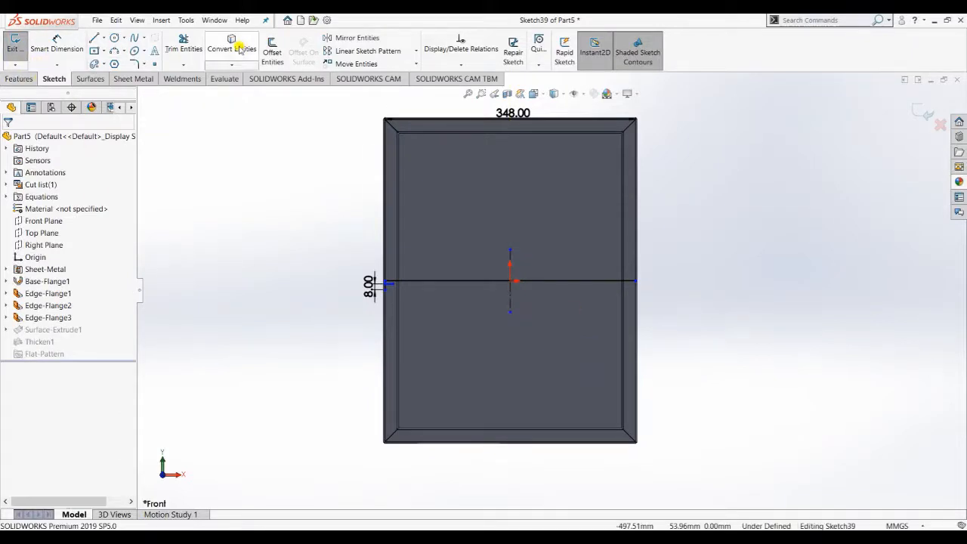
Mirror the short horizontal line and the 8 mm vertical line about the centerline to the box's opposite side
left_click(333, 38)
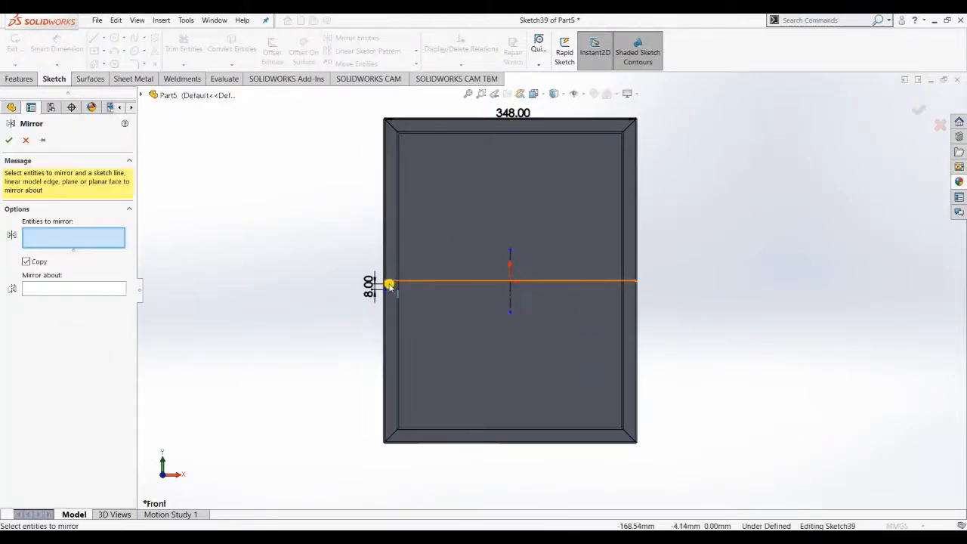
scroll(411, 286, "down", 5)
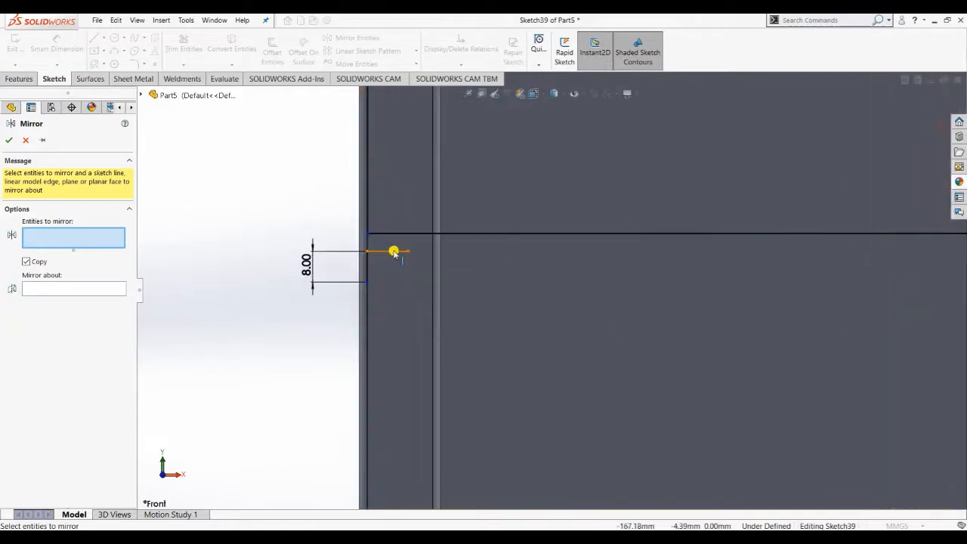
left_click(366, 253)
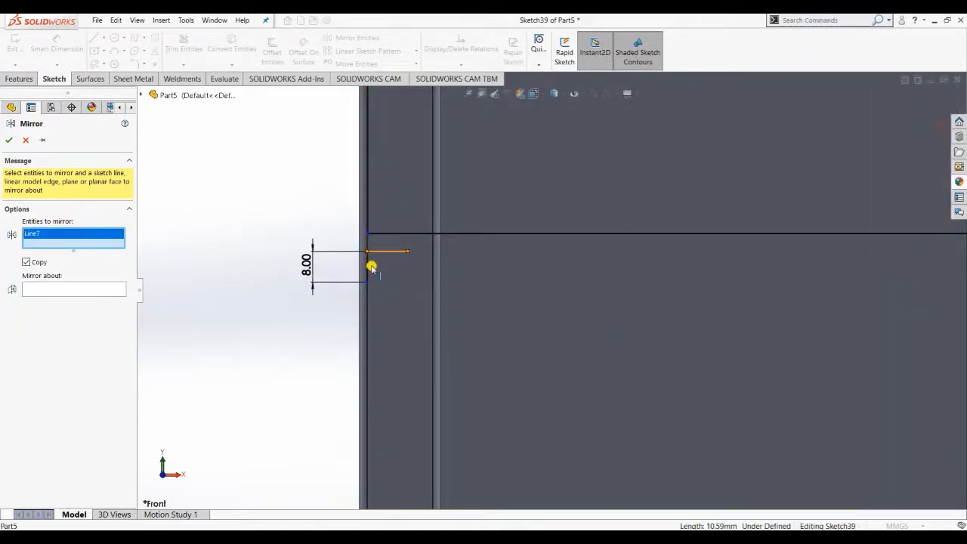
left_click(370, 266)
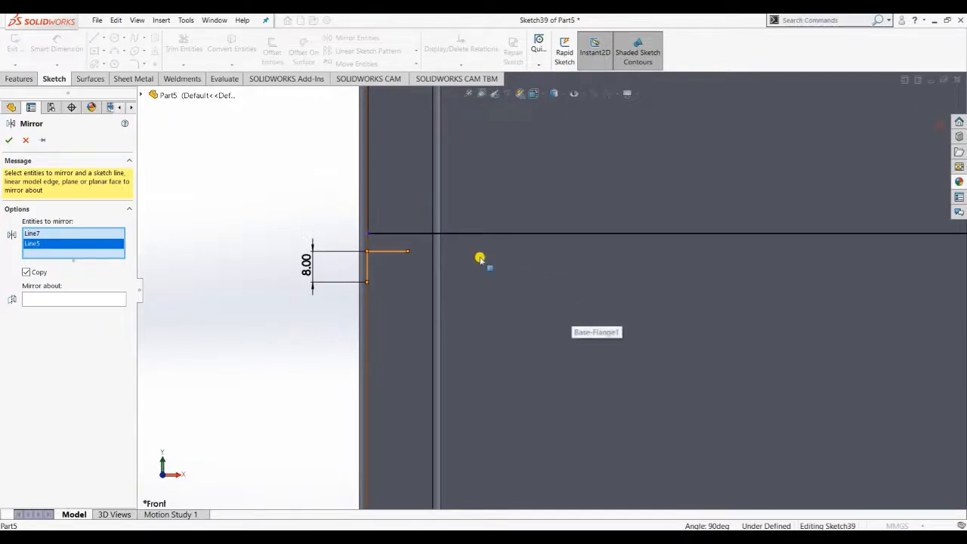
left_click(84, 301)
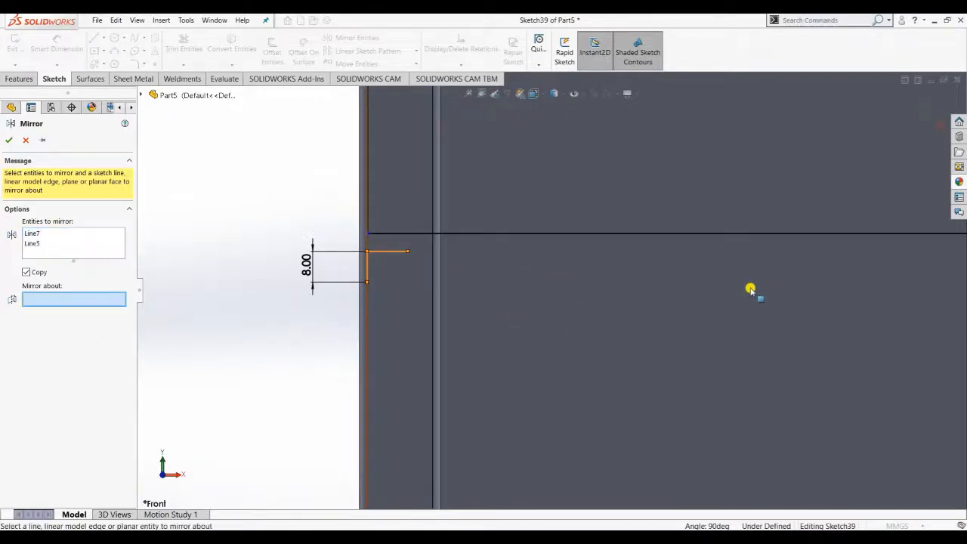
scroll(747, 290, "up", 2)
left_click(831, 295)
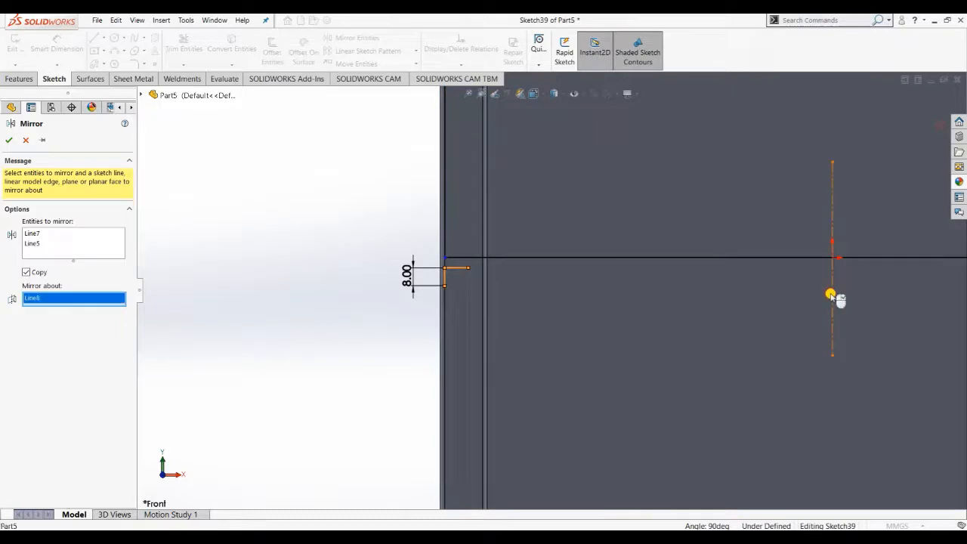
key("z")
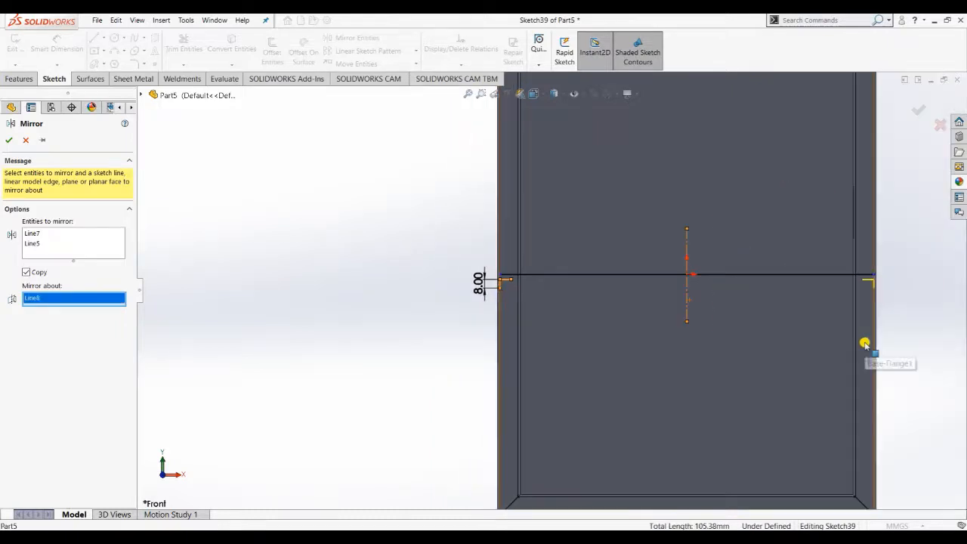
left_click(10, 139)
scroll(412, 202, "up", 2)
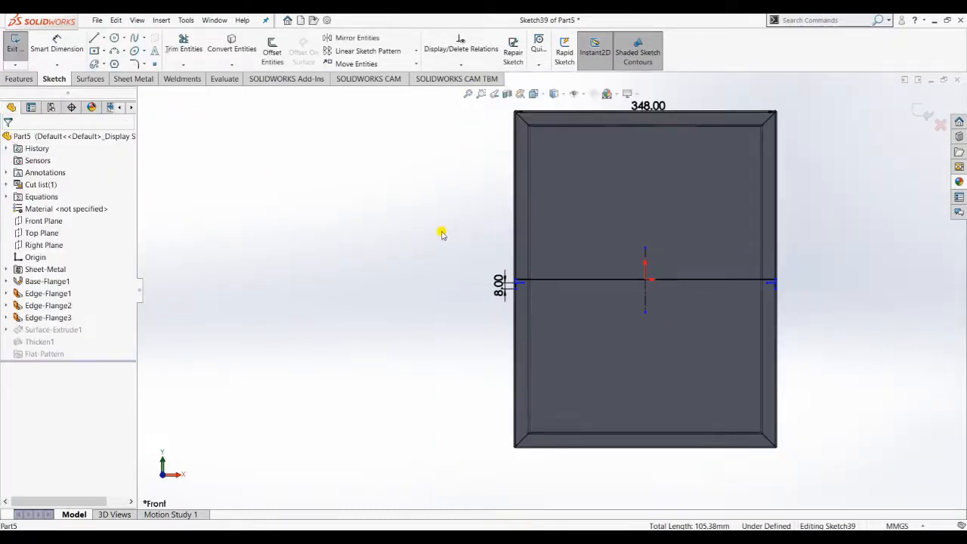
Finish editing the sketch and inspect the L-shaped side supports beneath the shelf
middle_click_drag(442, 231, 234, 297)
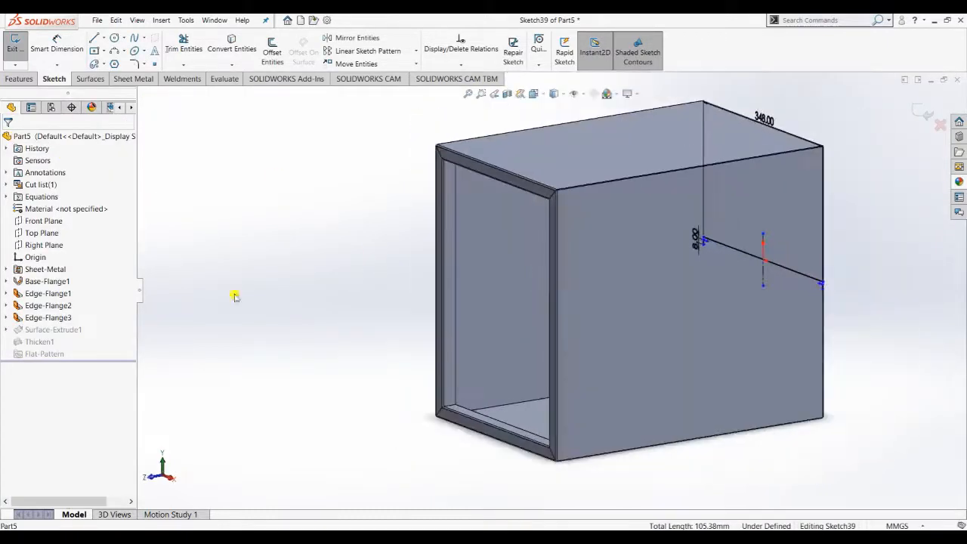
left_click(922, 112)
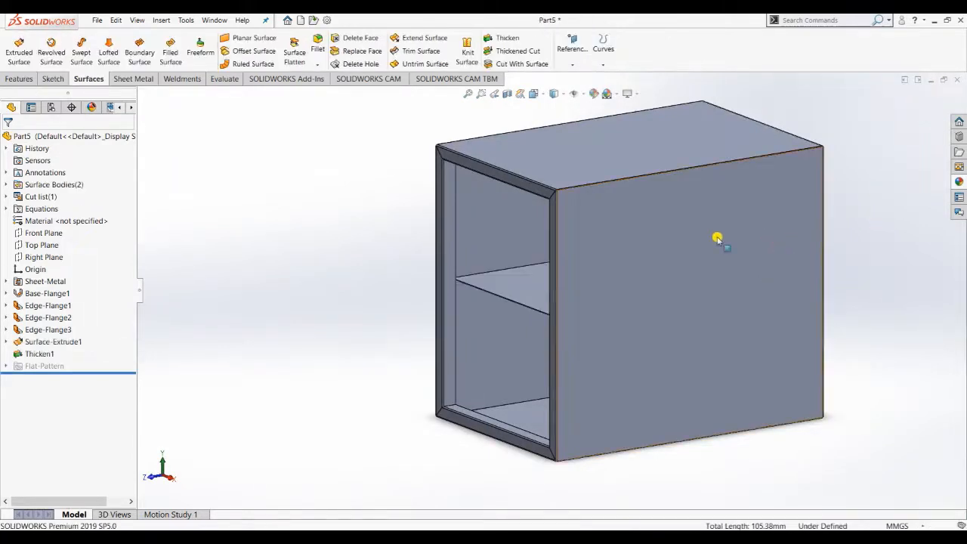
middle_click_drag(716, 239, 563, 272)
scroll(577, 317, "down", 5)
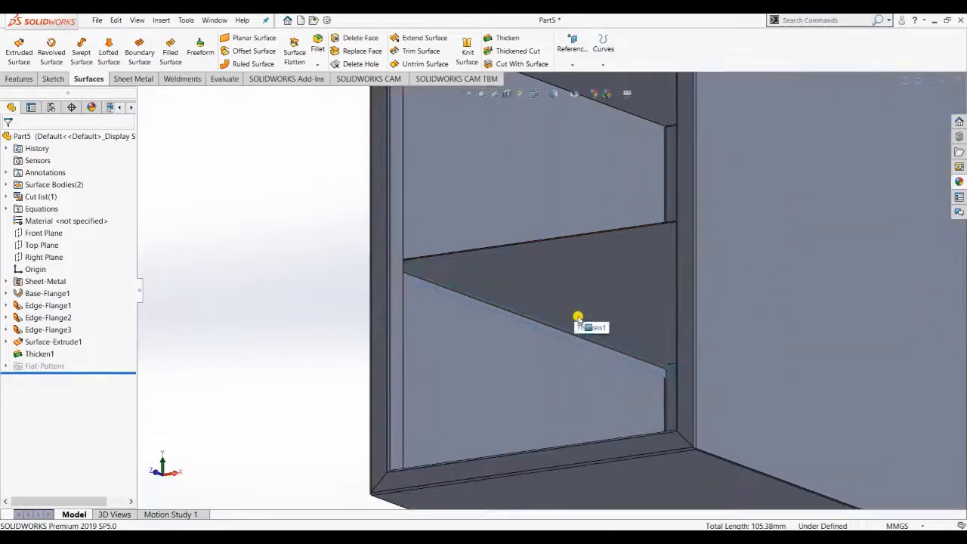
Reopen the surface extrude's sketch, close it without edits, and inspect the side supports beneath the shelf
middle_click_drag(542, 328, 420, 306)
scroll(525, 323, "down", 4)
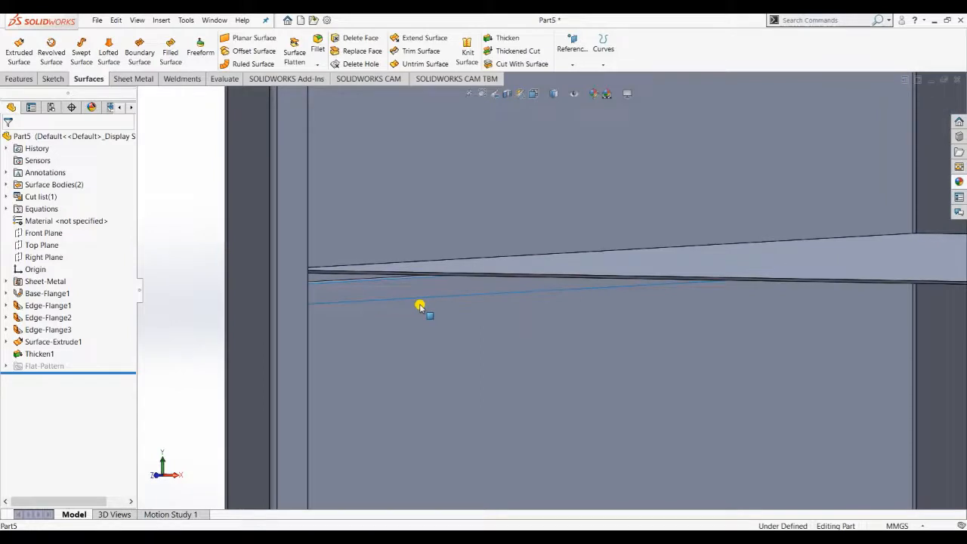
right_click(32, 342)
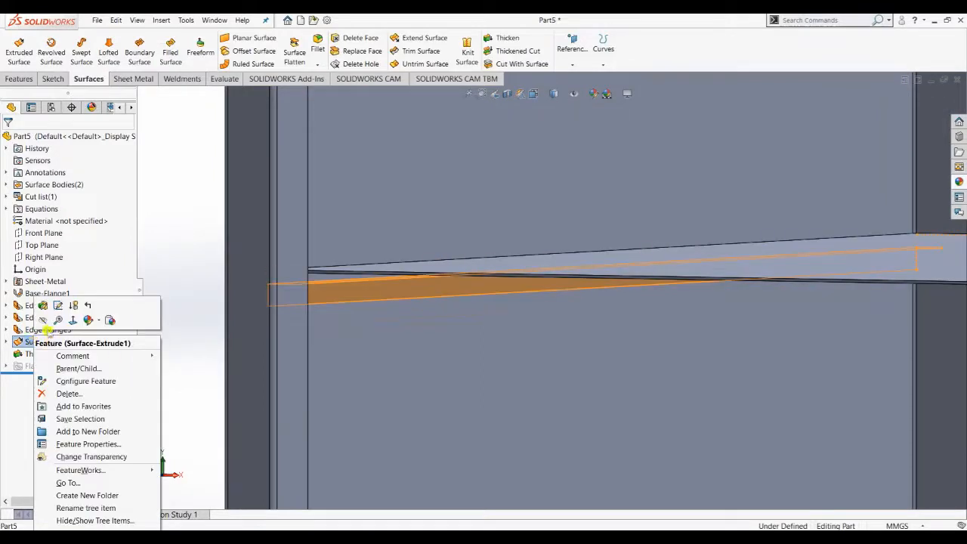
left_click(58, 304)
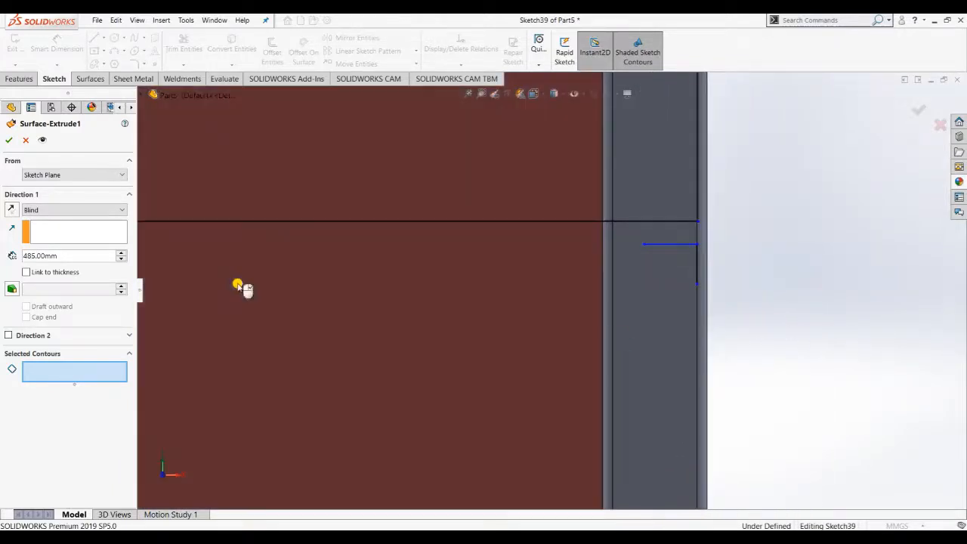
left_click(9, 141)
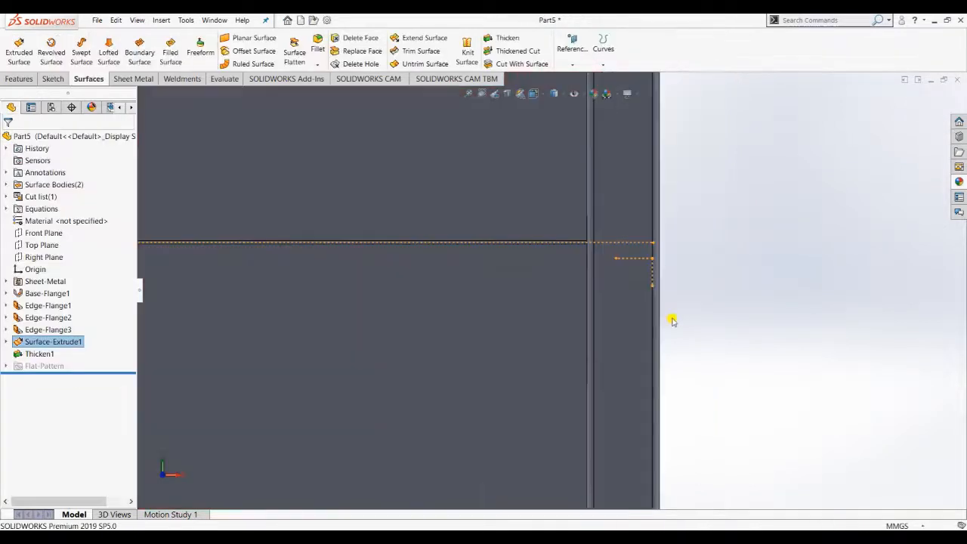
left_click(693, 306)
scroll(681, 304, "up", 1)
mouse_move(681, 304)
middle_mouse_down()
mouse_move(701, 300)
mouse_move(697, 292)
middle_mouse_up()
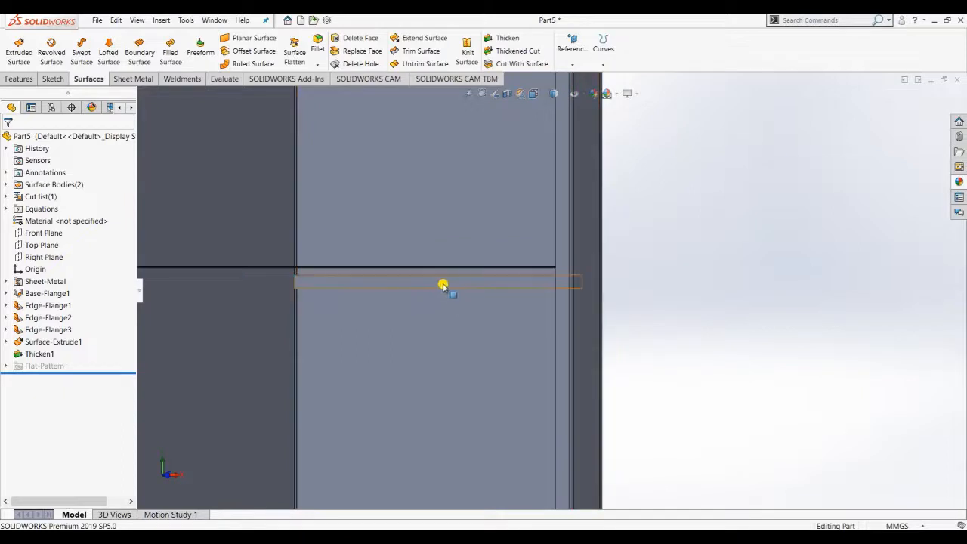
middle_click_drag(673, 276, 633, 285)
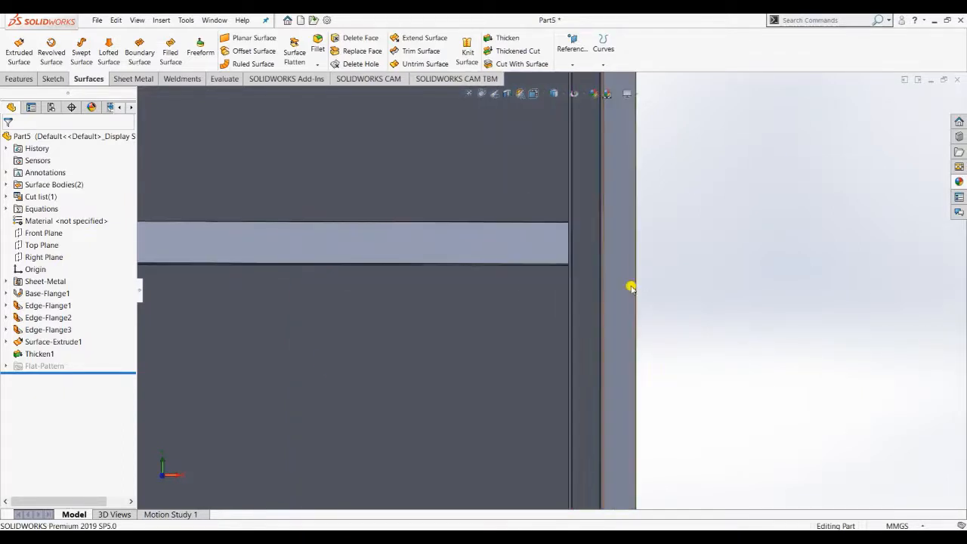
Try to add the side support surface to the shelf's existing 0.50 mm thicken feature
left_click(41, 353)
right_click(38, 352)
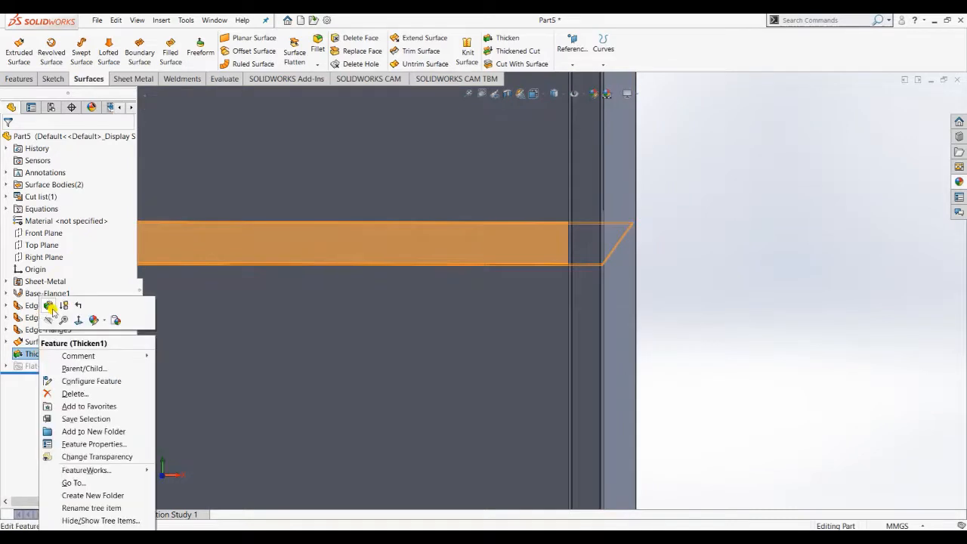
left_click(49, 306)
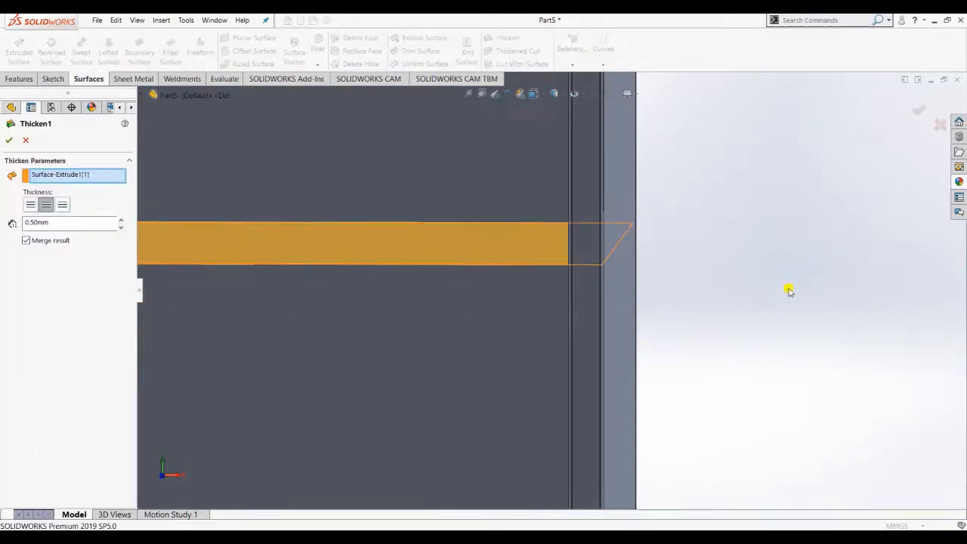
middle_click_drag(789, 291, 674, 235)
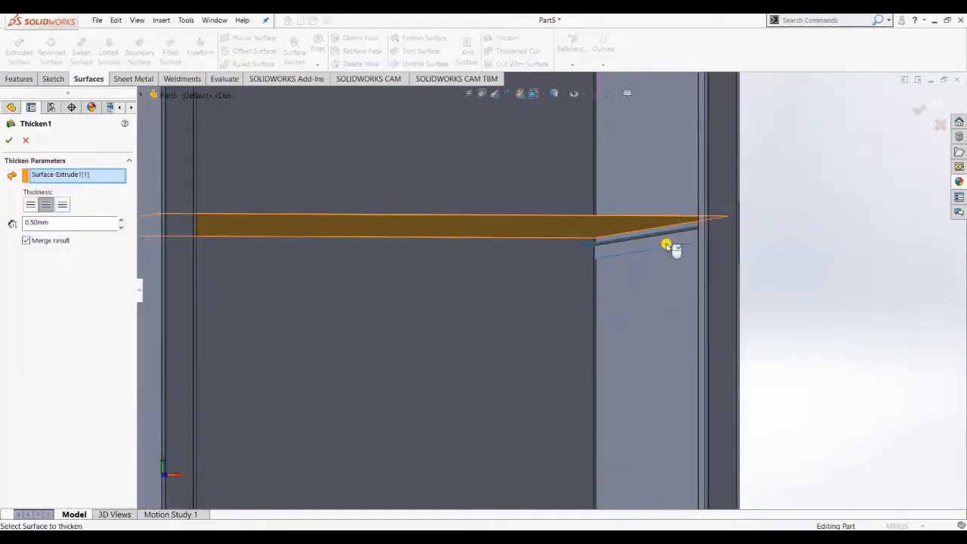
left_click(651, 248)
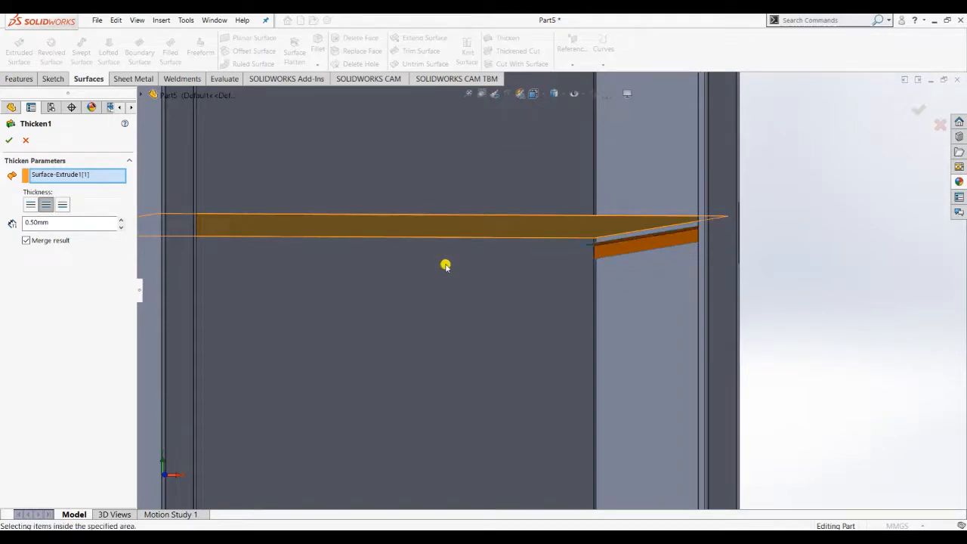
scroll(459, 272, "up", 5)
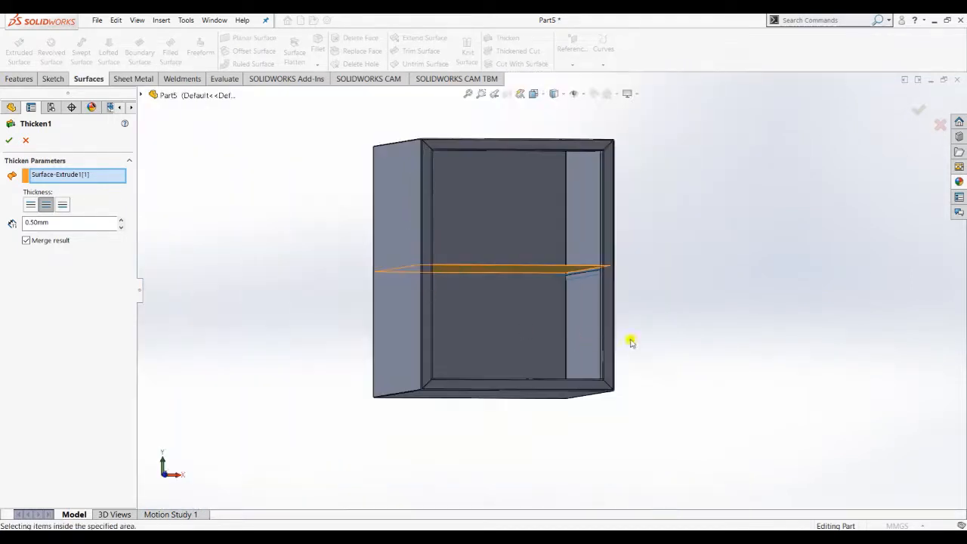
middle_click_drag(732, 334, 470, 299)
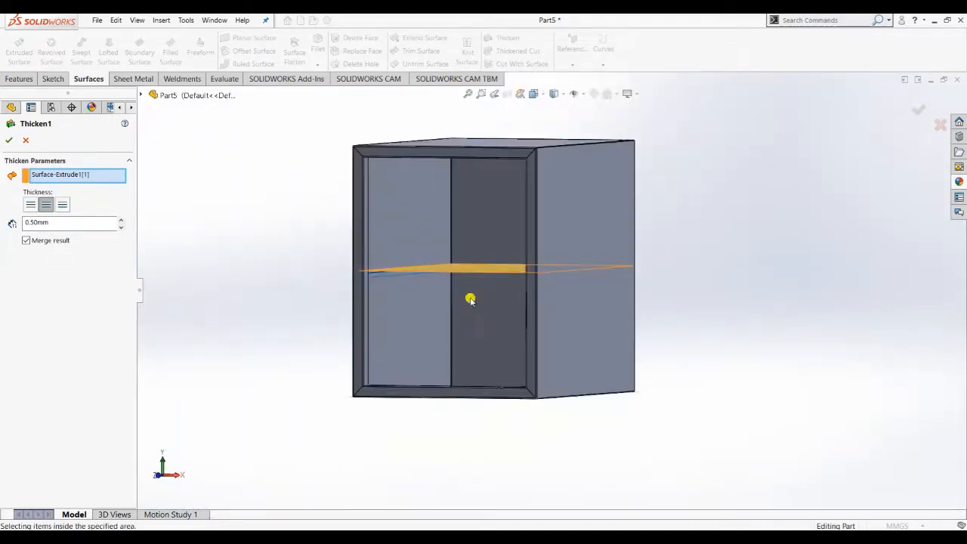
left_click(8, 141)
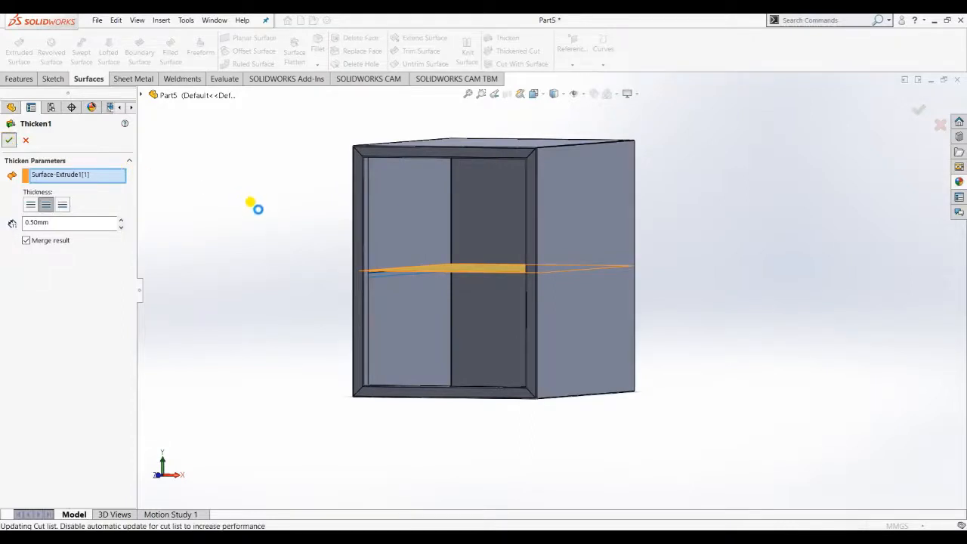
Try to thicken one L-shaped side support surface by 0.50 mm on both sides, merging the result
middle_click_drag(340, 237, 382, 202)
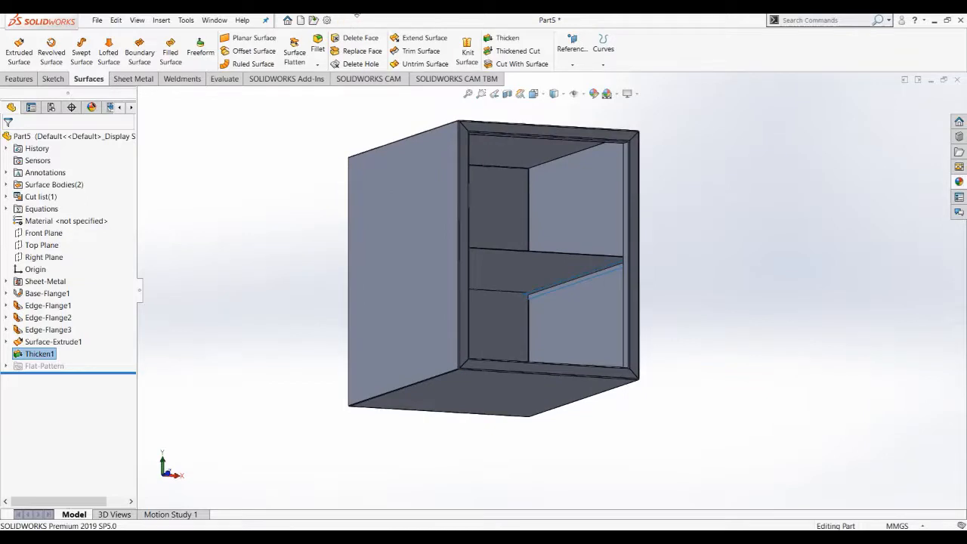
left_click(505, 39)
left_click(605, 268)
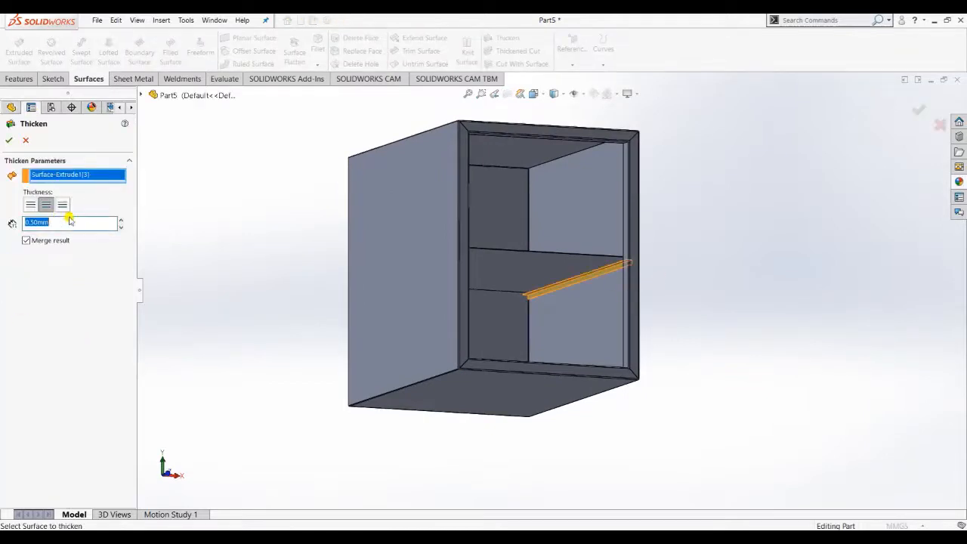
middle_click_drag(803, 332, 795, 355)
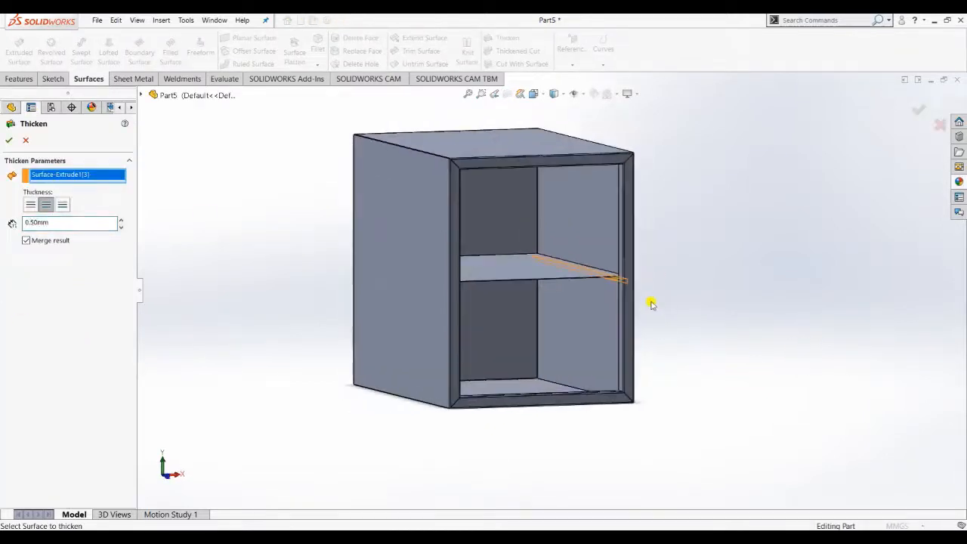
scroll(644, 299, "down", 5)
scroll(546, 255, "down", 4)
middle_click_drag(618, 322, 591, 299)
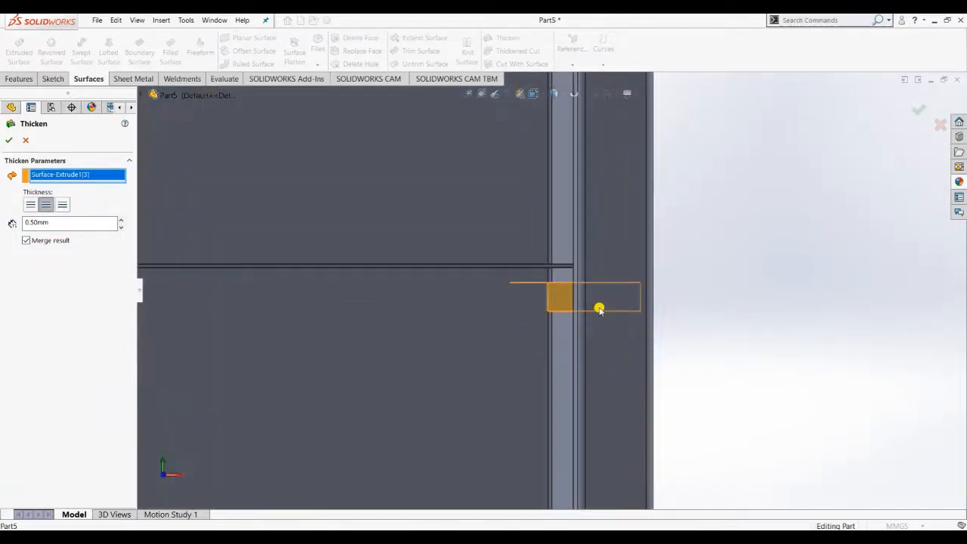
key("Return")
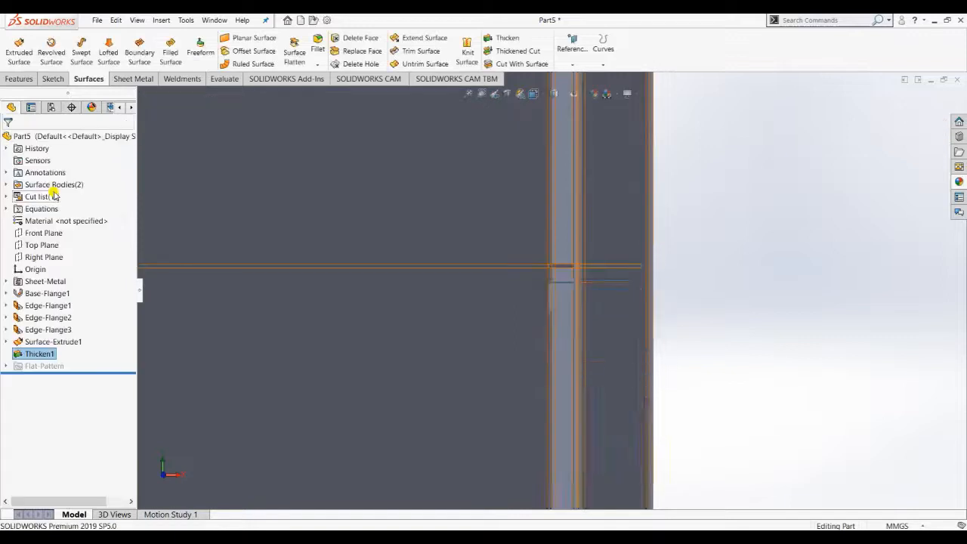
Measure the distance between the side support's upper inner edge and the shelf's lower front edge
middle_click_drag(536, 325, 558, 314)
scroll(717, 375, "up", 4)
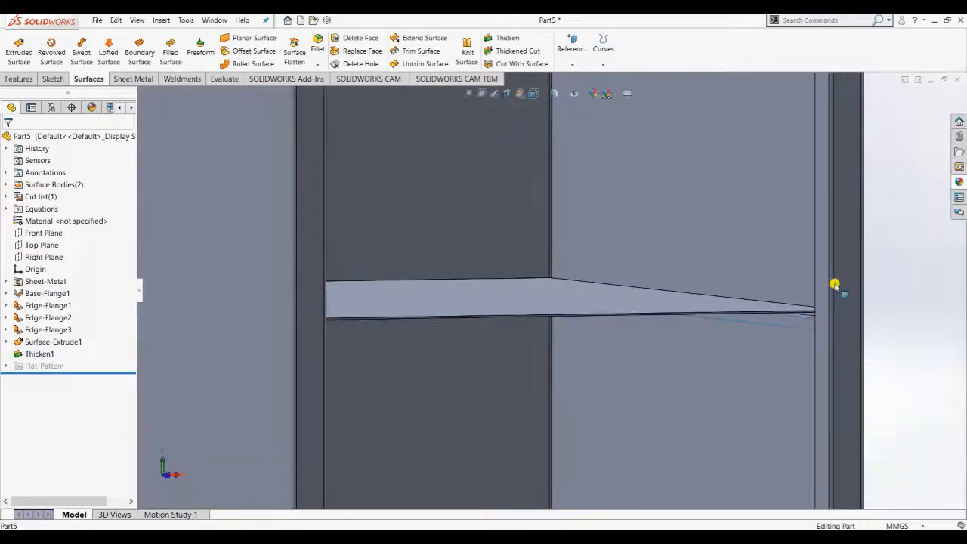
scroll(827, 308, "down", 8)
middle_click_drag(676, 313, 704, 351)
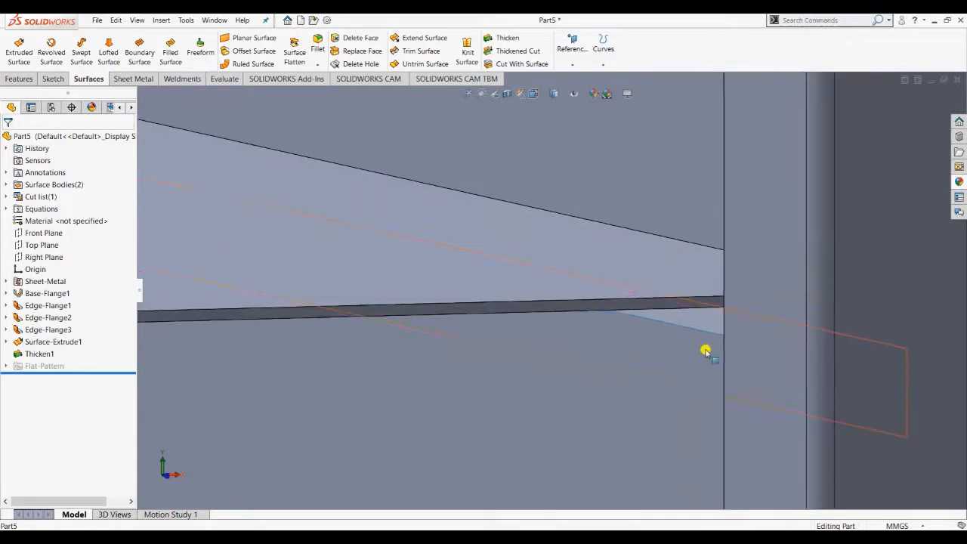
left_click(227, 78)
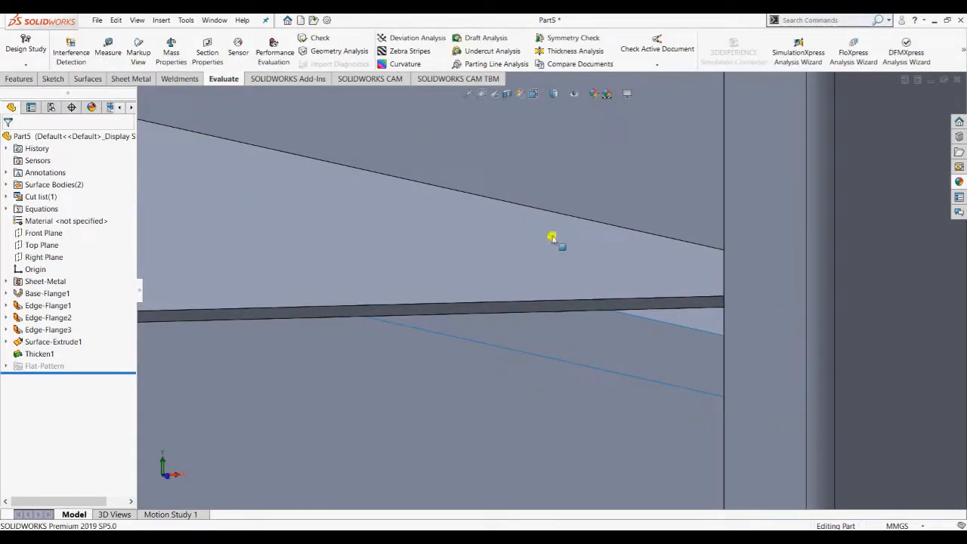
left_click(679, 310)
left_click(685, 329)
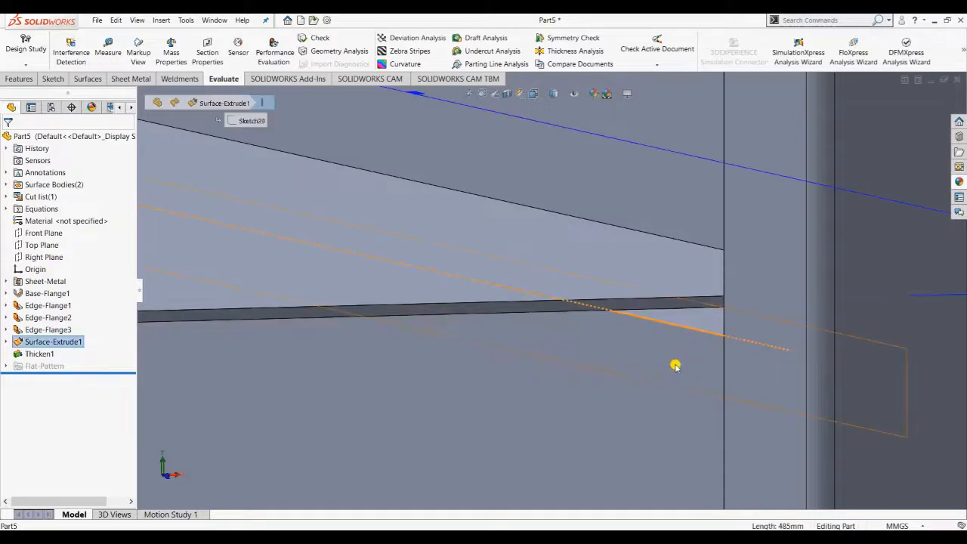
left_click(108, 54)
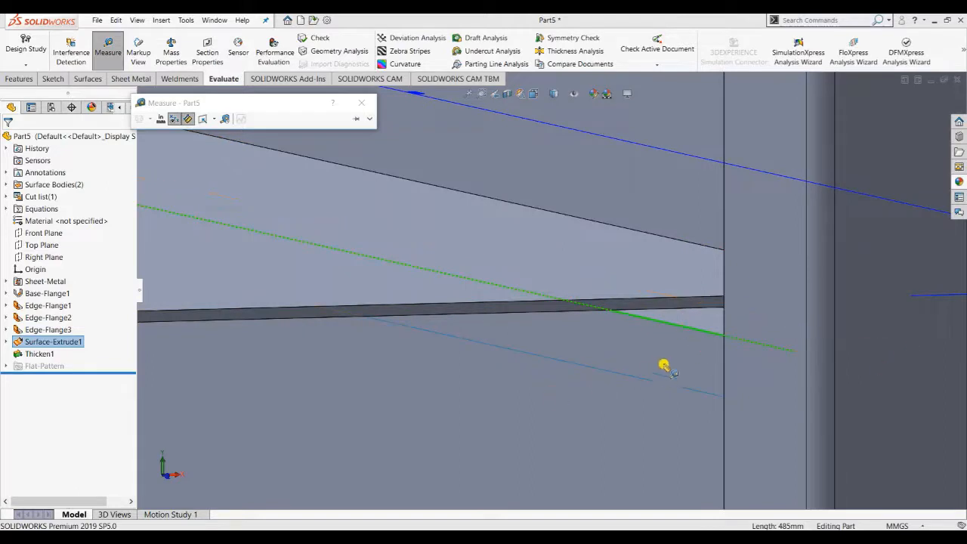
left_click(697, 309)
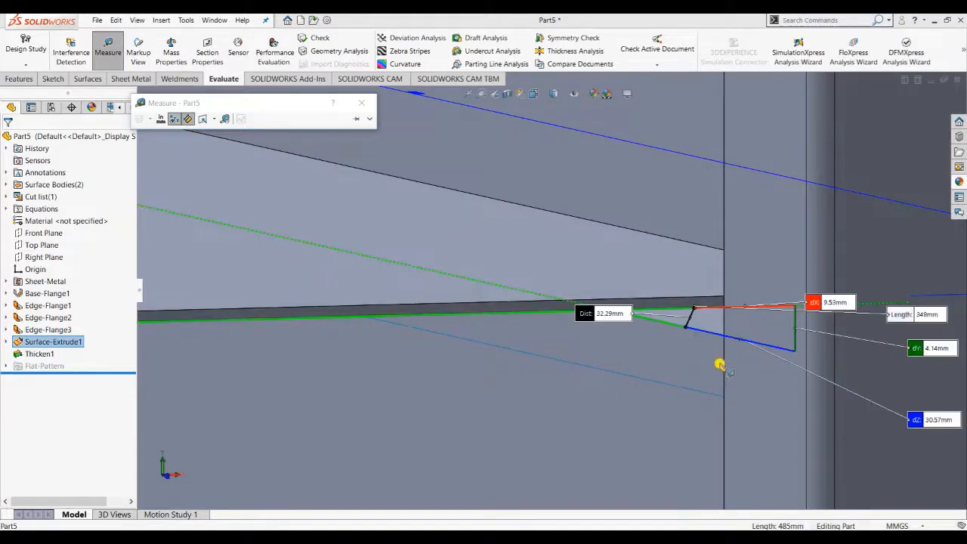
scroll(820, 359, "up", 1)
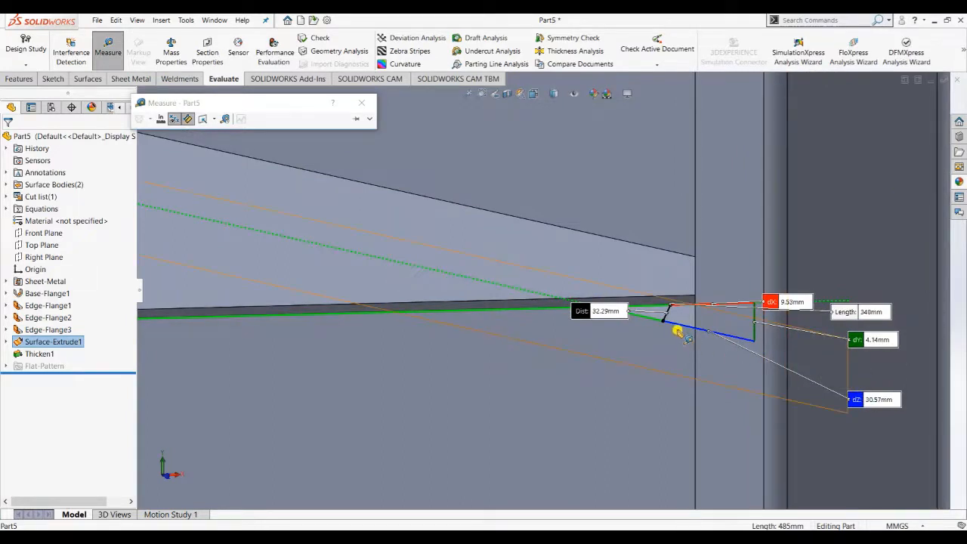
scroll(674, 326, "up", 2)
scroll(692, 325, "down", 2)
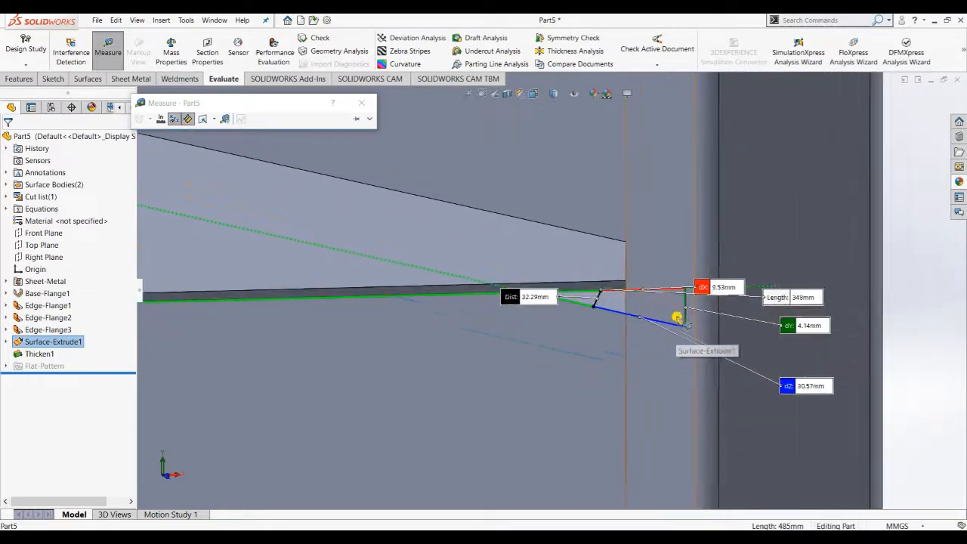
middle_click_drag(641, 344, 632, 315)
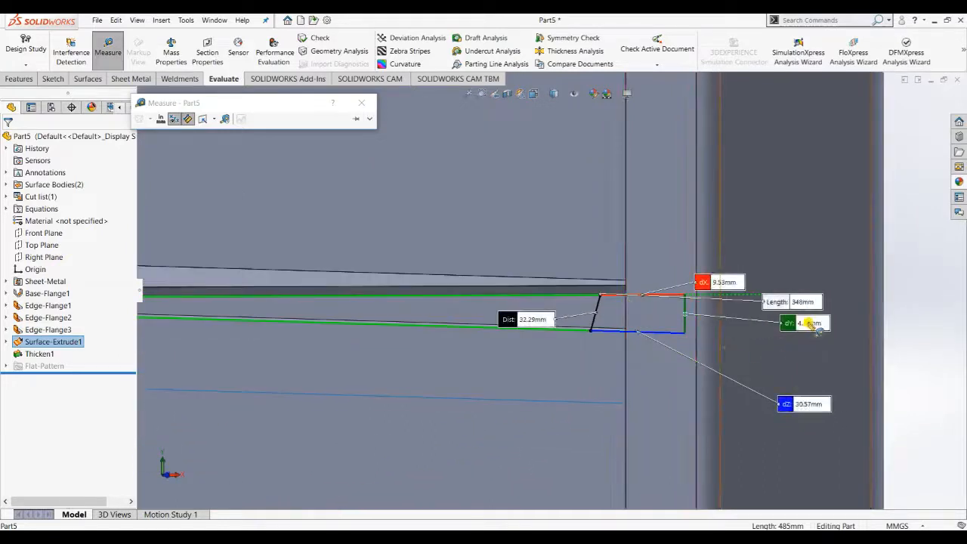
key("Escape")
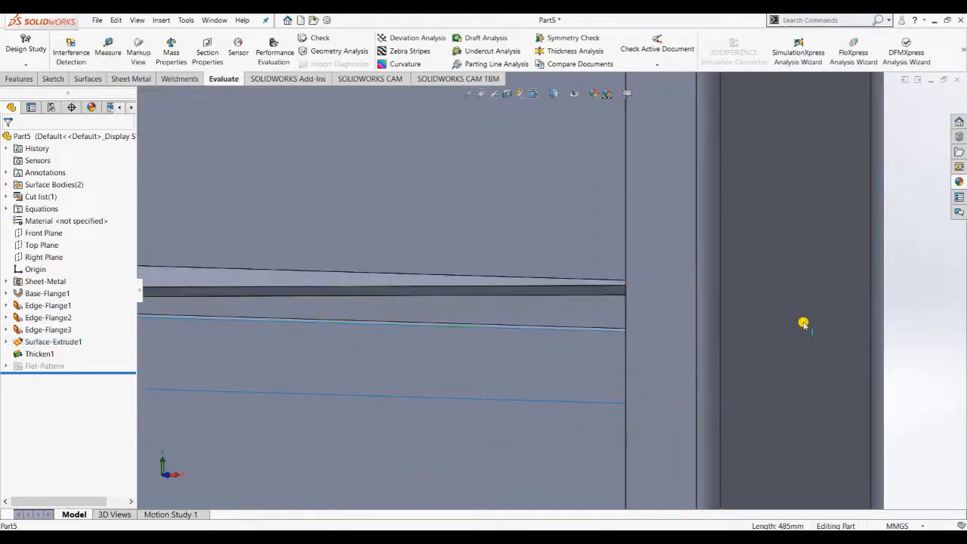
Edit the surface extrude's sketch and delete the 8 mm dimension from the vertical support line
right_click(59, 342)
left_click(337, 397)
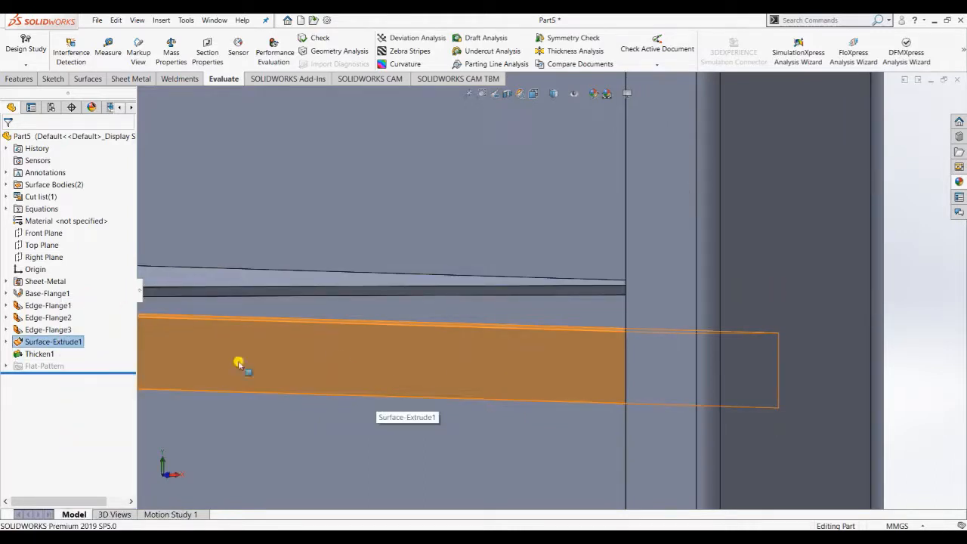
right_click(43, 330)
left_click(38, 340)
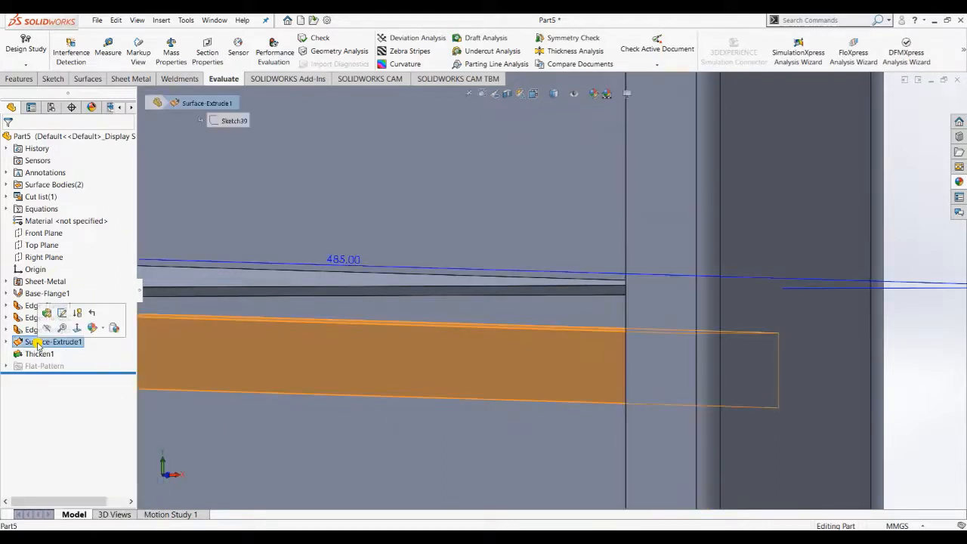
right_click(38, 341)
left_click(62, 320)
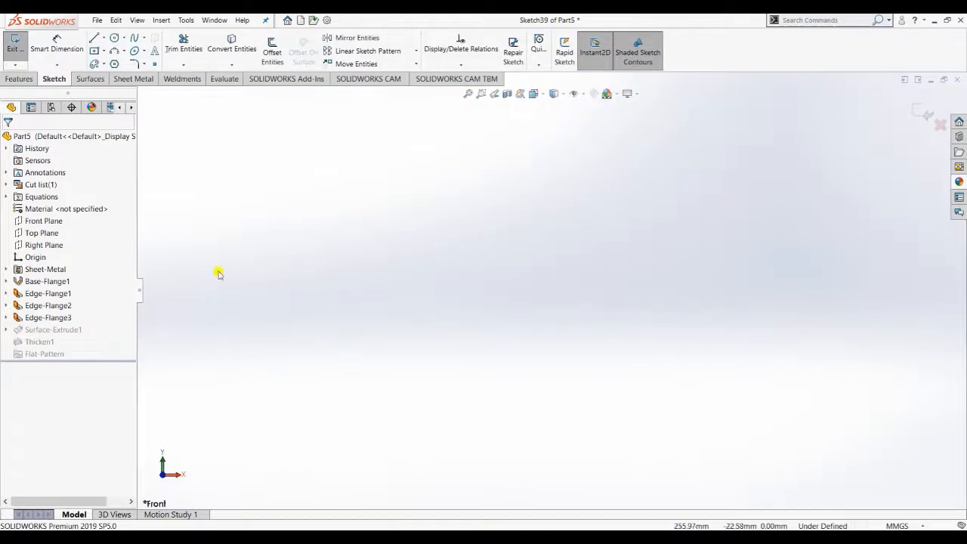
scroll(730, 181, "up", 6)
scroll(207, 264, "down", 3)
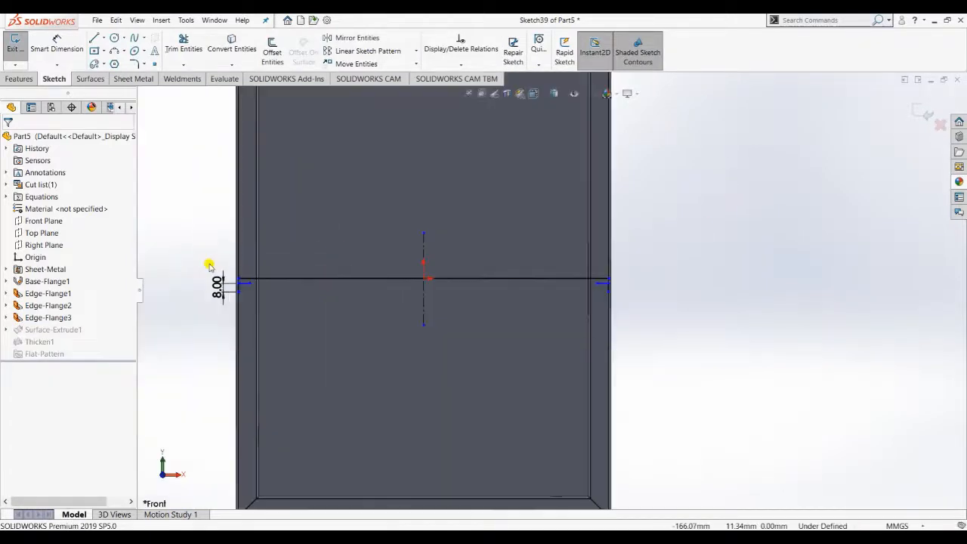
scroll(208, 265, "down", 3)
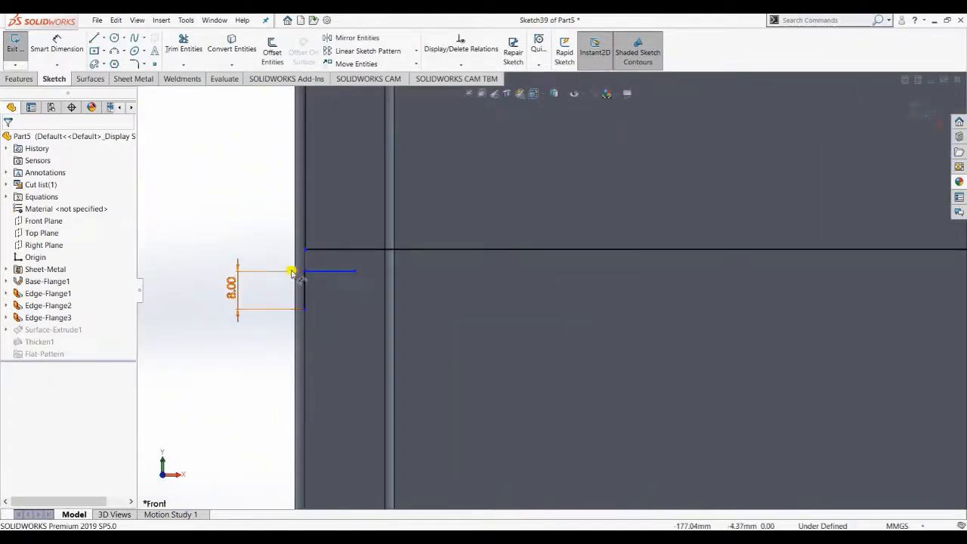
left_click(276, 273)
key("Delete")
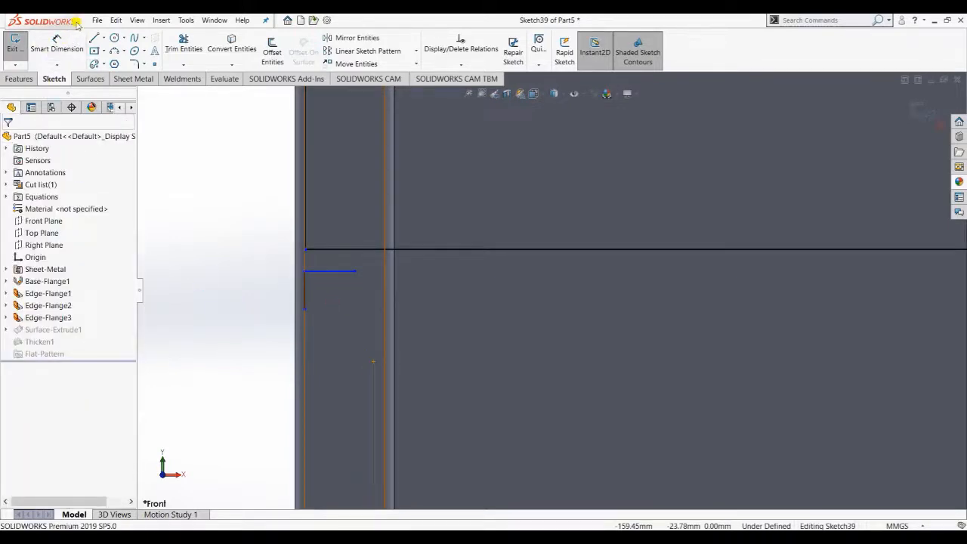
Dimension the side support's horizontal line 2 mm below the shelf line and exit the sketch
left_click(57, 43)
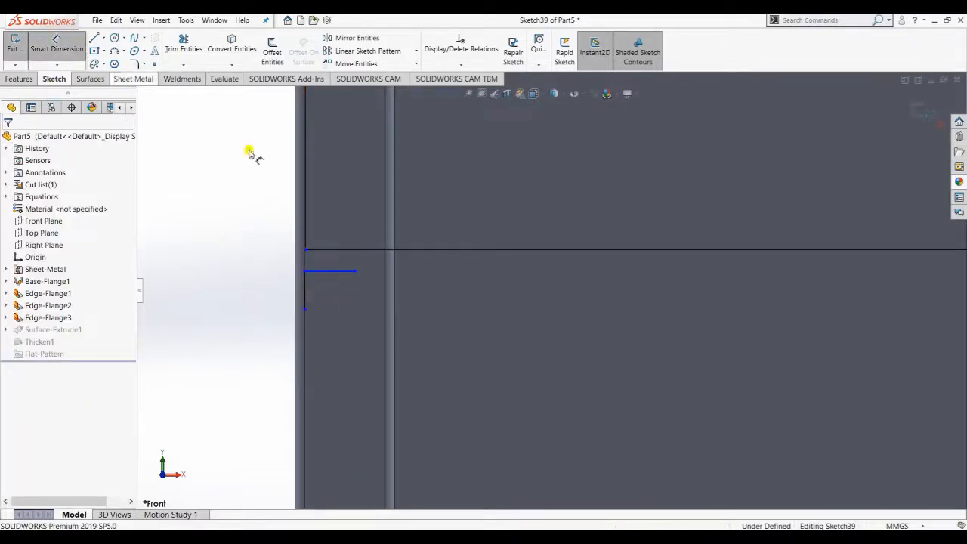
left_click(326, 272)
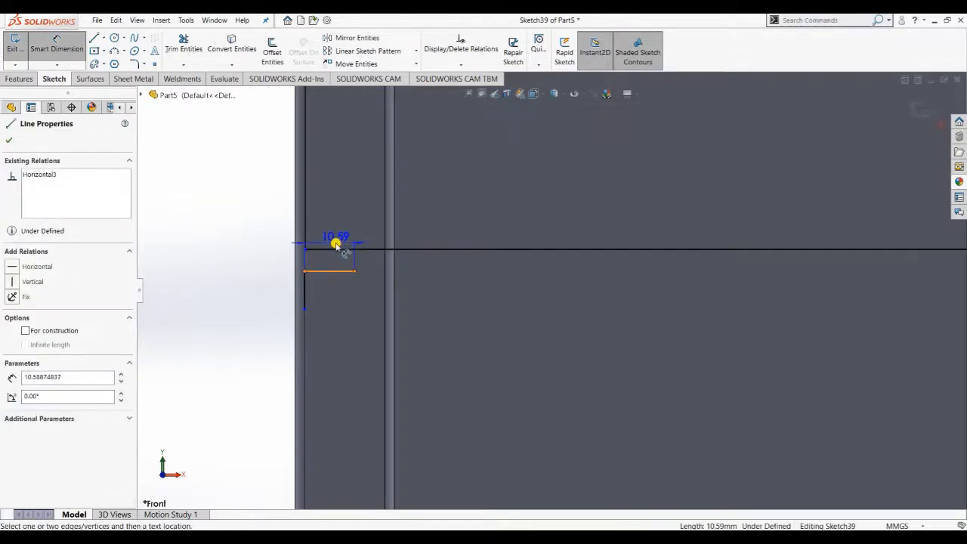
left_click(335, 249)
left_click(259, 261)
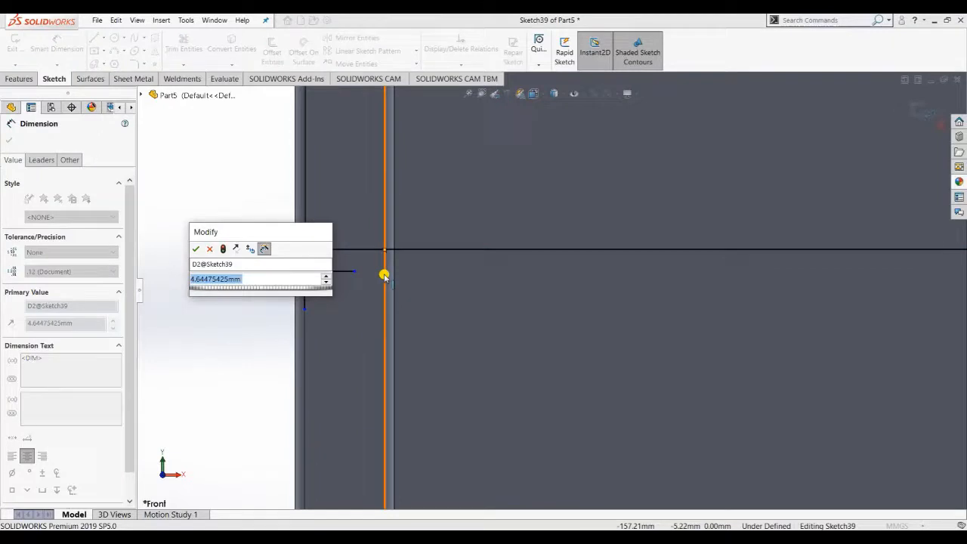
type("2")
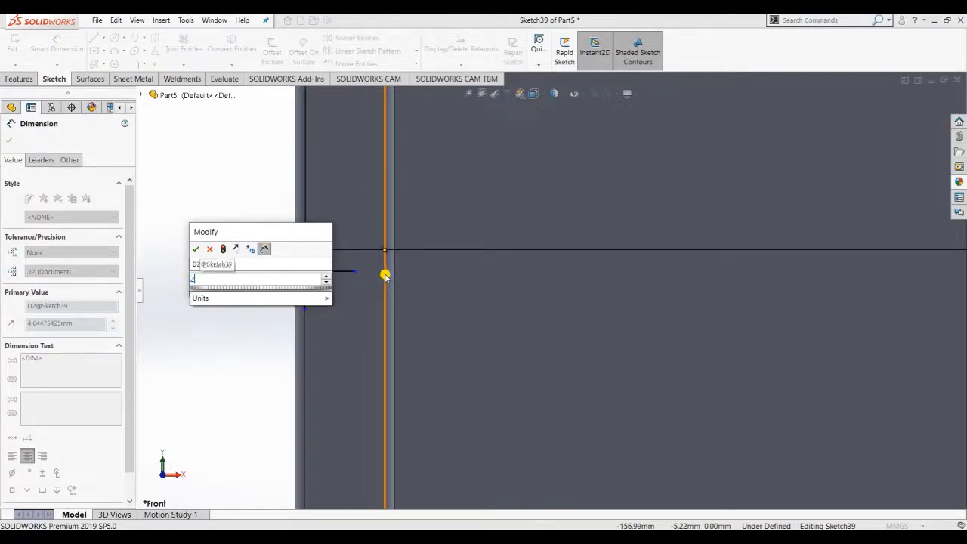
key("Return")
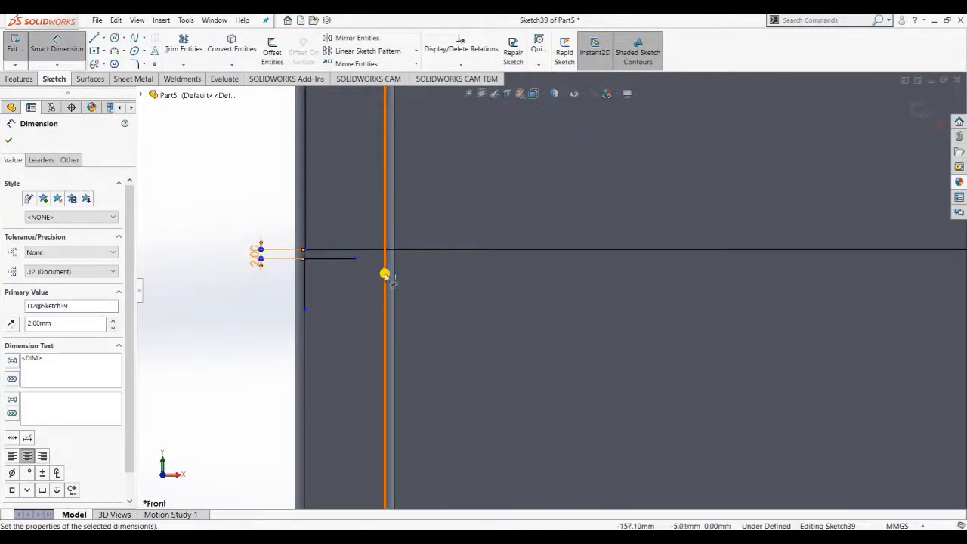
key("Escape")
key("Escape")
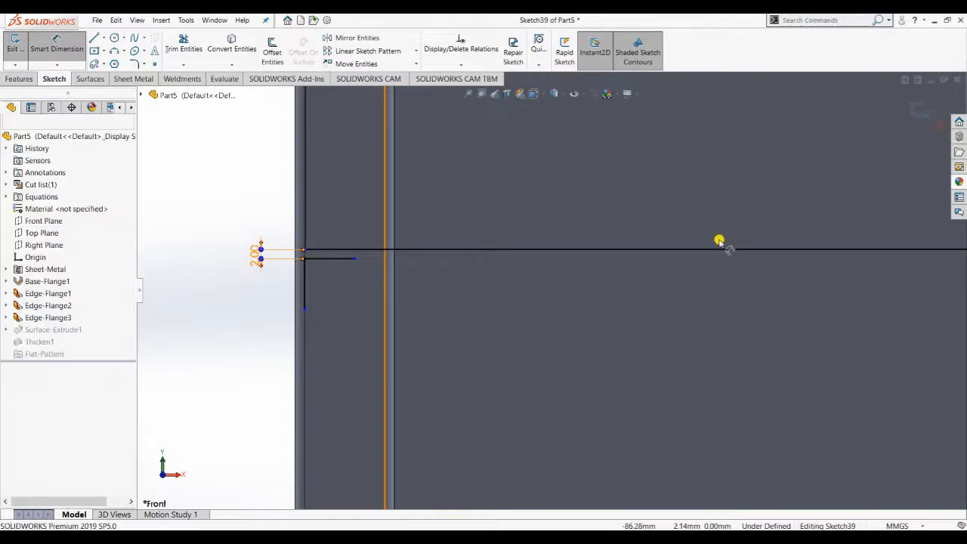
scroll(719, 239, "up", 5)
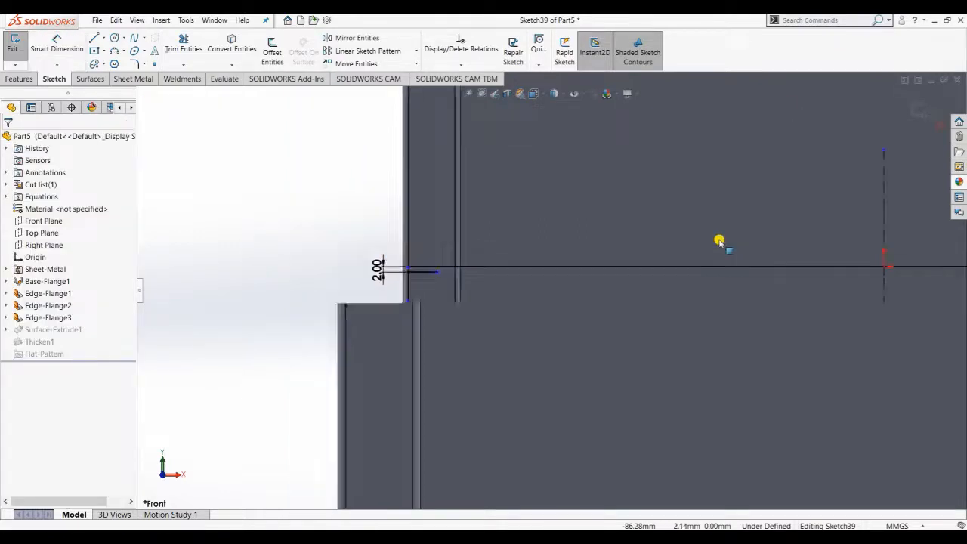
left_click(929, 117)
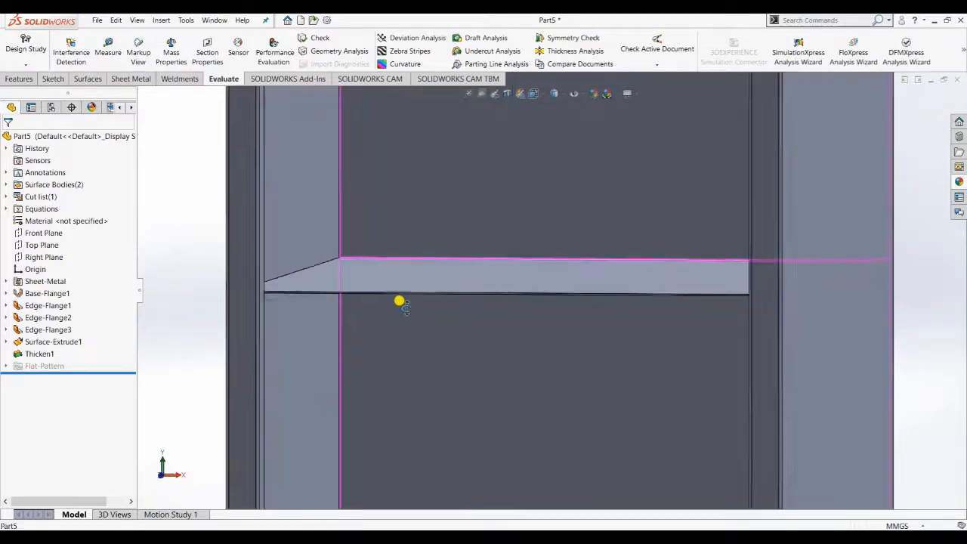
Thicken the left L-shaped side support surface by 1 mm on both sides, merging the result
middle_click_drag(399, 301, 403, 313)
scroll(404, 314, "up", 4)
middle_click_drag(432, 361, 430, 302)
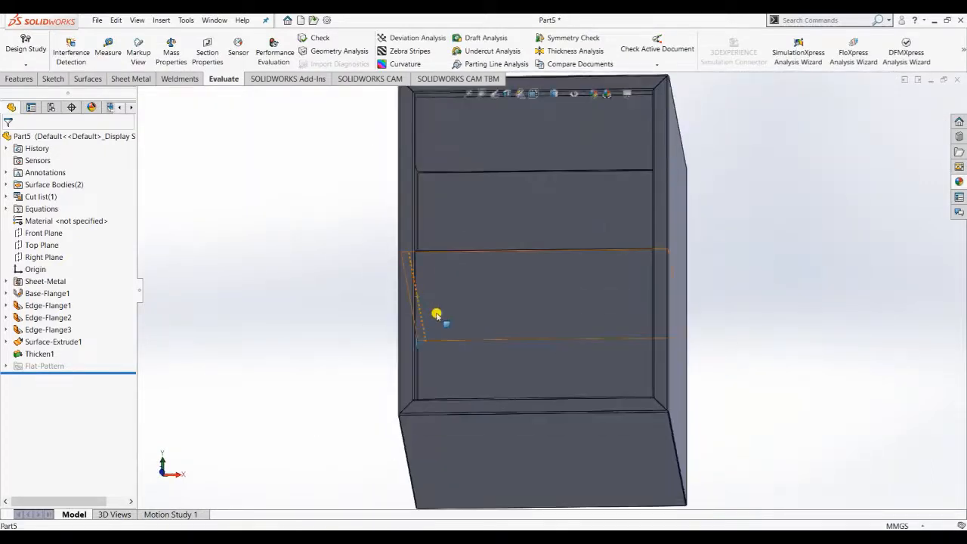
scroll(437, 314, "down", 6)
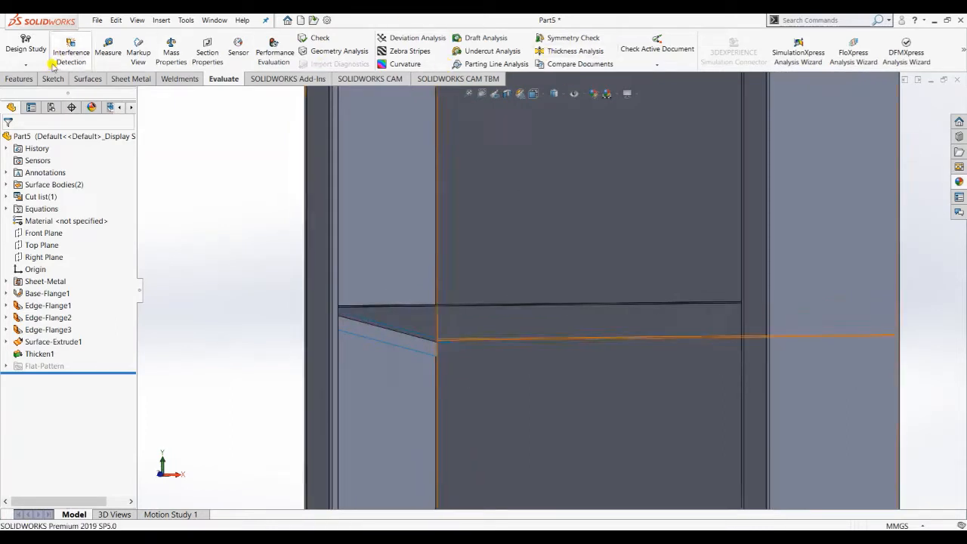
left_click(85, 79)
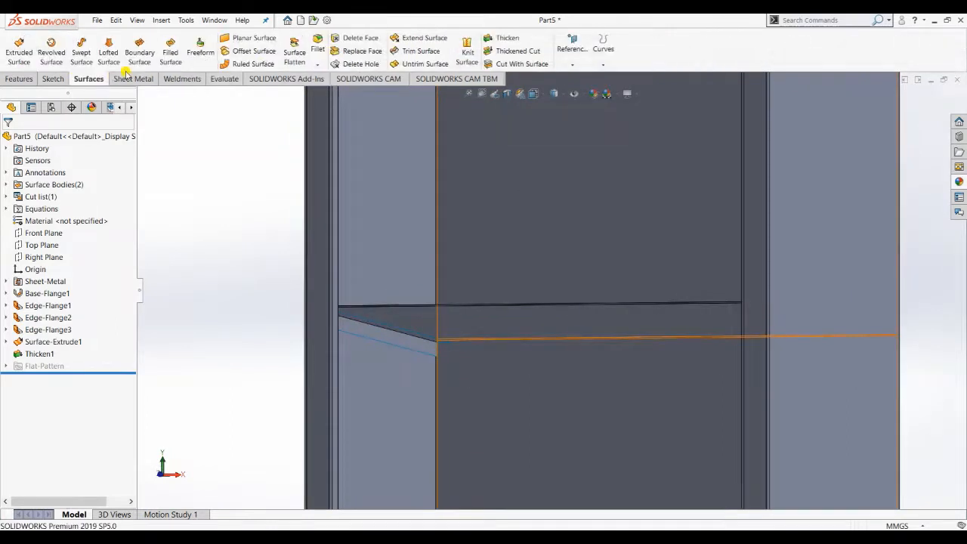
left_click(505, 37)
left_click(389, 337)
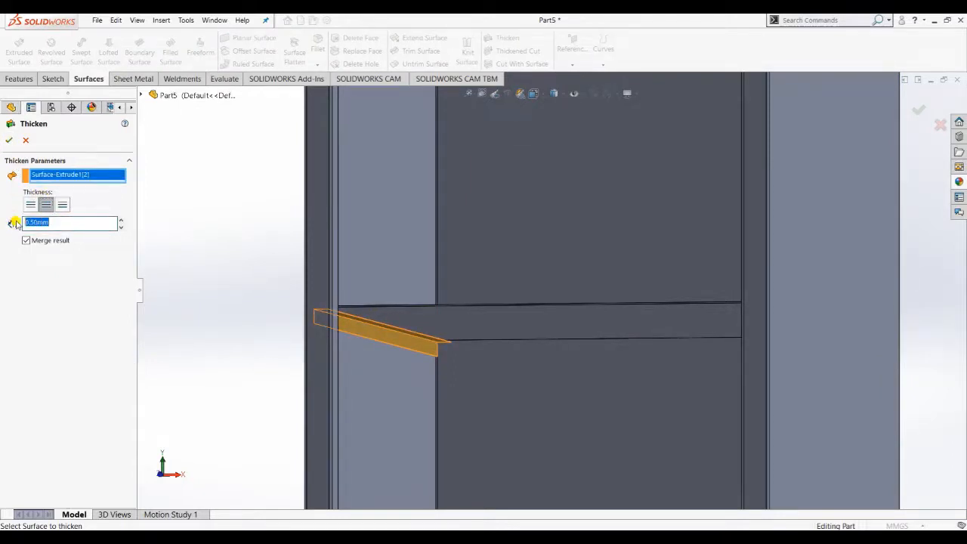
left_click(10, 141)
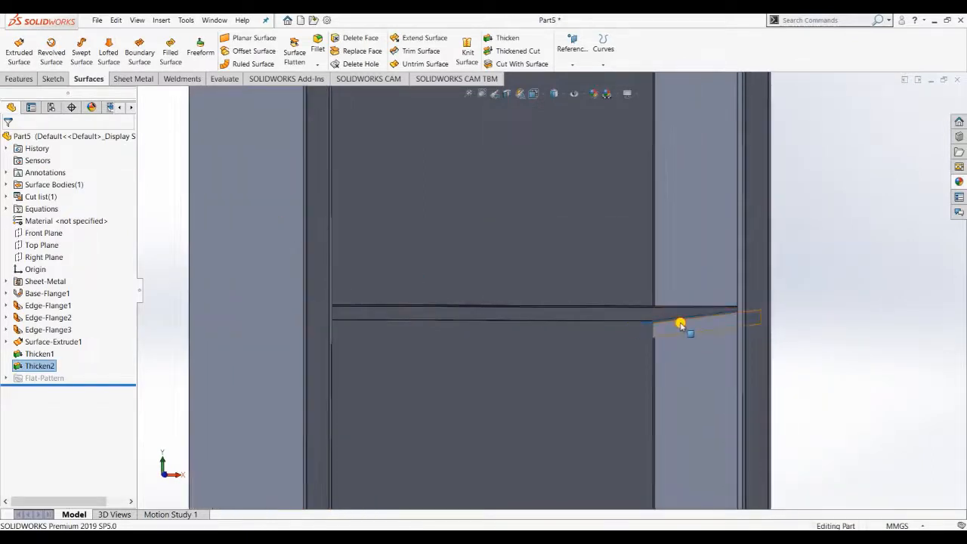
Thicken the right L-shaped side support surface by 1 mm on both sides with the result merged, and inspect the shelf
left_click(679, 324)
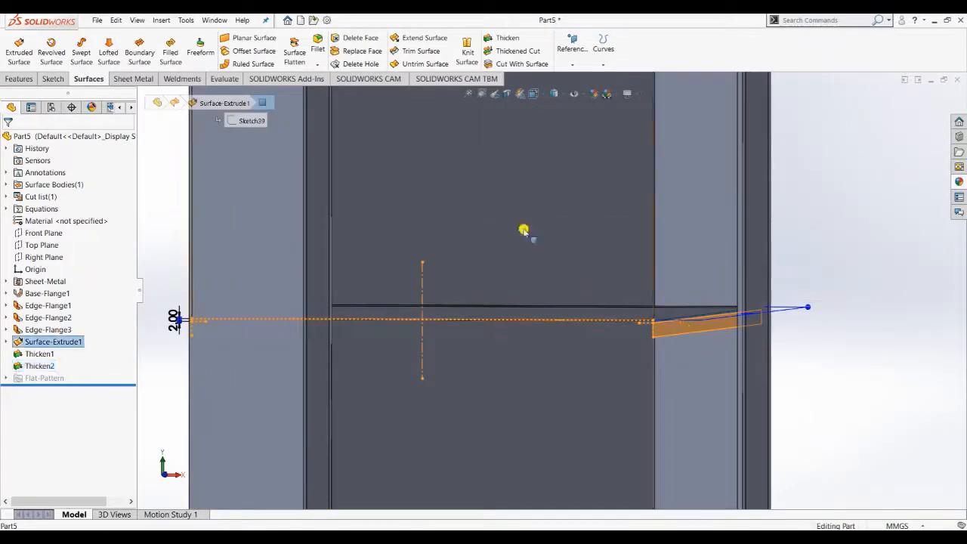
left_click(495, 38)
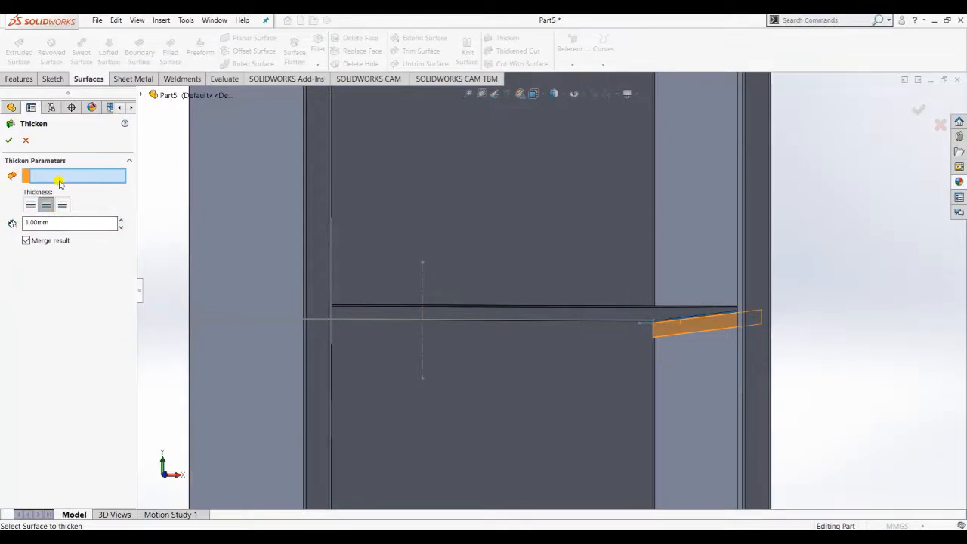
left_click(712, 323)
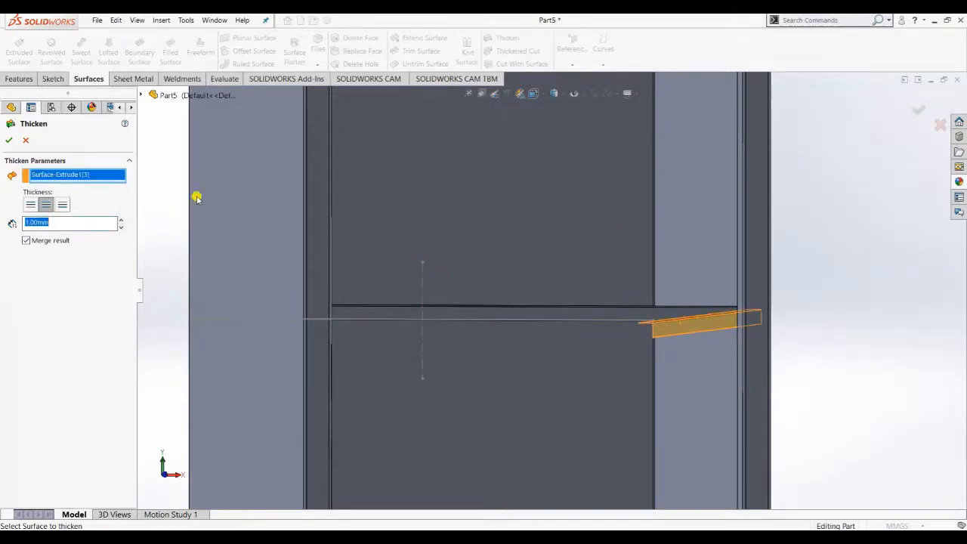
left_click(9, 140)
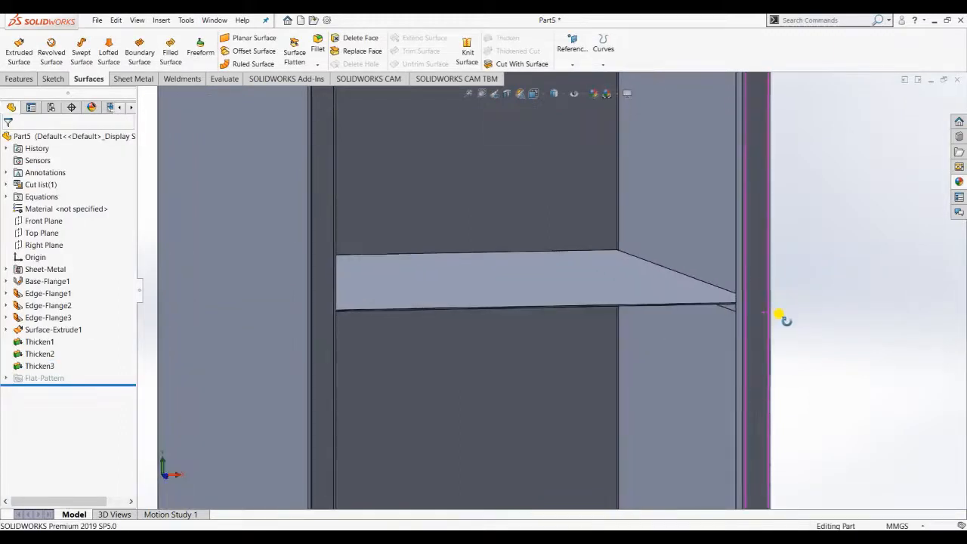
middle_click_drag(733, 307, 672, 321)
scroll(625, 316, "down", 3)
scroll(627, 326, "up", 1)
scroll(627, 327, "up", 5)
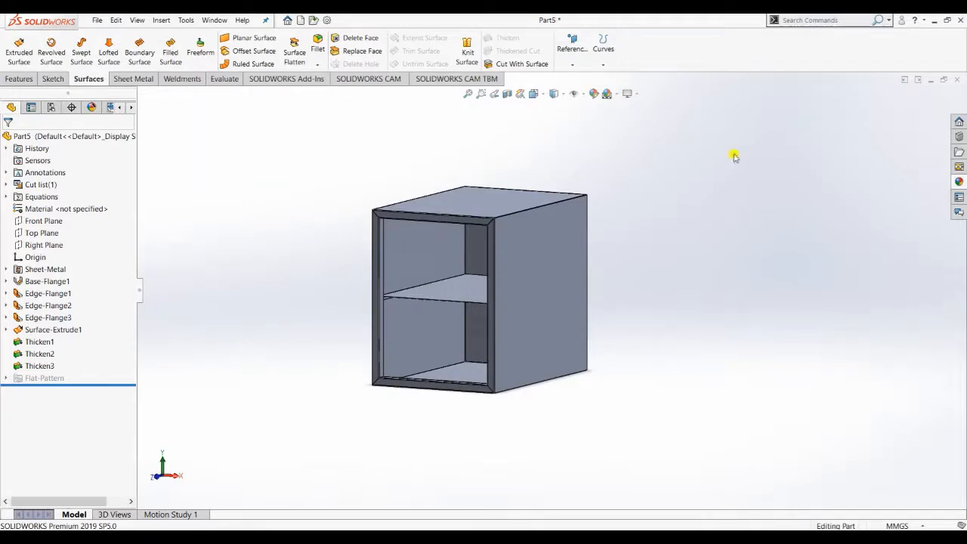
Start a sketch on the top front flange's return lip and draw a small circle near the lip's left end
middle_click_drag(723, 308, 736, 237)
scroll(461, 179, "down", 5)
scroll(427, 213, "down", 6)
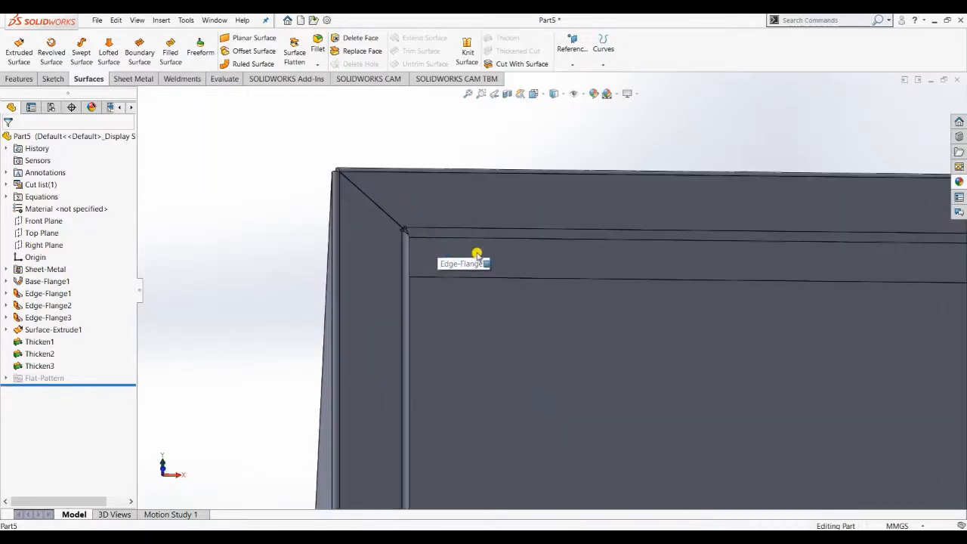
right_click(476, 254)
left_click(503, 237)
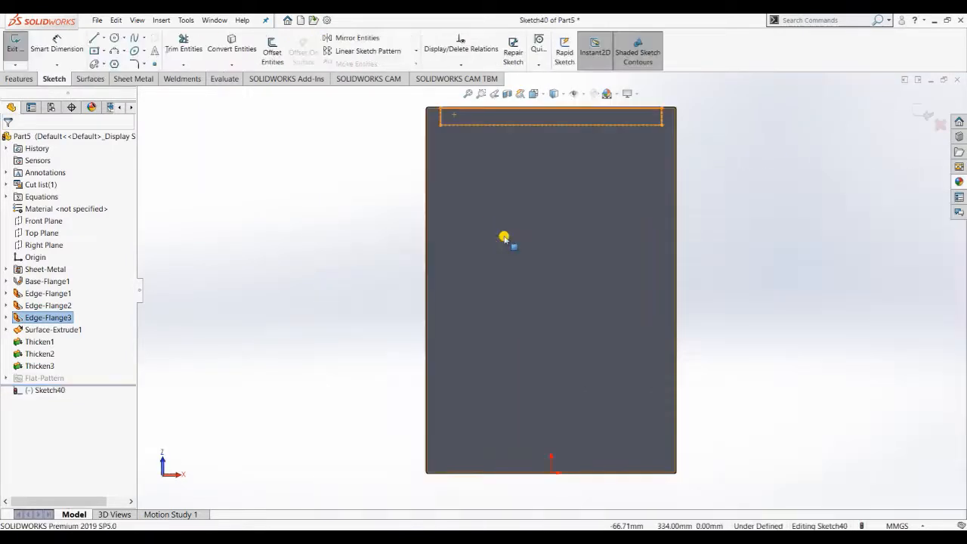
scroll(513, 195, "down", 5)
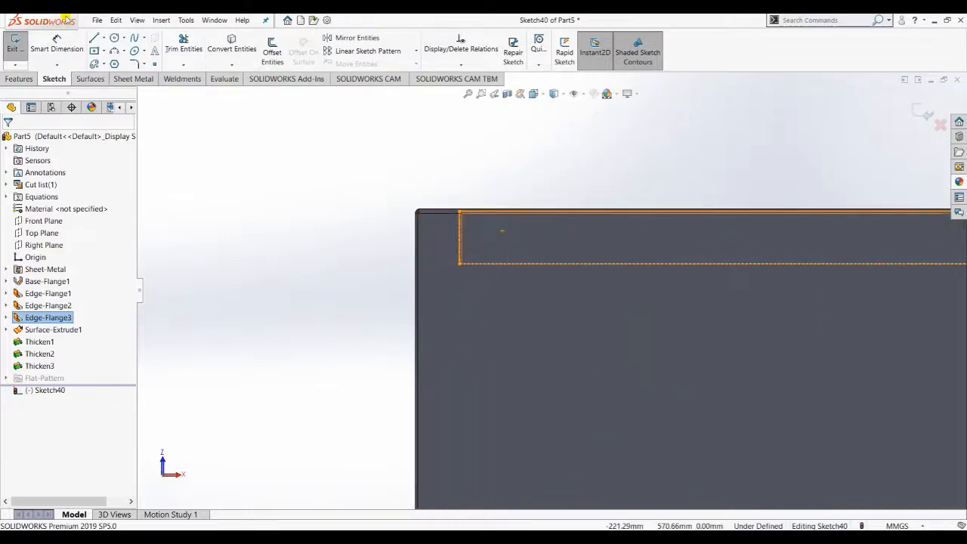
left_click(113, 39)
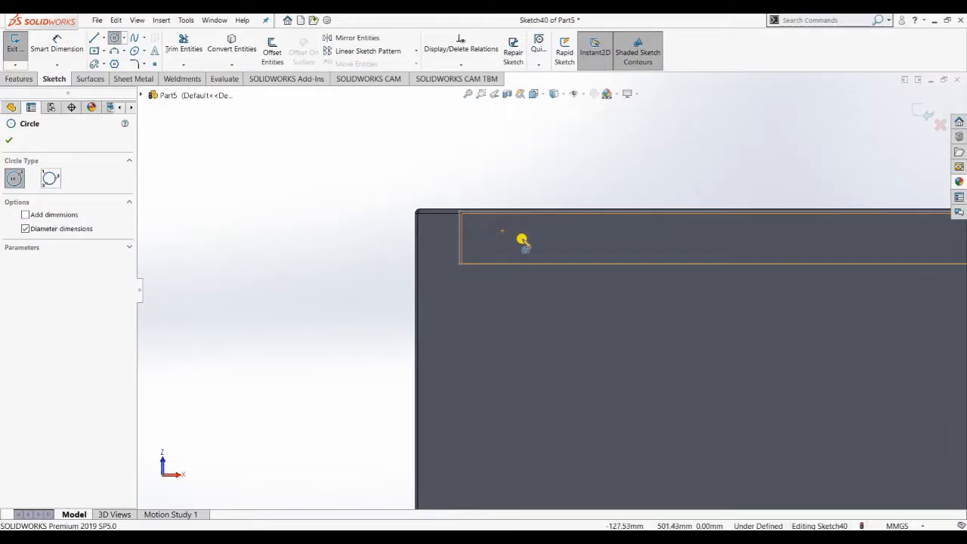
left_click(511, 240)
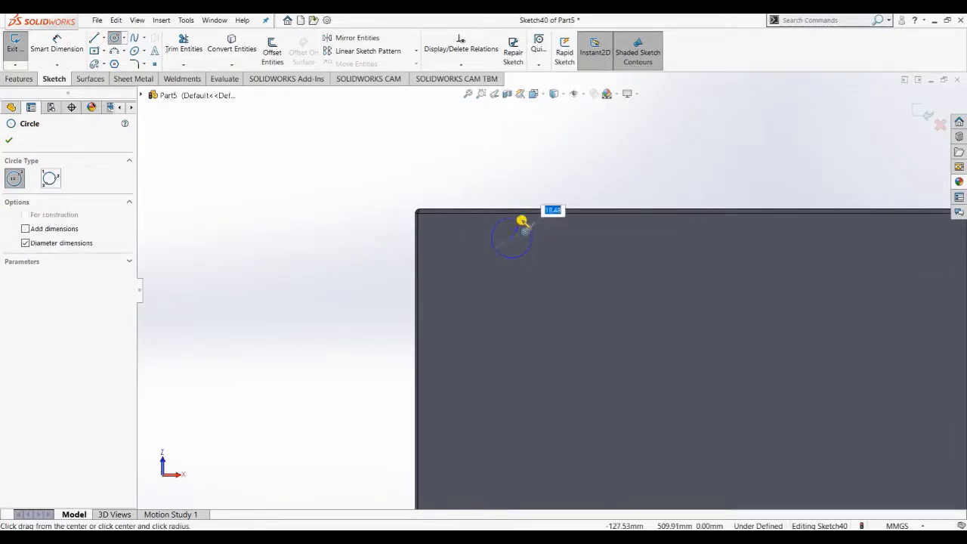
left_click(519, 228)
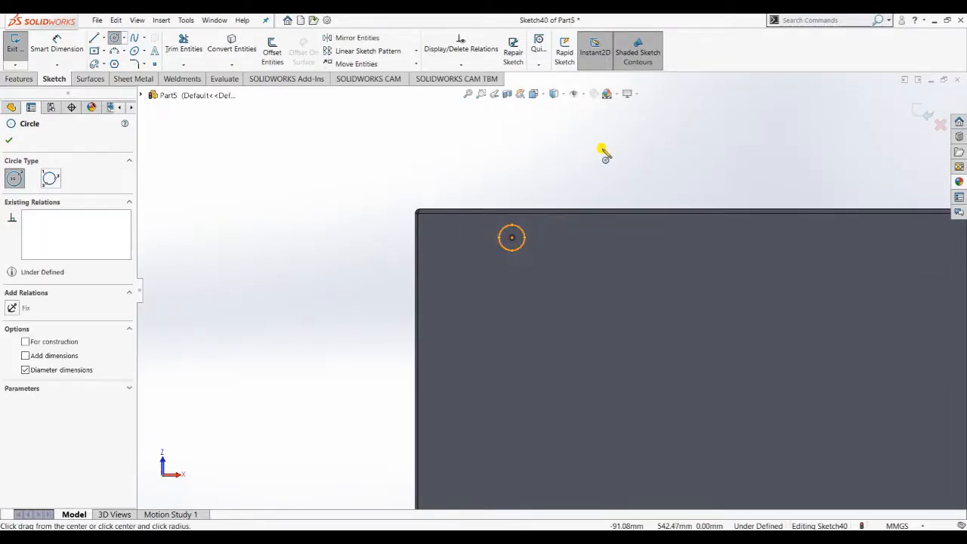
key("Escape")
Dimension the circle's centre 30 mm from the left end edge of the flange lip
scroll(598, 193, "up", 5)
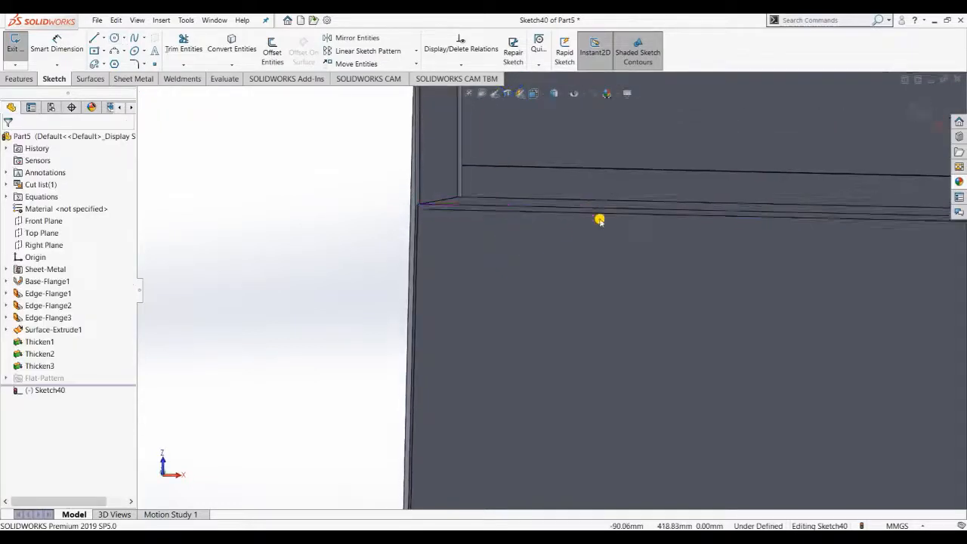
scroll(550, 210, "down", 4)
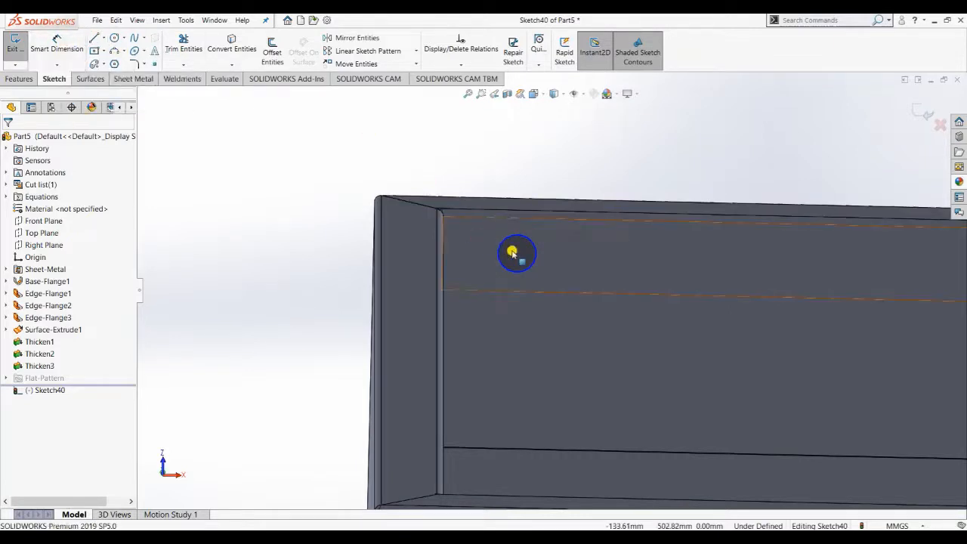
left_click(515, 254)
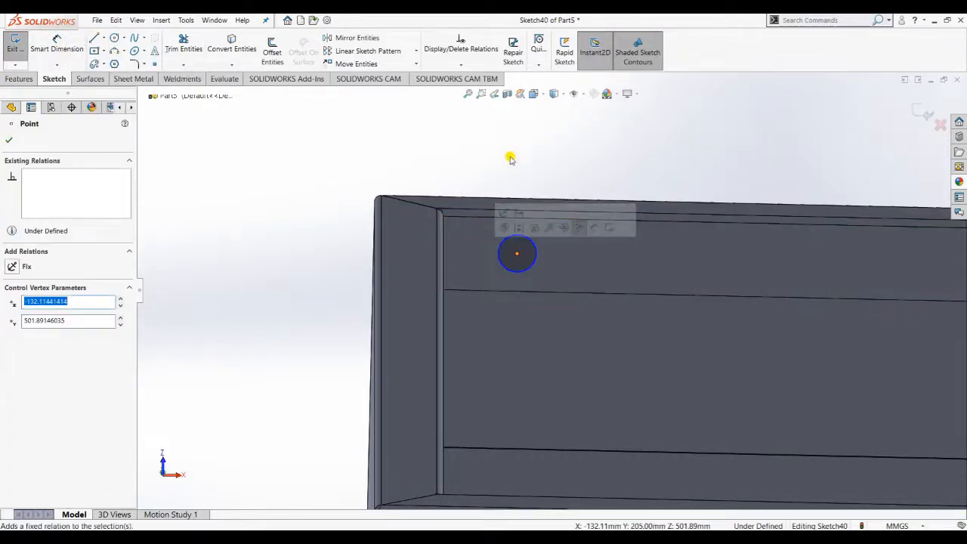
middle_click_drag(511, 156, 483, 166)
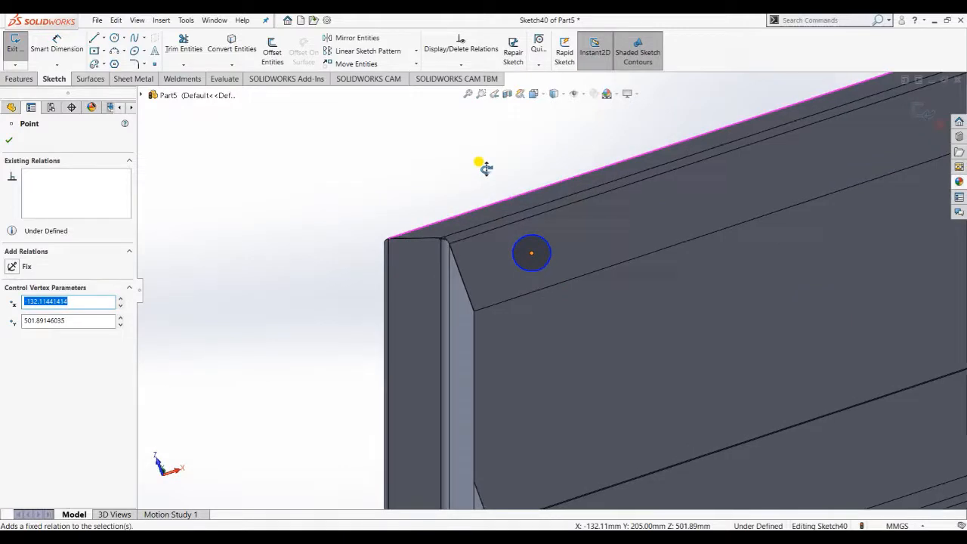
left_click(68, 53)
left_click(459, 283)
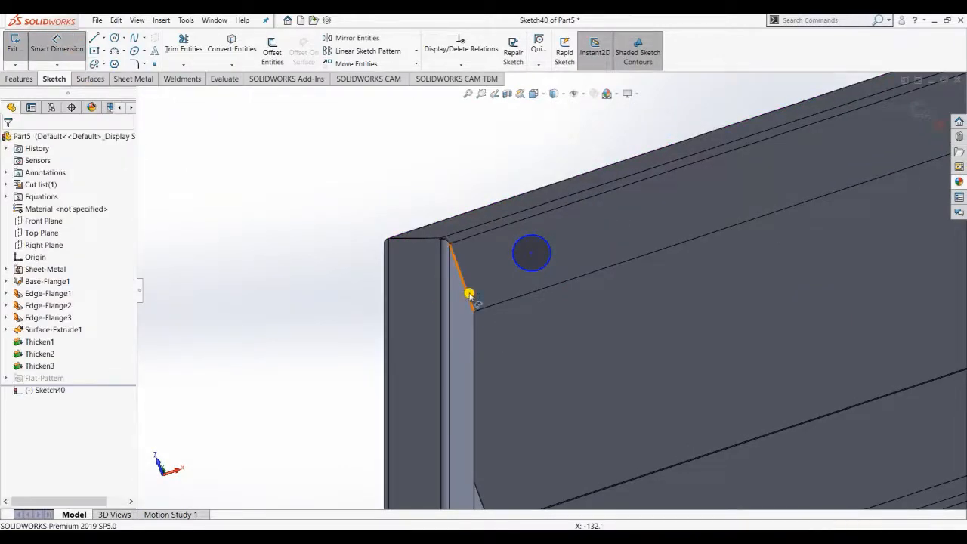
left_click(532, 254)
left_click(500, 270)
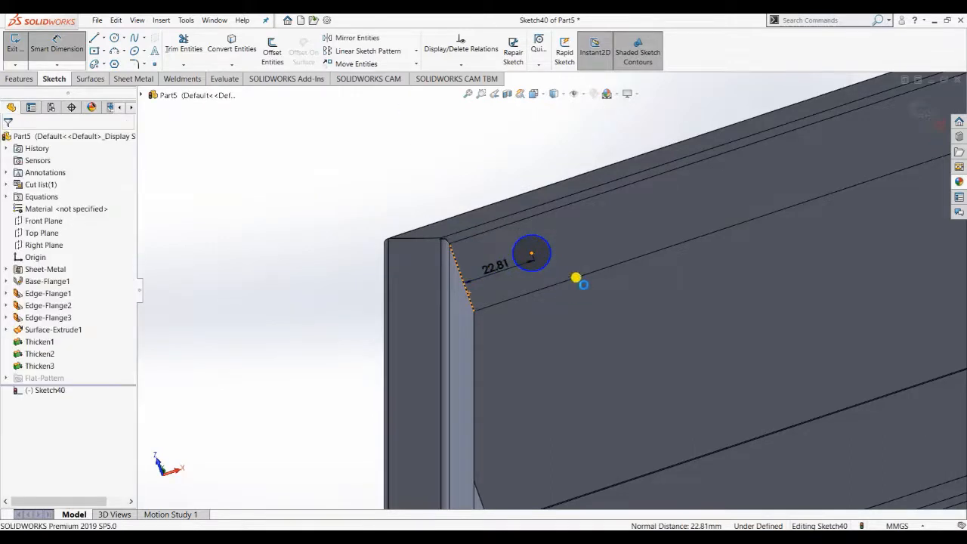
type("30")
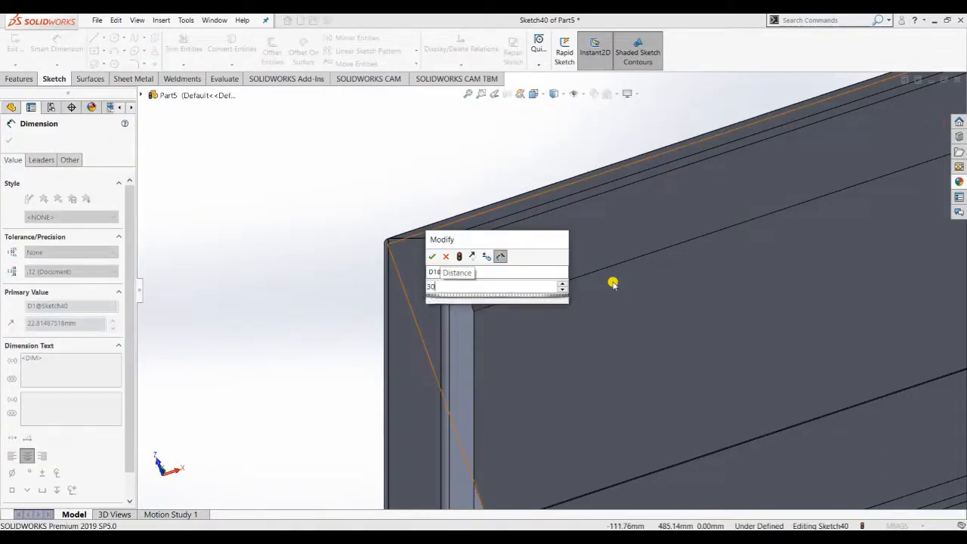
key("Return")
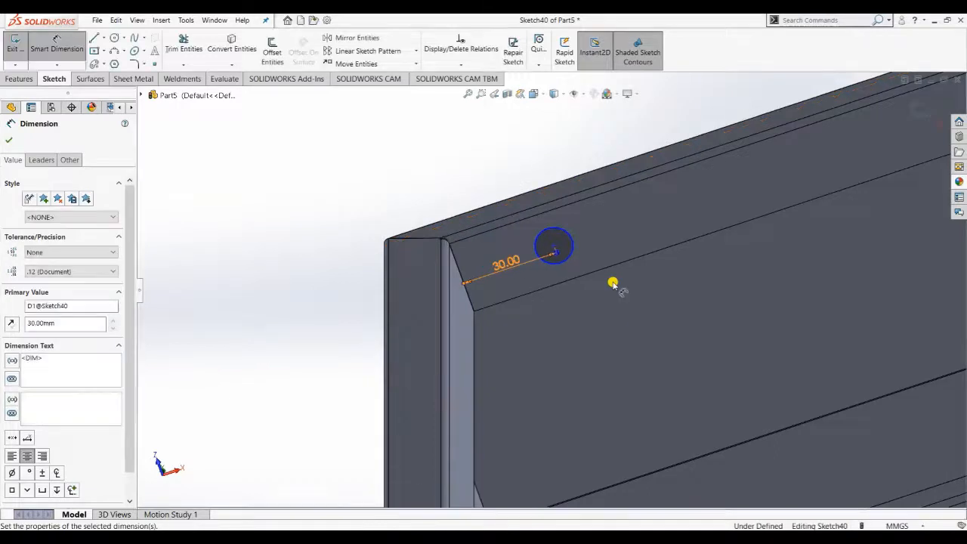
Dimension the circle's centre 10 mm from the lower long edge of the flange lip
left_click(555, 248)
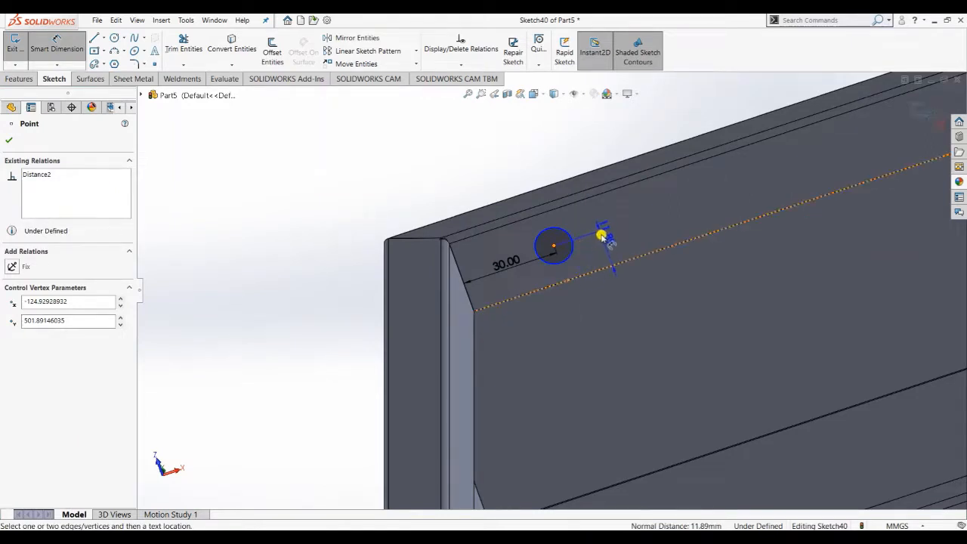
left_click(602, 240)
left_click(714, 225)
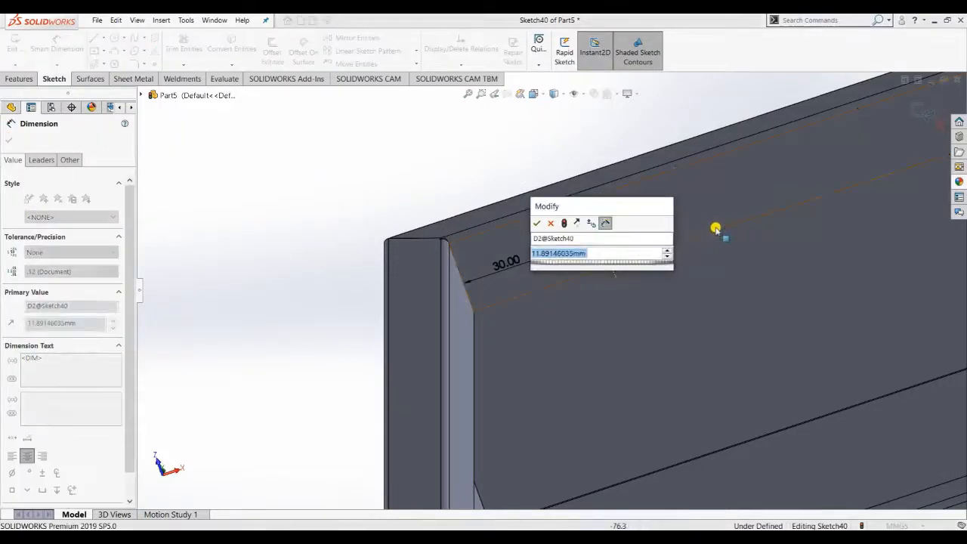
type("10")
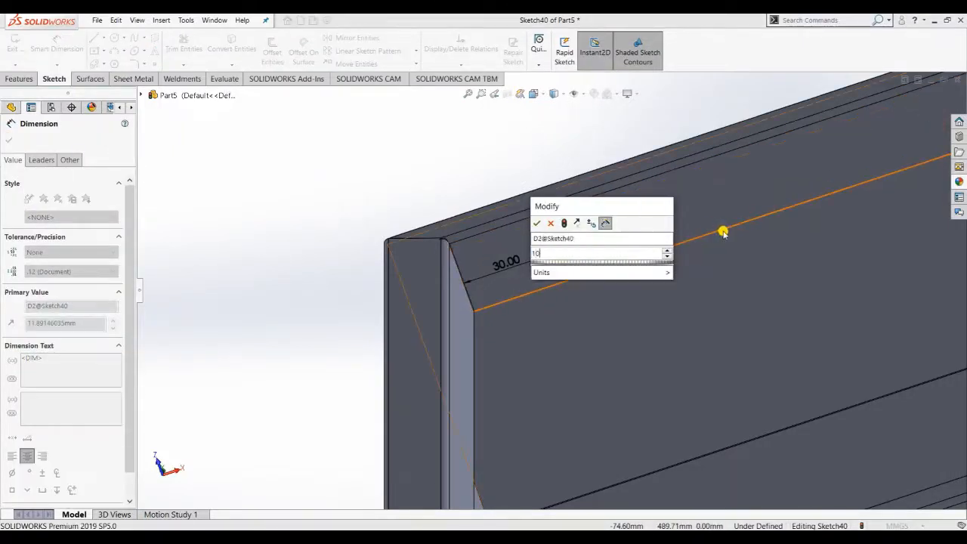
key("Return")
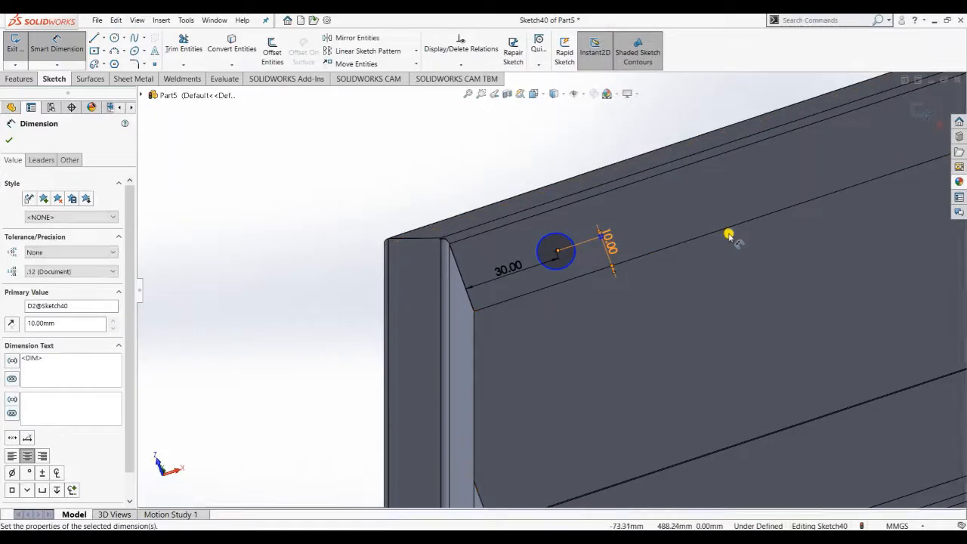
key("Escape")
key("Escape")
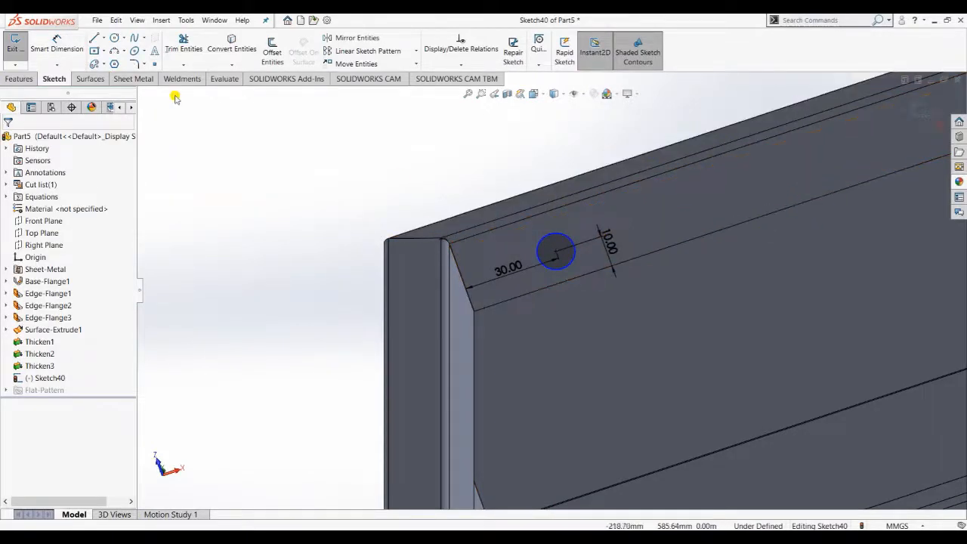
Measure the length of the flange lip's left end edge
left_click(73, 49)
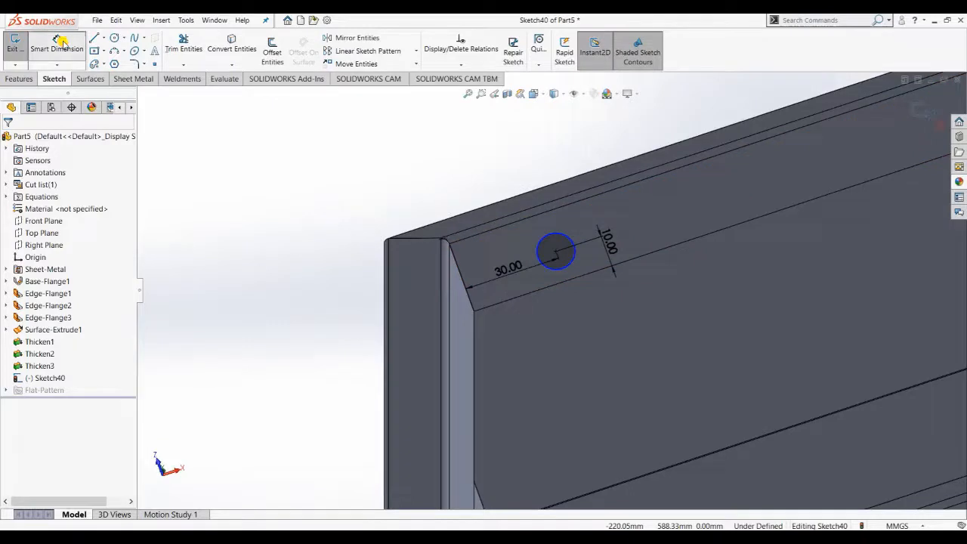
left_click(632, 186)
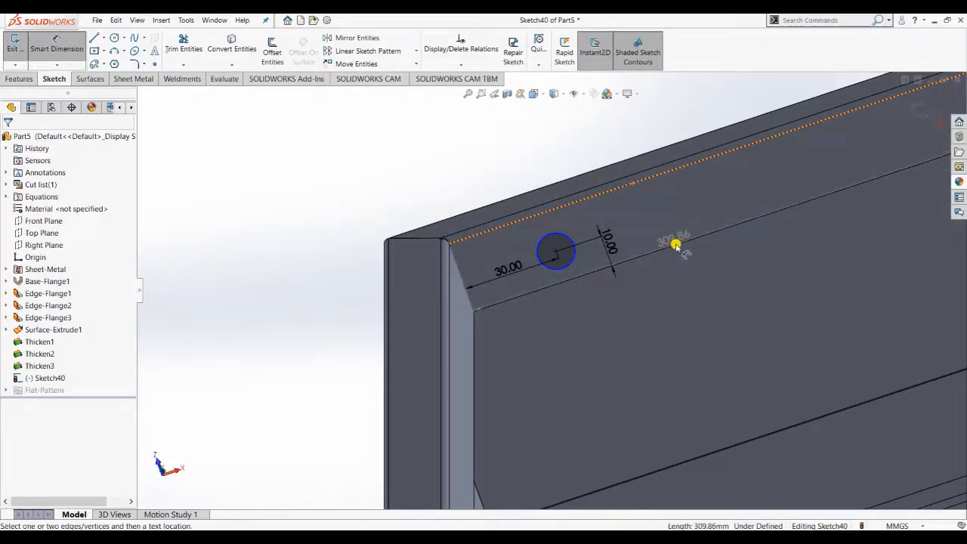
key("Escape")
key("Escape")
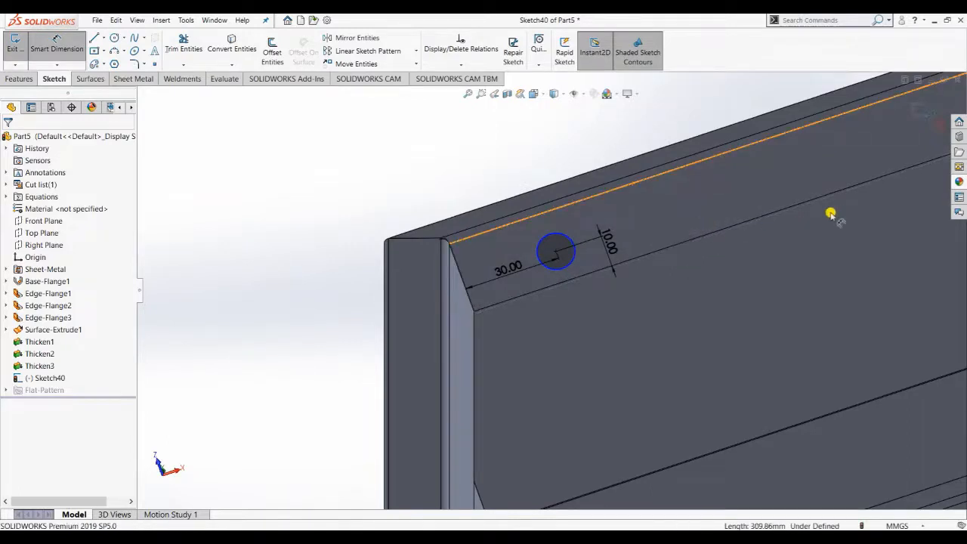
left_click(222, 79)
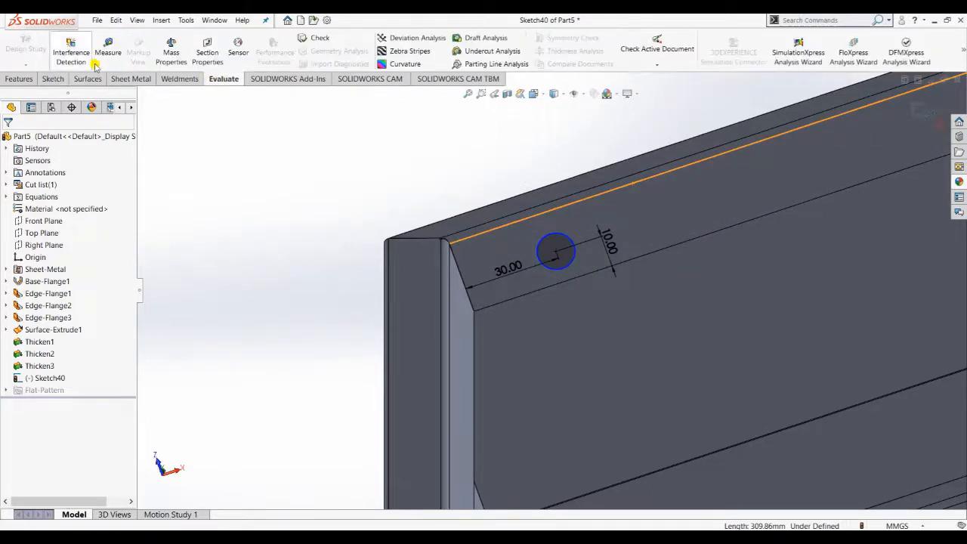
left_click(102, 47)
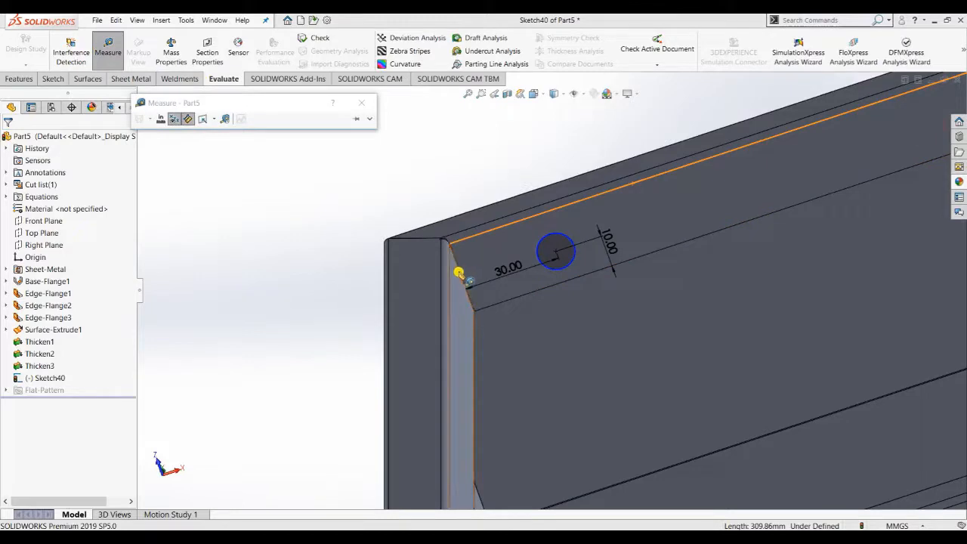
left_click(461, 273)
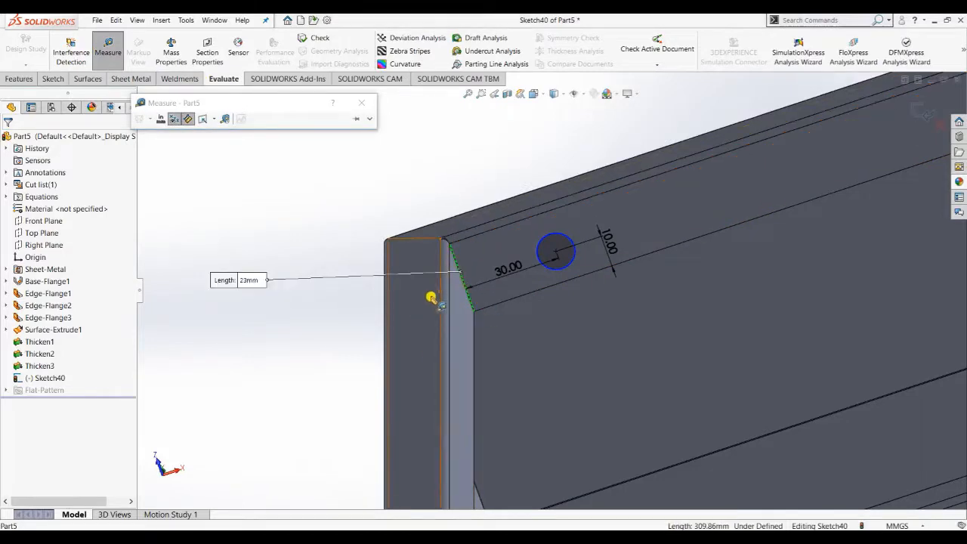
key("Escape")
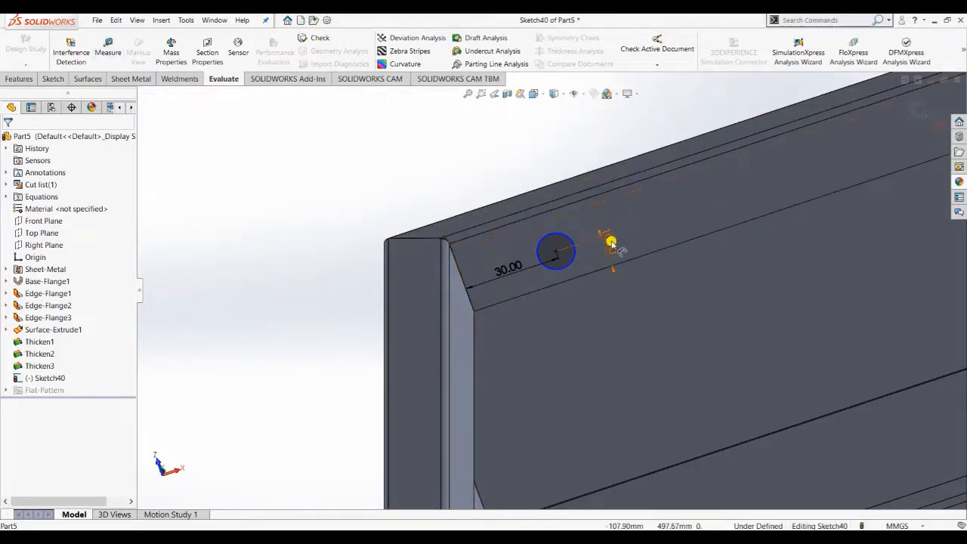
Set the distance between the circle's centre and the lip's long edge to 11.5 mm
double_click(611, 239)
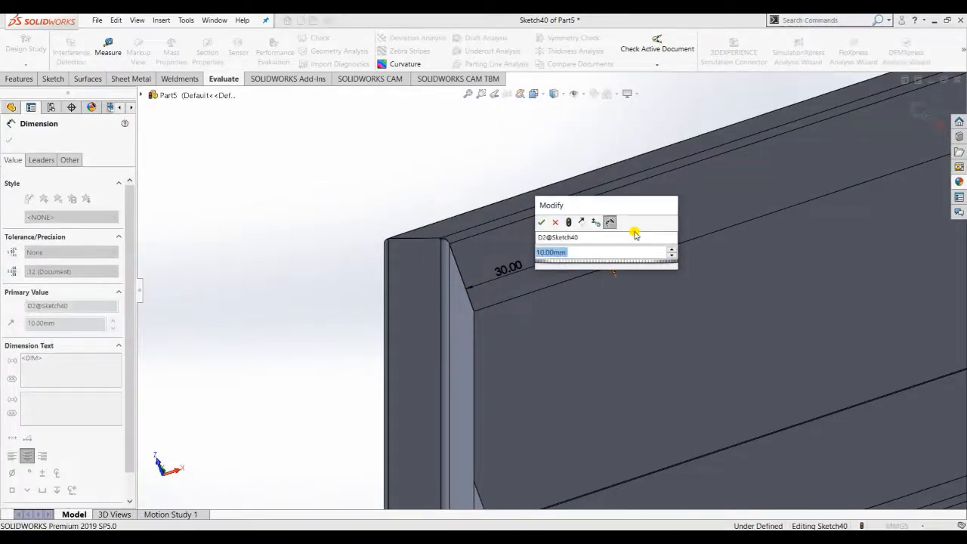
type("11")
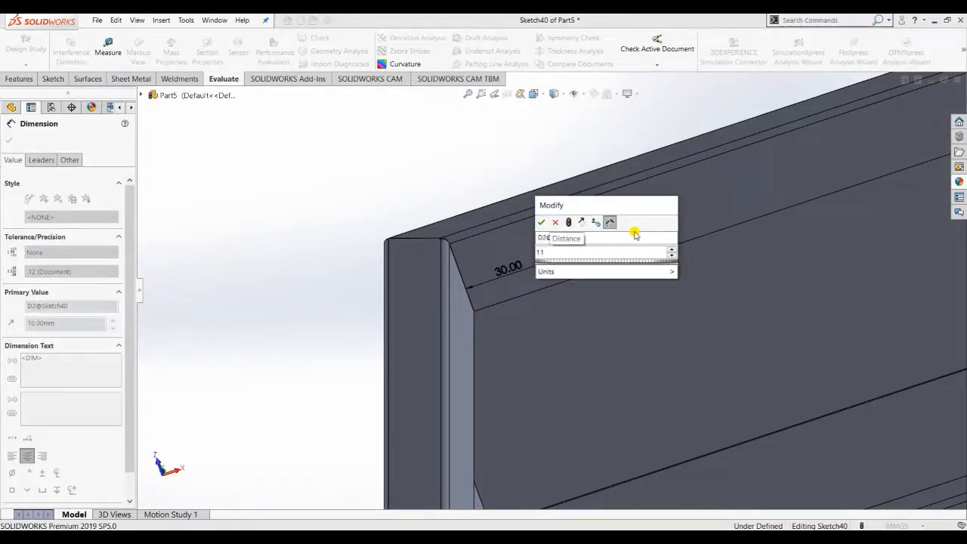
type(".5")
key("Return")
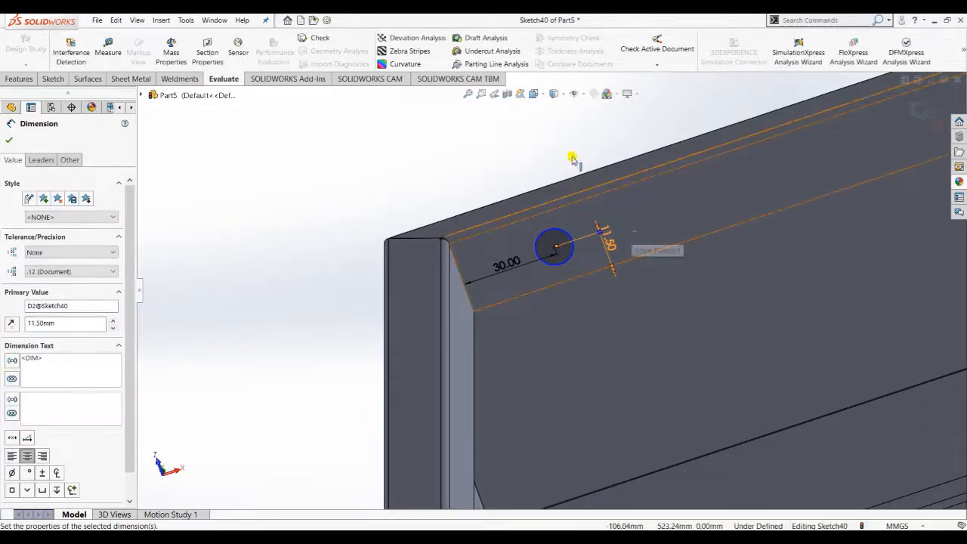
left_click(572, 157)
Dimension the circle on the flange lip to a diameter of 10 mm
left_click(53, 78)
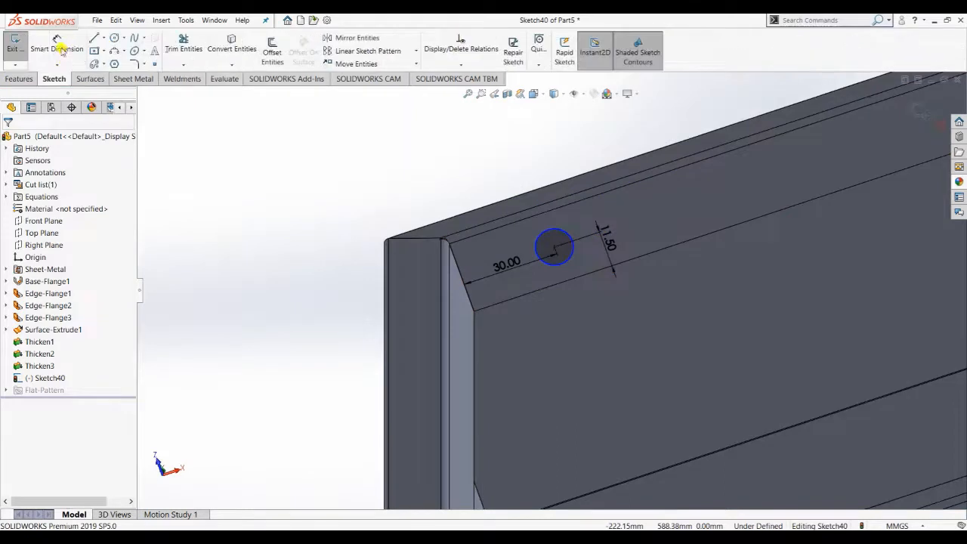
left_click(65, 45)
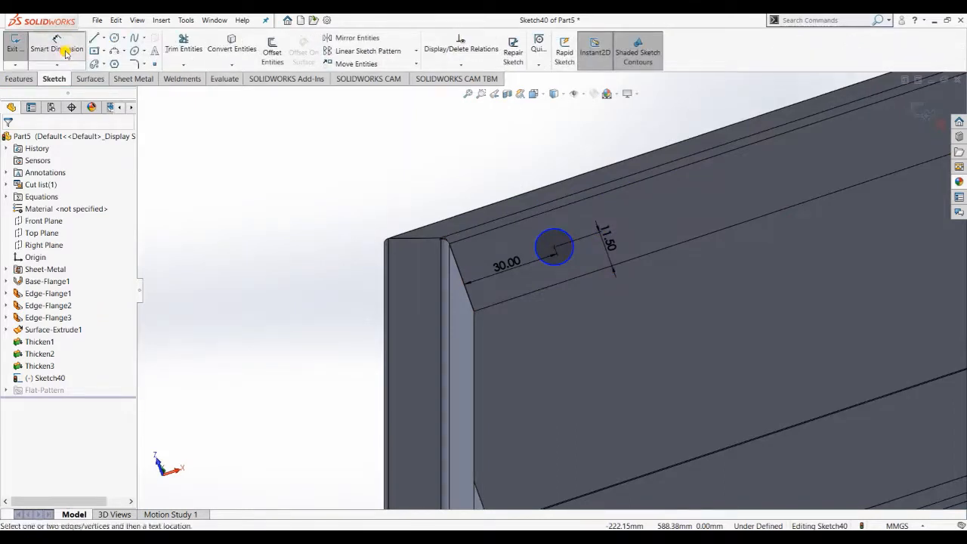
left_click(555, 231)
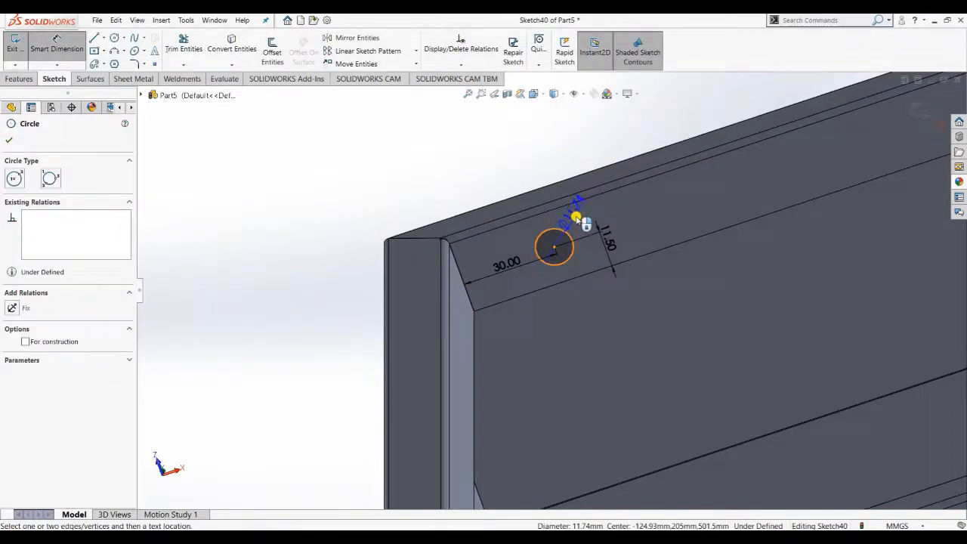
left_click(576, 218)
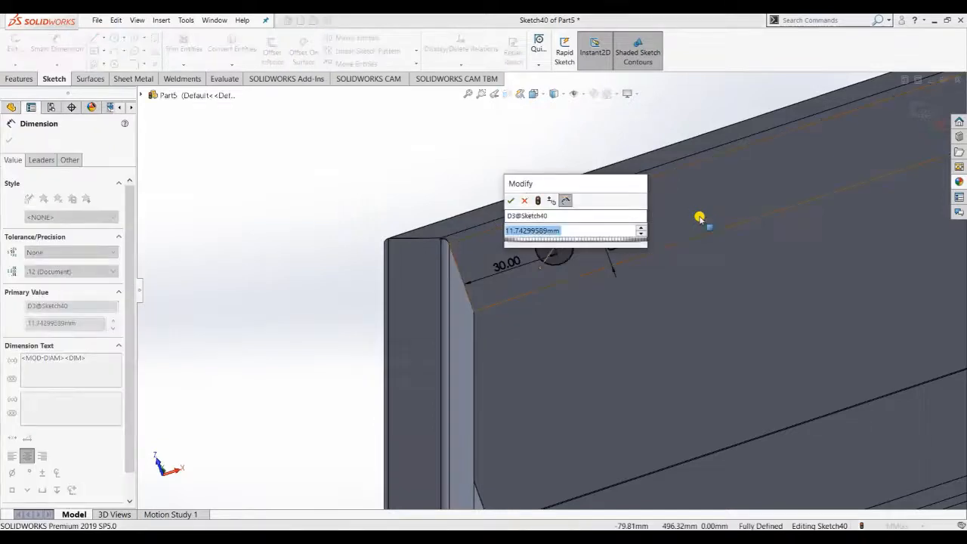
type("10")
key("Return")
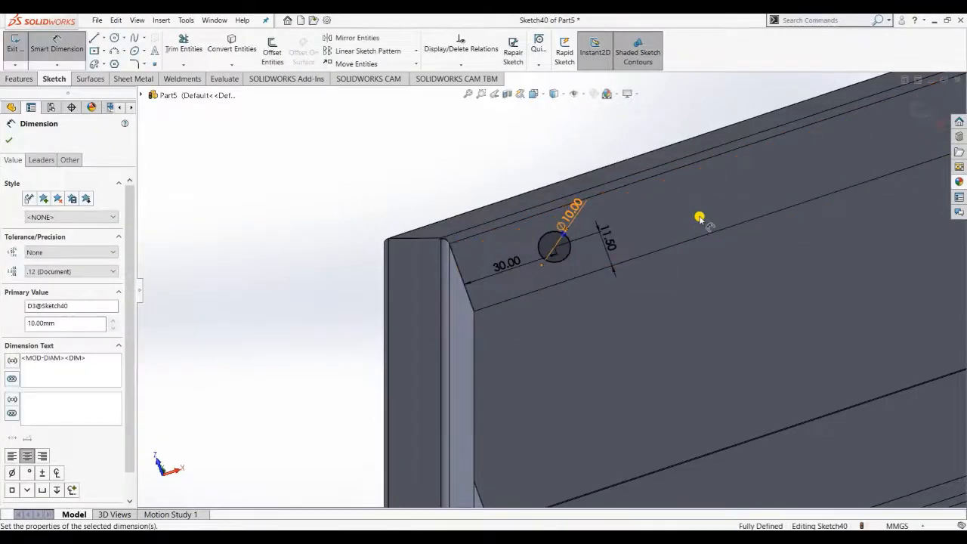
key("Escape")
Cut the circle through the top front flange's lip as an Extruded Cut with the Up To Next end condition
scroll(650, 234, "up", 5)
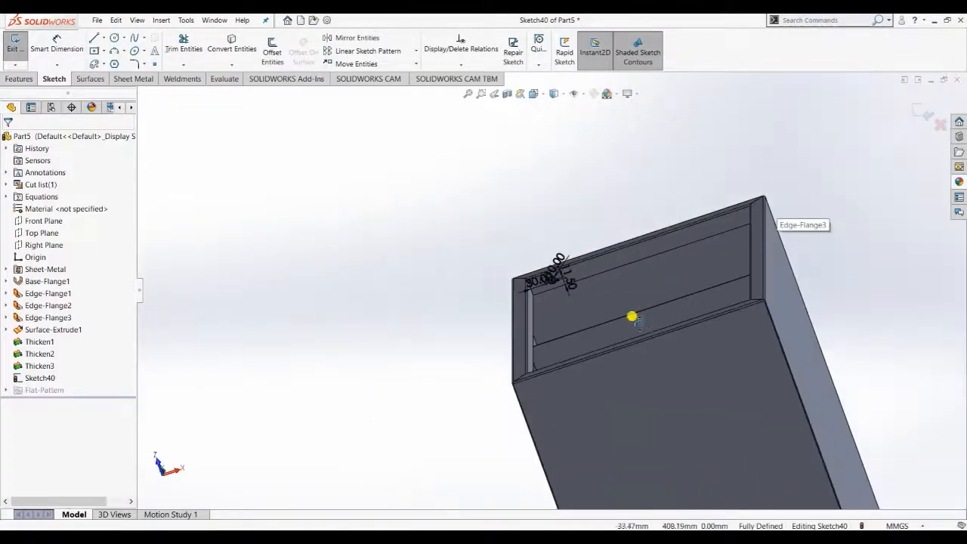
middle_click_drag(632, 317, 675, 442)
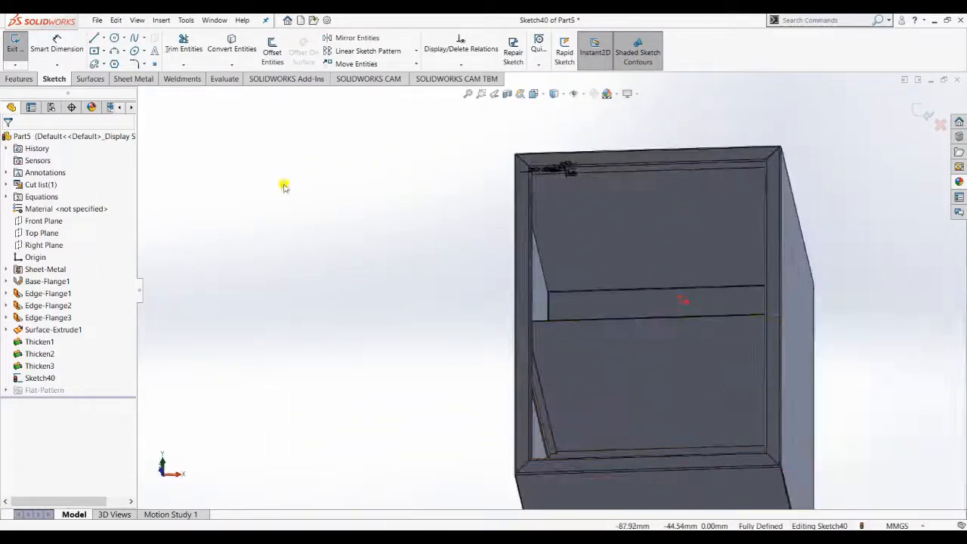
left_click(18, 80)
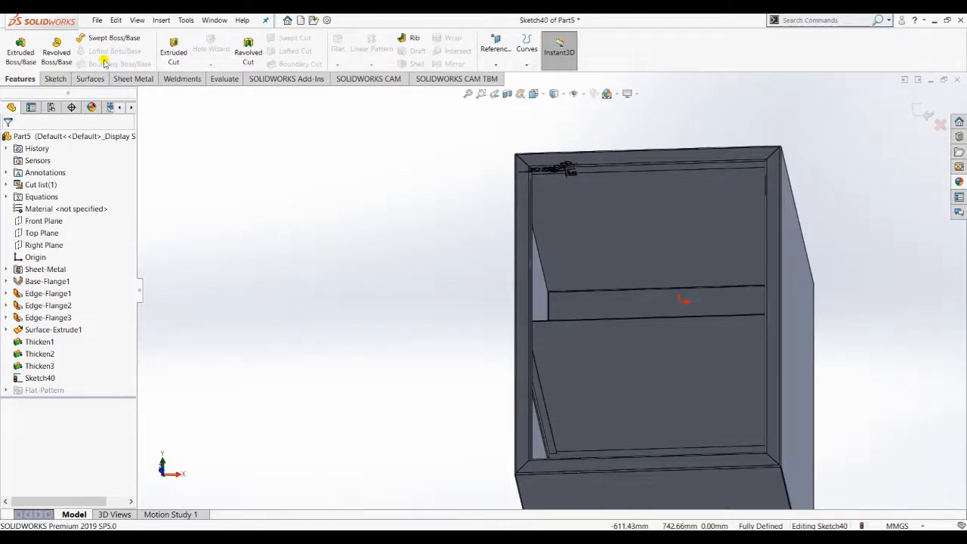
left_click(174, 57)
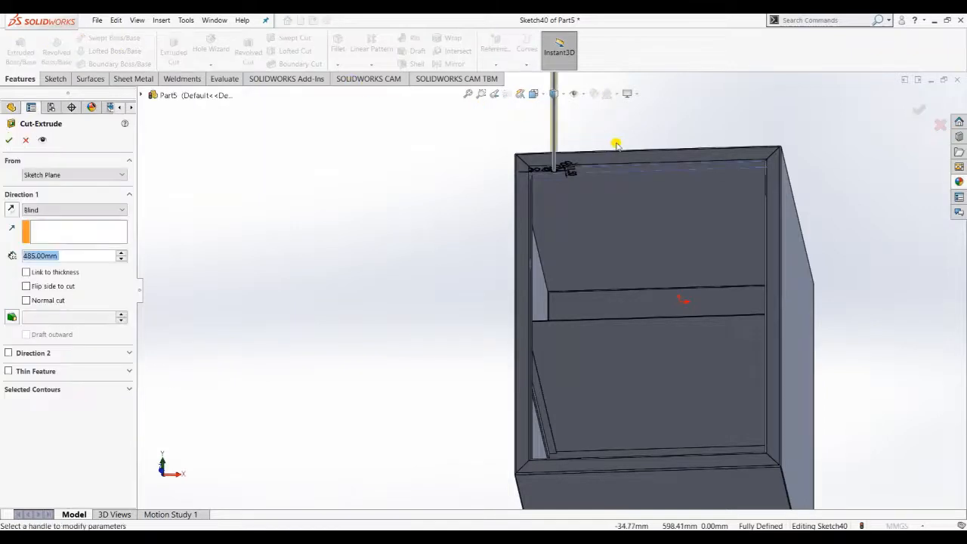
left_click(65, 197)
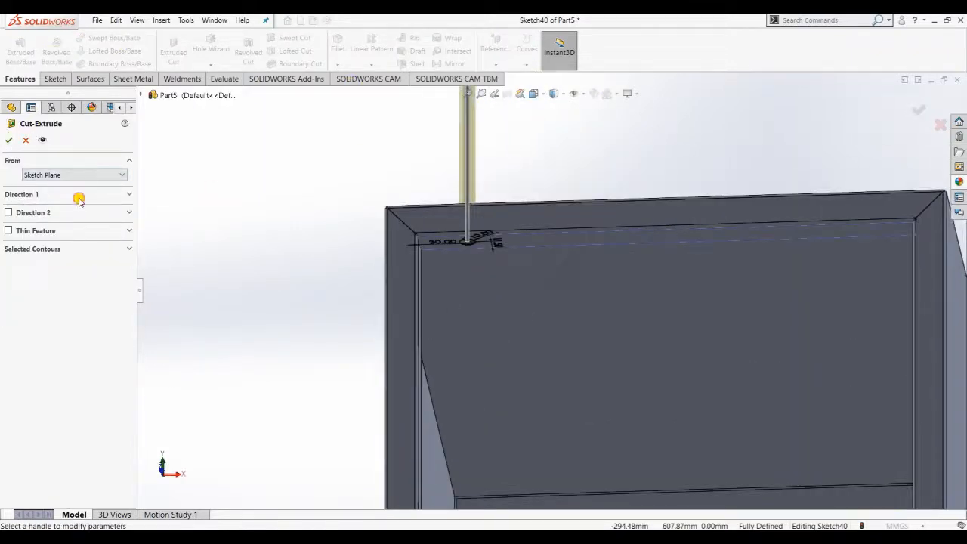
left_click(79, 196)
left_click(83, 211)
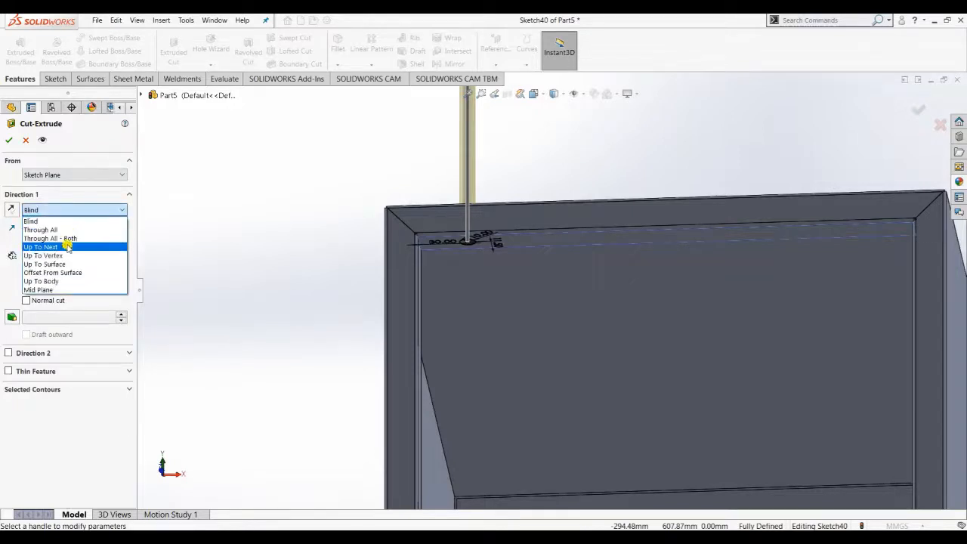
left_click(65, 246)
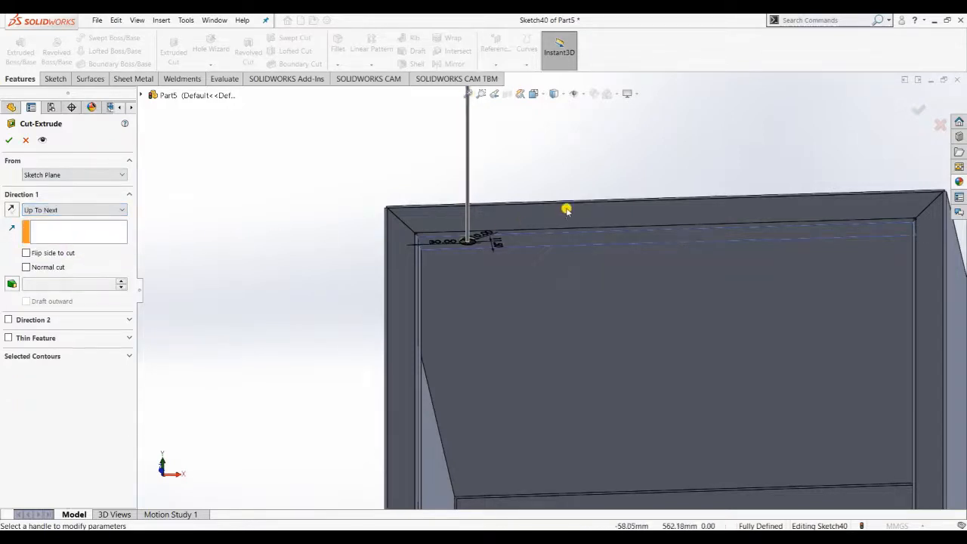
middle_click_drag(559, 182, 527, 216)
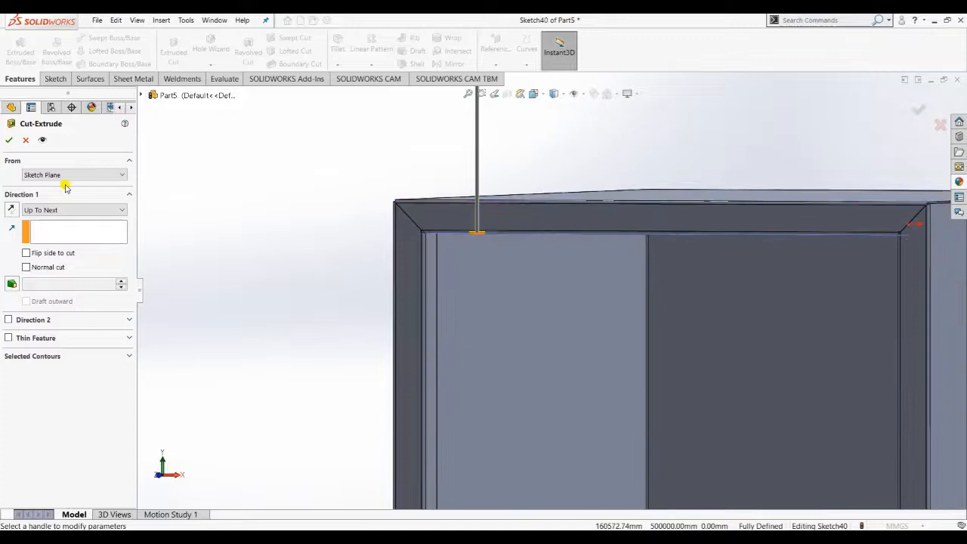
left_click(10, 142)
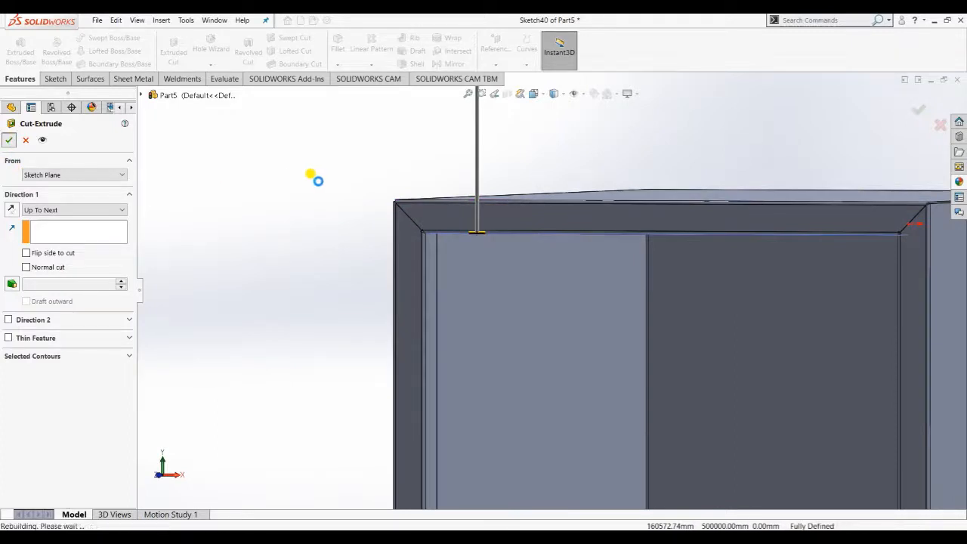
left_click(538, 159)
Create a reference plane midway between the box's outer top face and outer bottom face
middle_click_drag(537, 190, 565, 153)
scroll(617, 219, "up", 5)
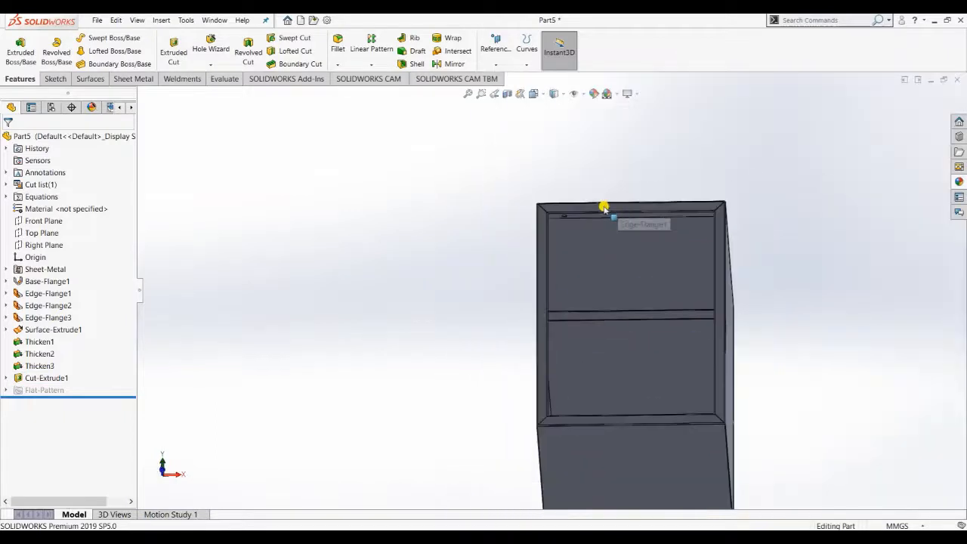
scroll(597, 215, "down", 7)
scroll(550, 263, "up", 6)
scroll(551, 263, "up", 3)
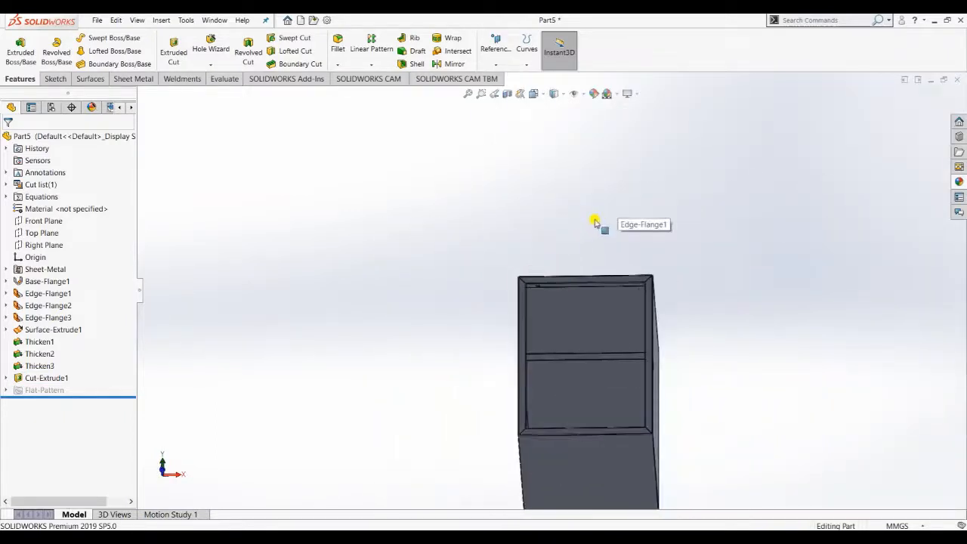
middle_click_drag(597, 218, 569, 208)
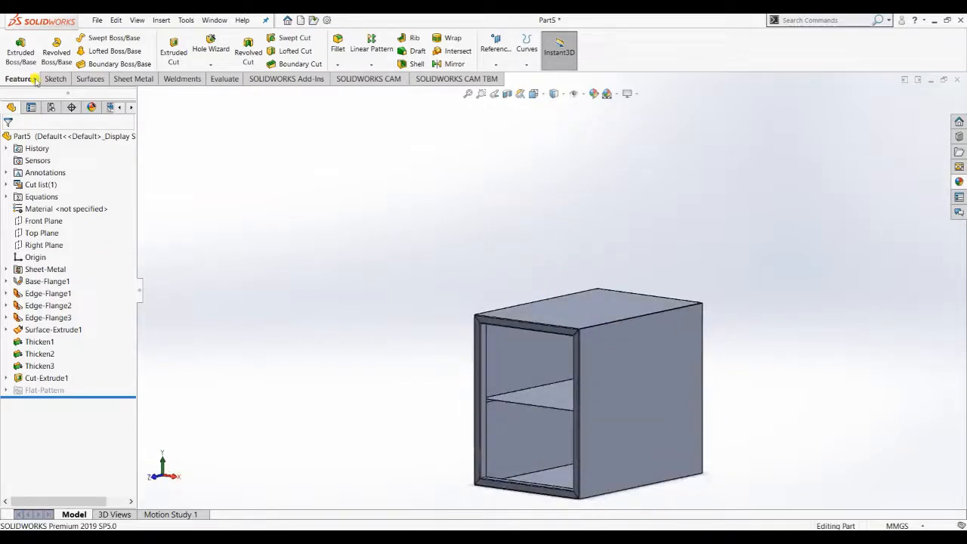
left_click(496, 53)
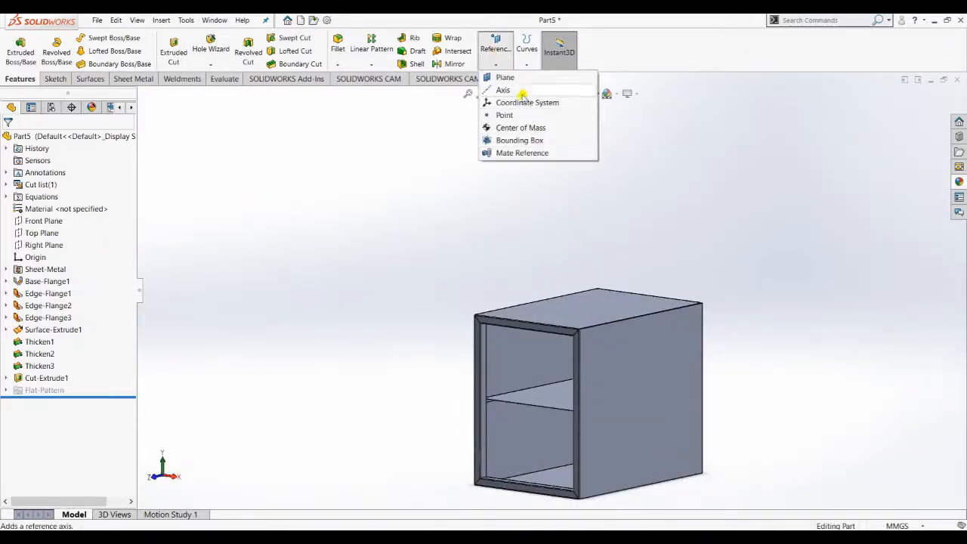
left_click(524, 80)
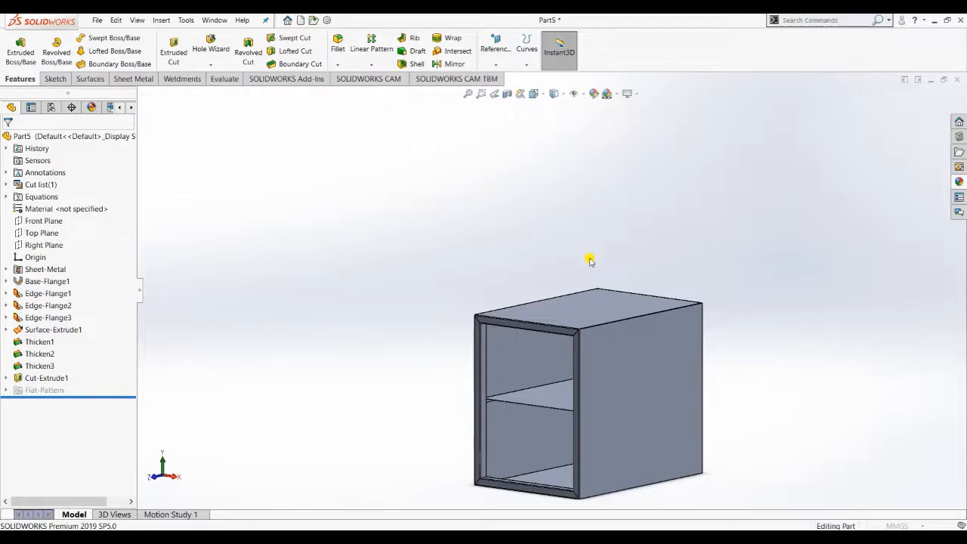
left_click(587, 313)
scroll(643, 435, "up", 3)
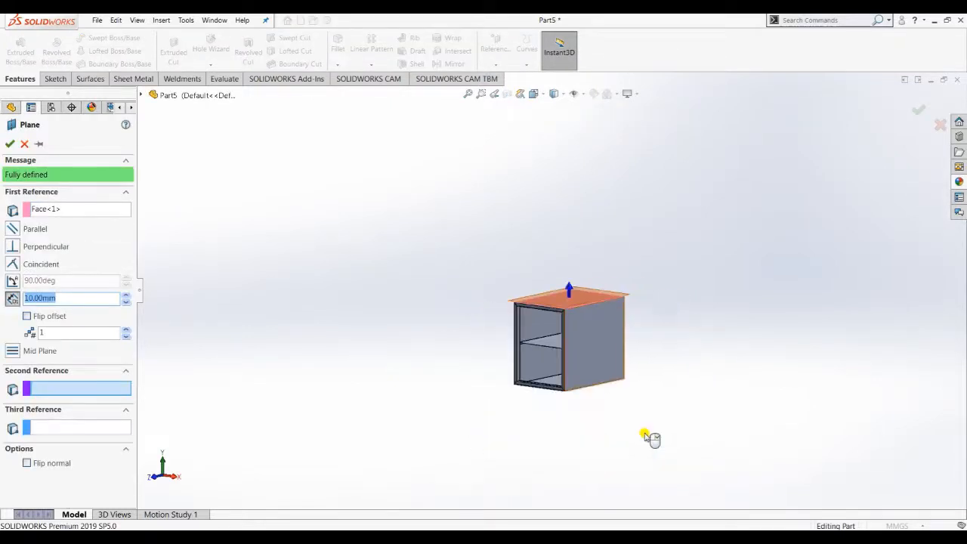
middle_click_drag(644, 436, 562, 384)
left_click(578, 395)
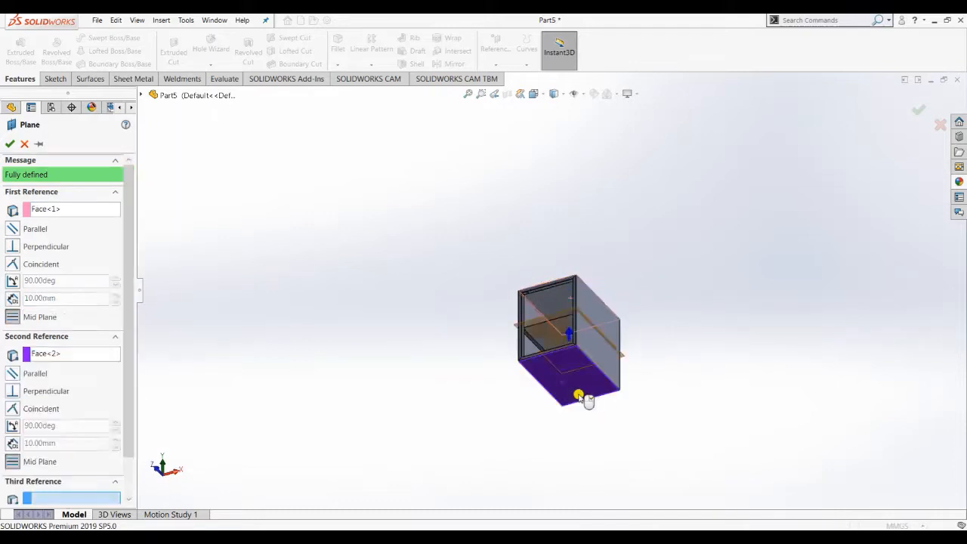
left_click(11, 144)
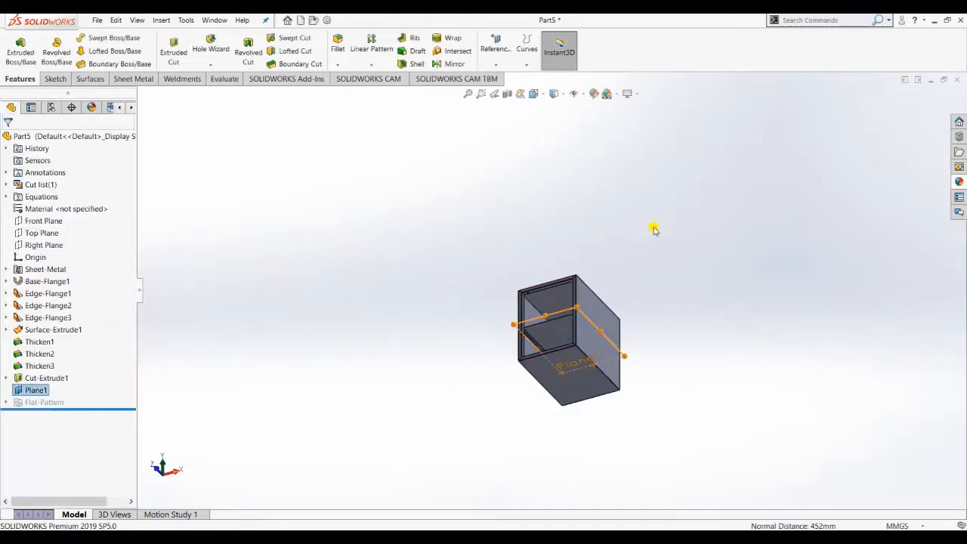
middle_click_drag(654, 229, 665, 320)
left_click(744, 316)
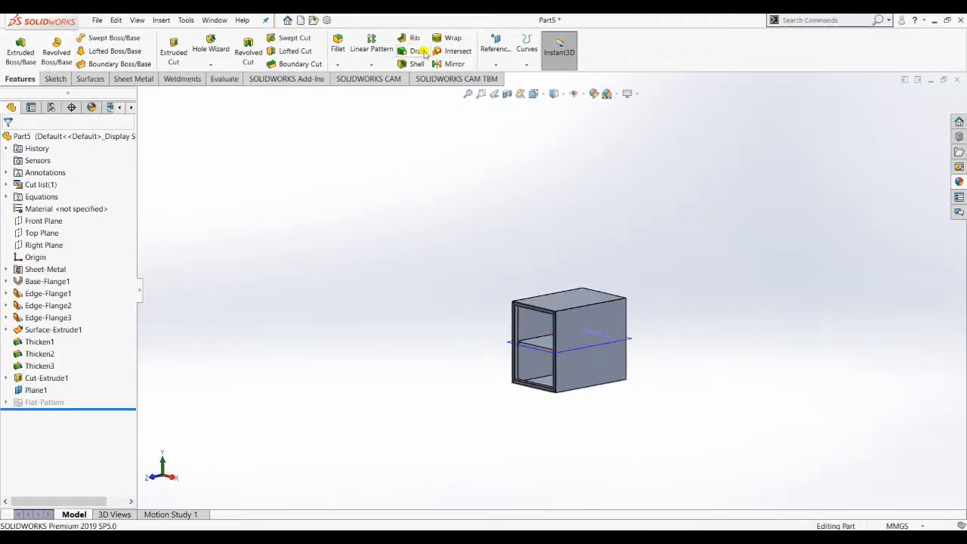
Mirror the flange lip's hole cut about the horizontal mid plane onto the bottom front flange's lip
scroll(544, 317, "down", 3)
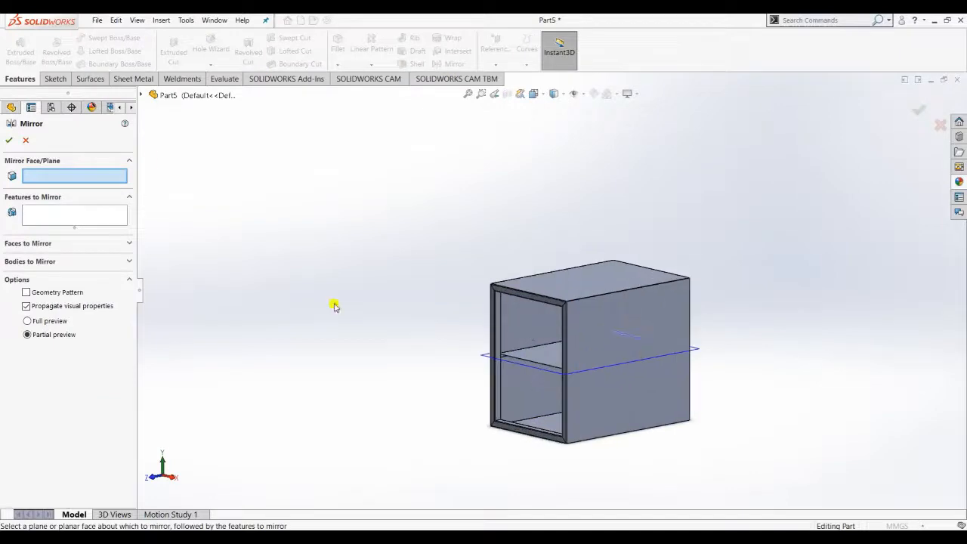
scroll(510, 306, "down", 3)
middle_click_drag(530, 316, 539, 227)
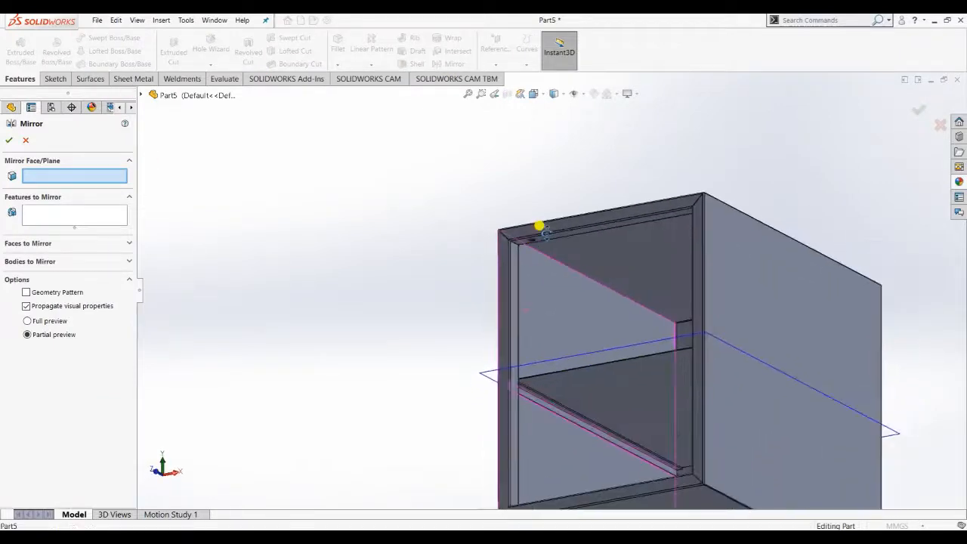
scroll(534, 245, "down", 5)
scroll(546, 297, "down", 5)
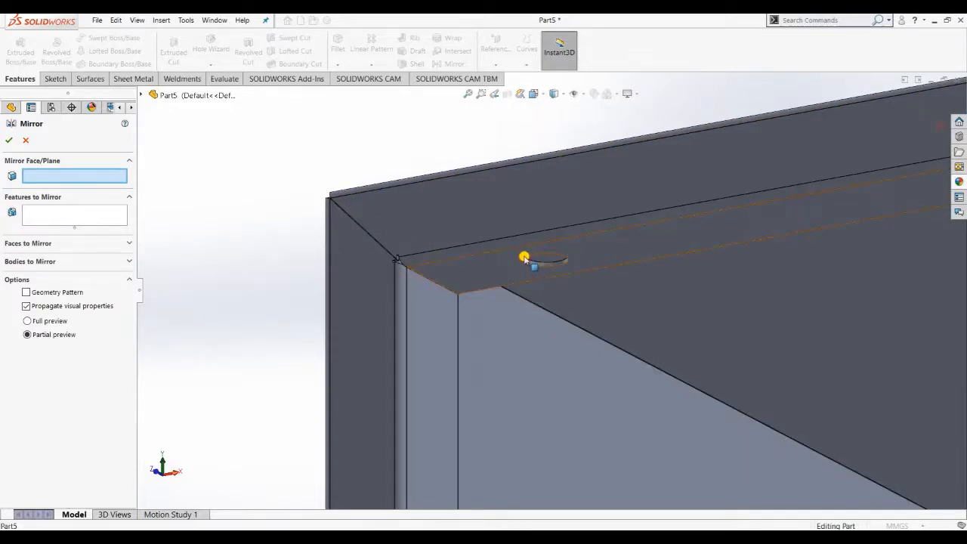
scroll(528, 259, "up", 3)
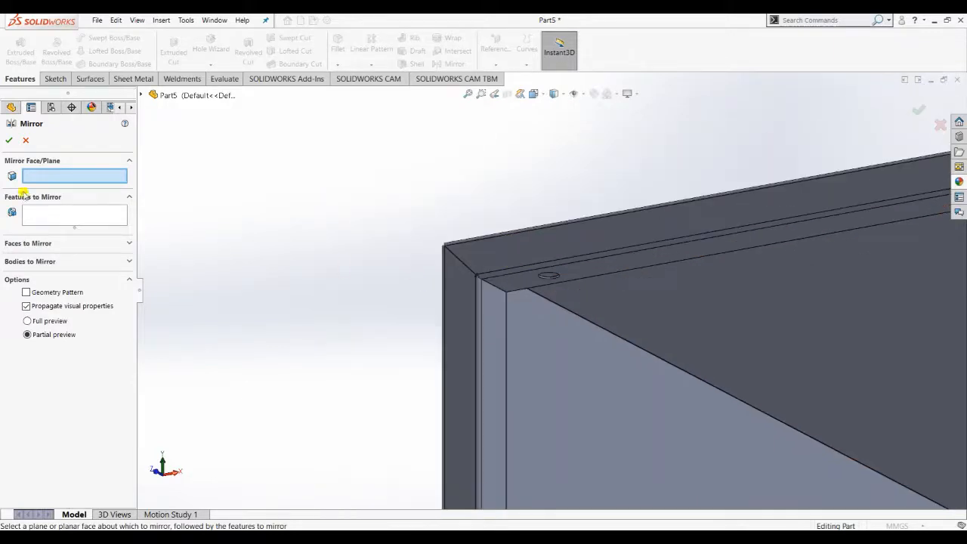
left_click(84, 221)
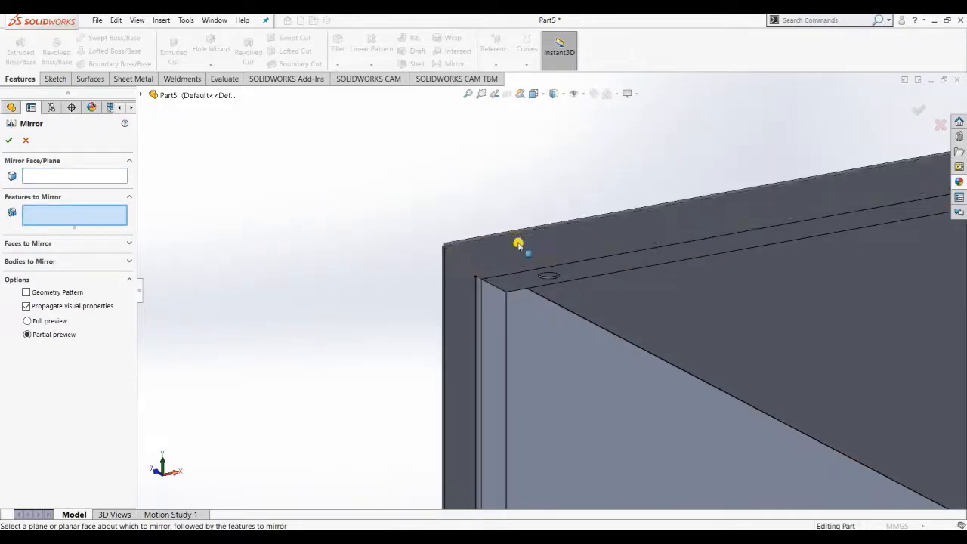
left_click(547, 279)
scroll(718, 280, "up", 4)
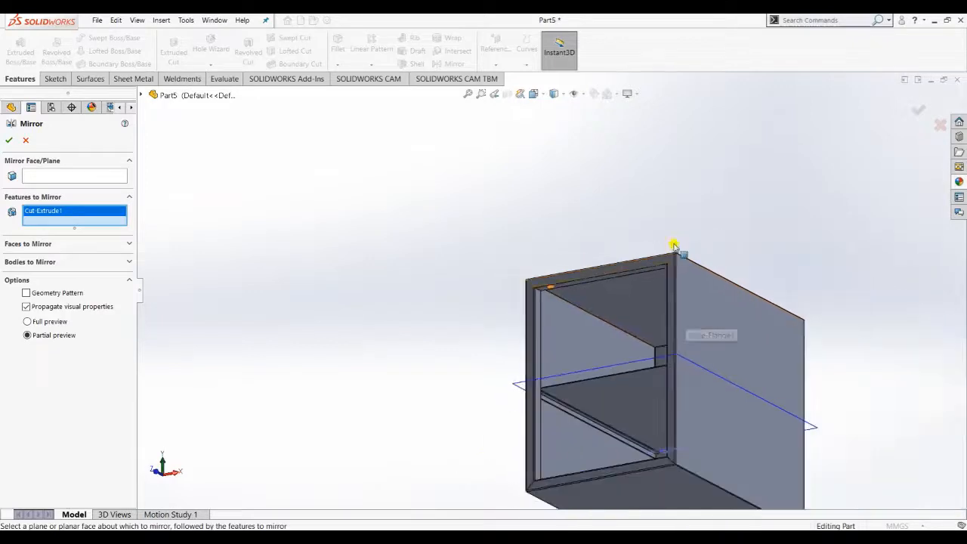
left_click(92, 176)
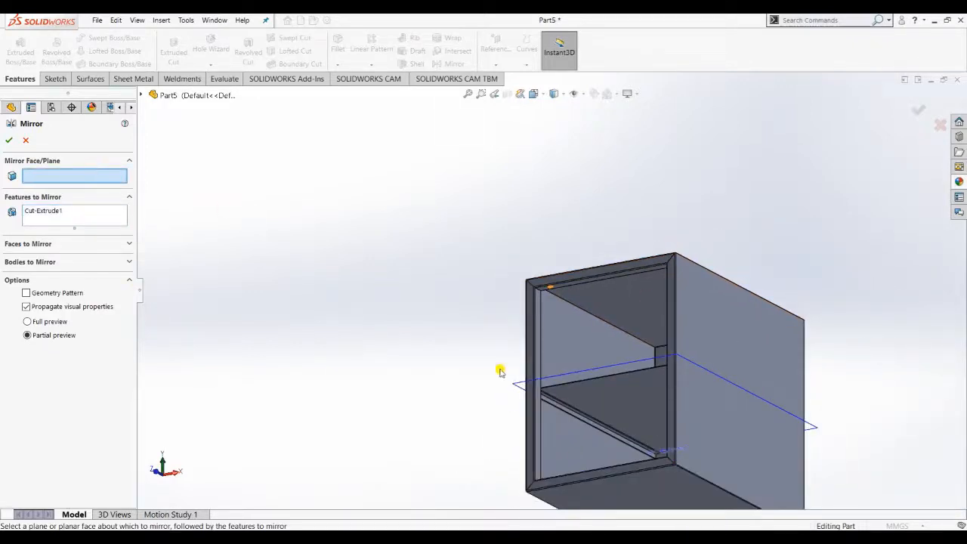
left_click(520, 380)
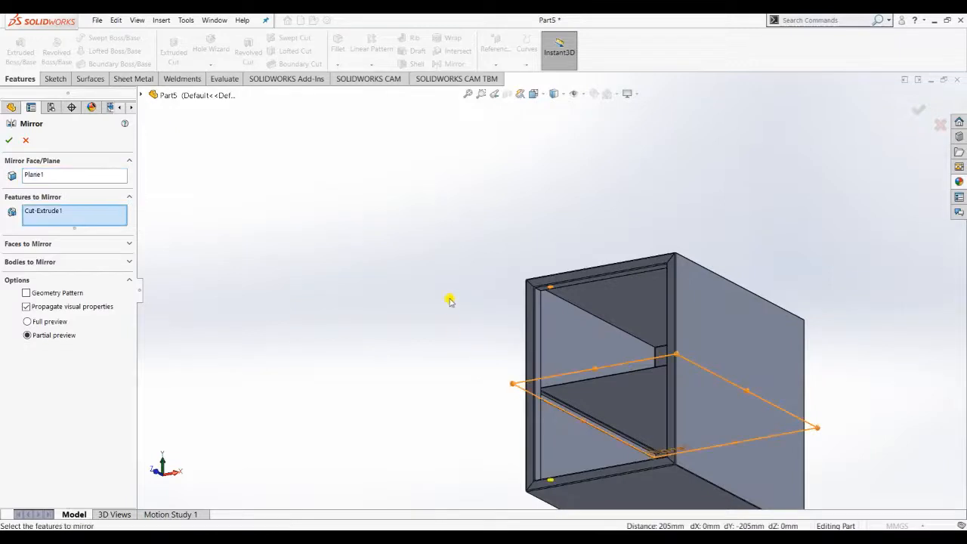
middle_click_drag(448, 298, 423, 402)
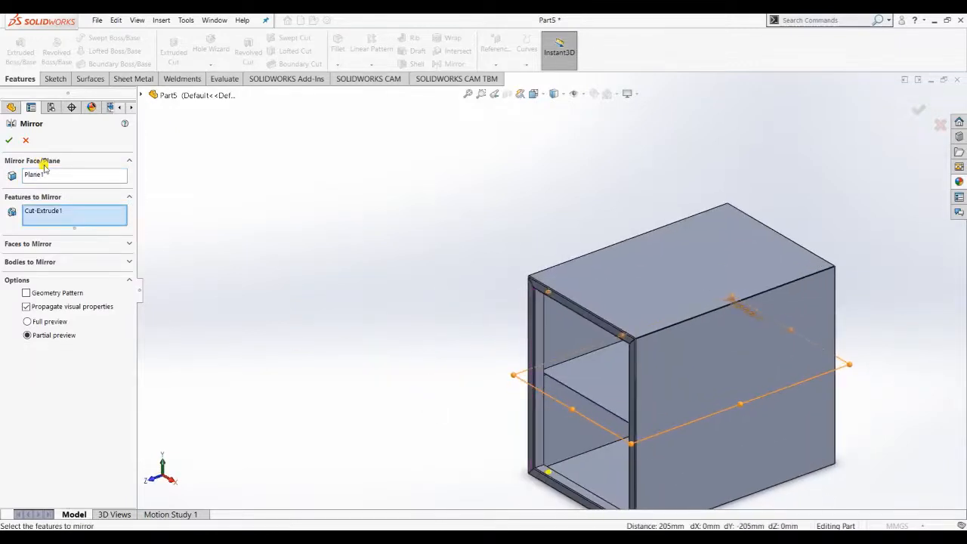
left_click(9, 141)
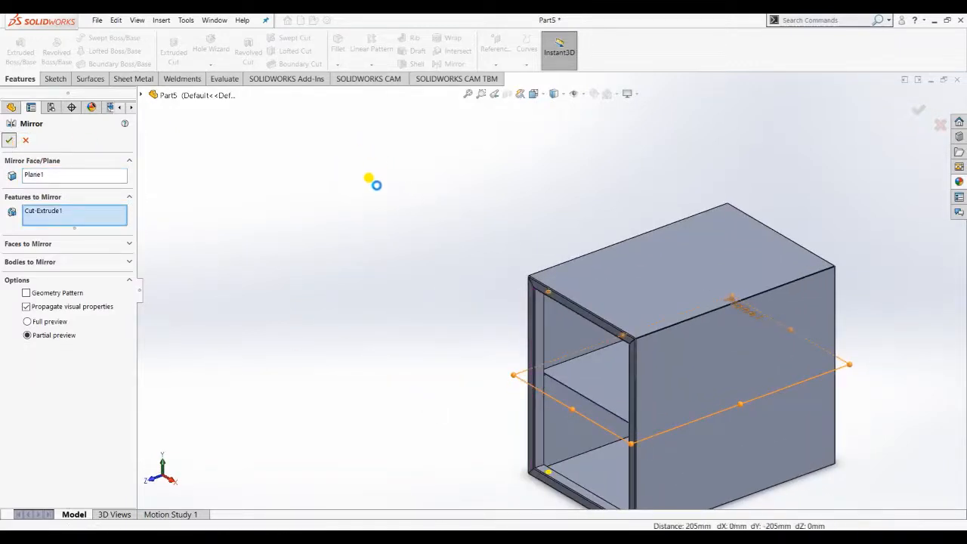
scroll(412, 242, "down", 2)
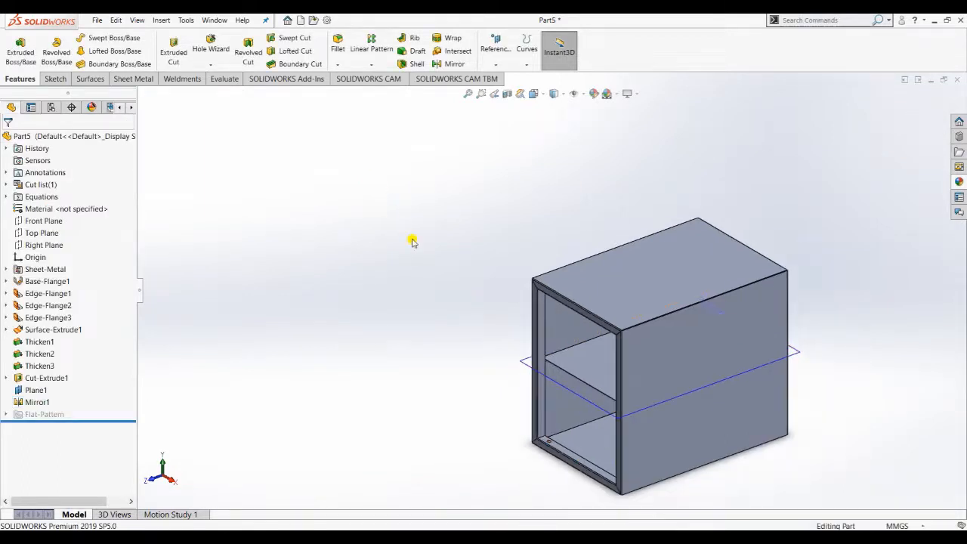
Hide the horizontal mid plane used for the mirror
middle_click_drag(452, 192, 446, 249)
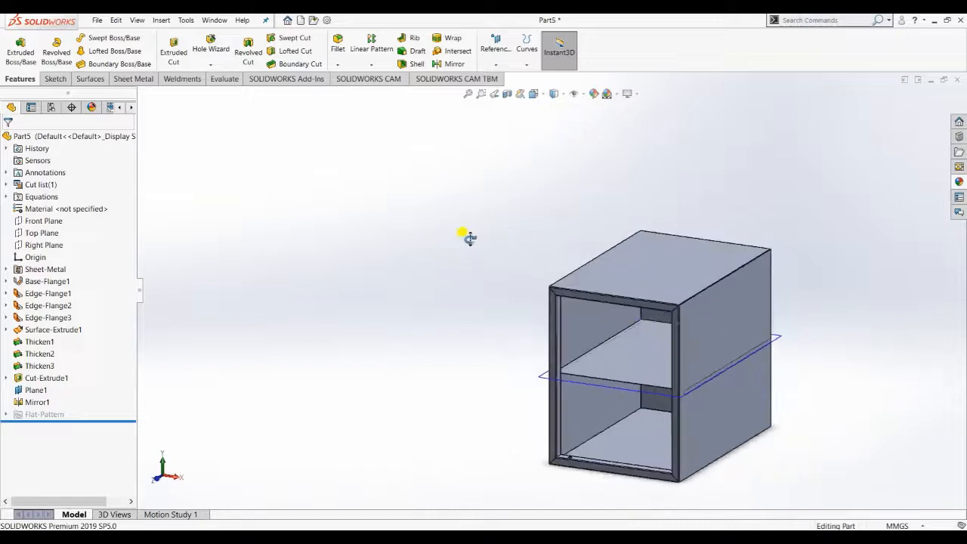
left_click(35, 390)
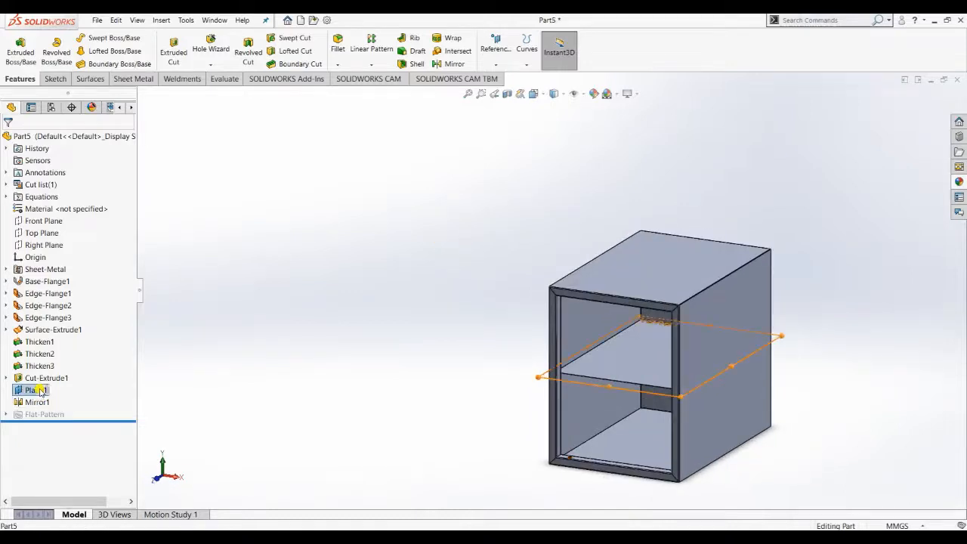
right_click(36, 389)
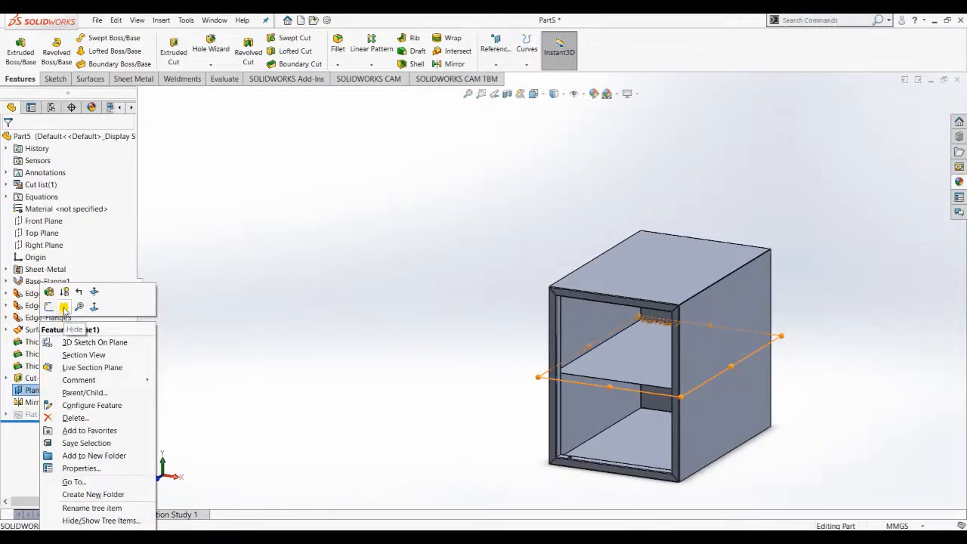
left_click(65, 308)
Examine the mirrored hole in the bottom front flange's lip and the box's front opening
middle_click_drag(403, 287, 429, 358)
scroll(593, 464, "down", 3)
scroll(572, 453, "up", 5)
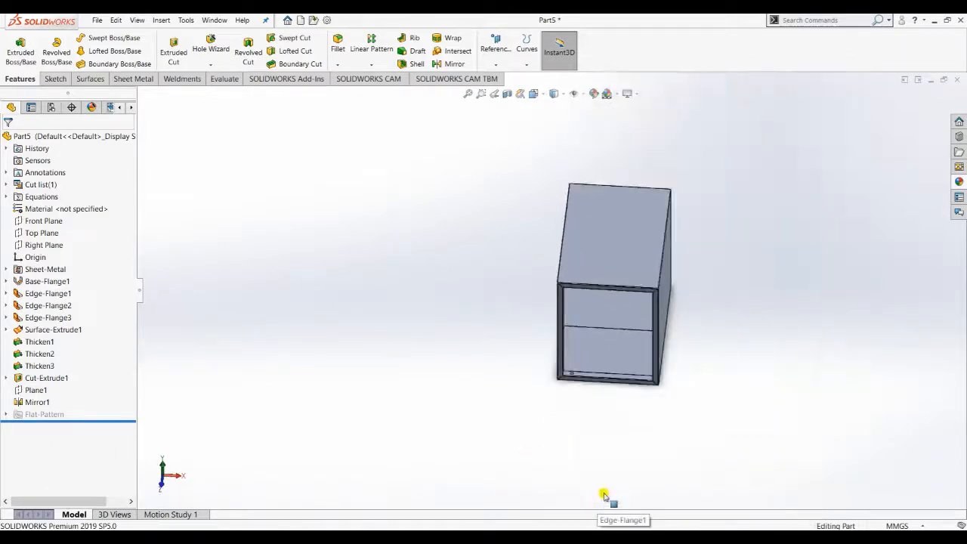
scroll(578, 392, "down", 5)
scroll(578, 344, "up", 1)
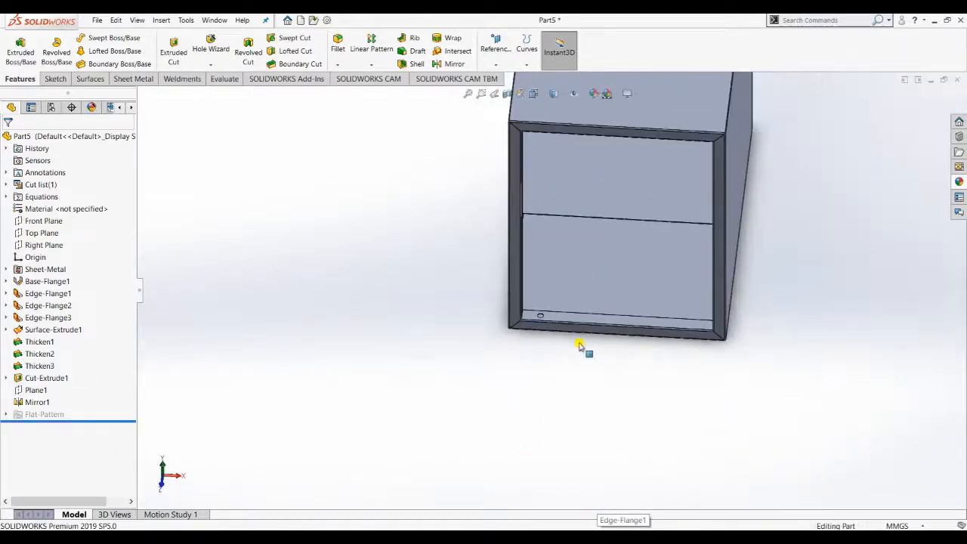
middle_click_drag(578, 345, 585, 247)
scroll(603, 296, "up", 3)
scroll(569, 165, "down", 3)
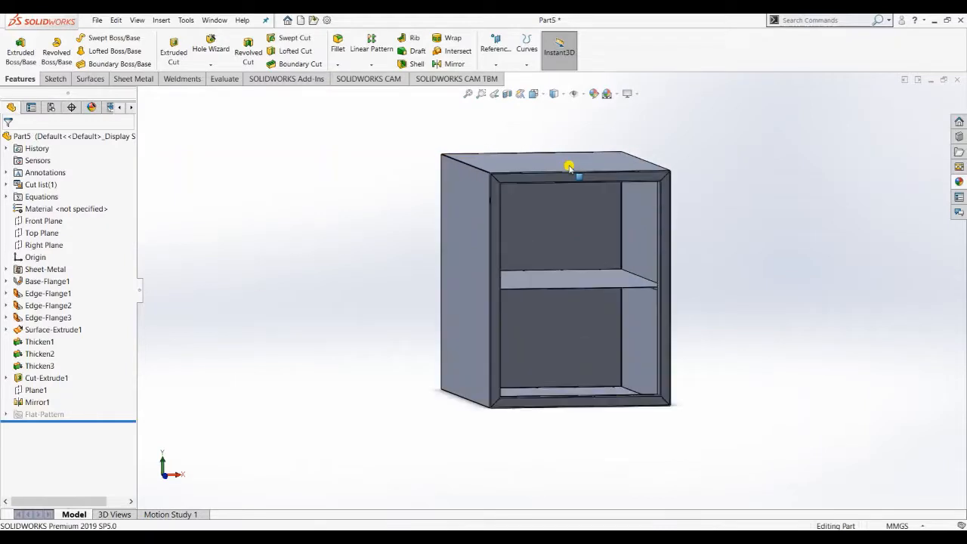
Assign the steel material AISI 304 to the part
right_click(59, 213)
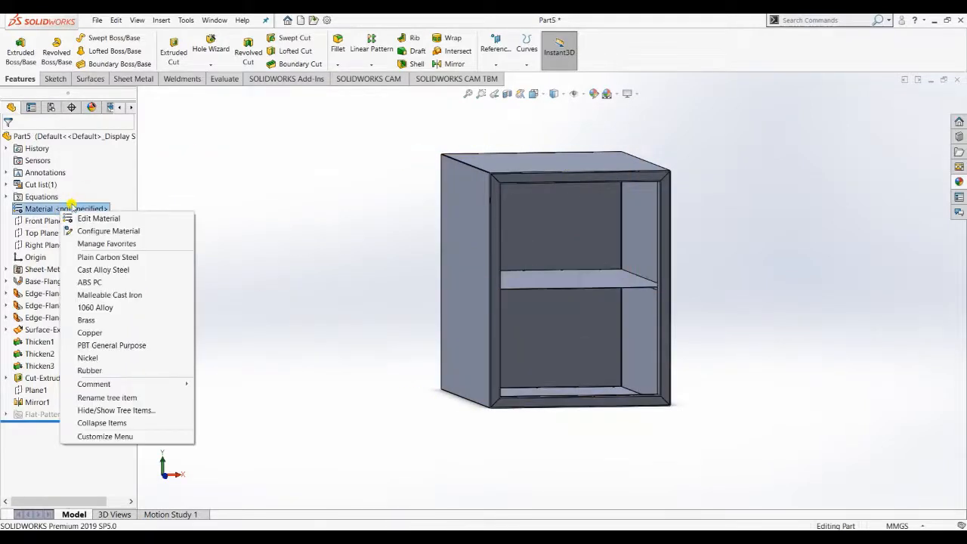
left_click(320, 227)
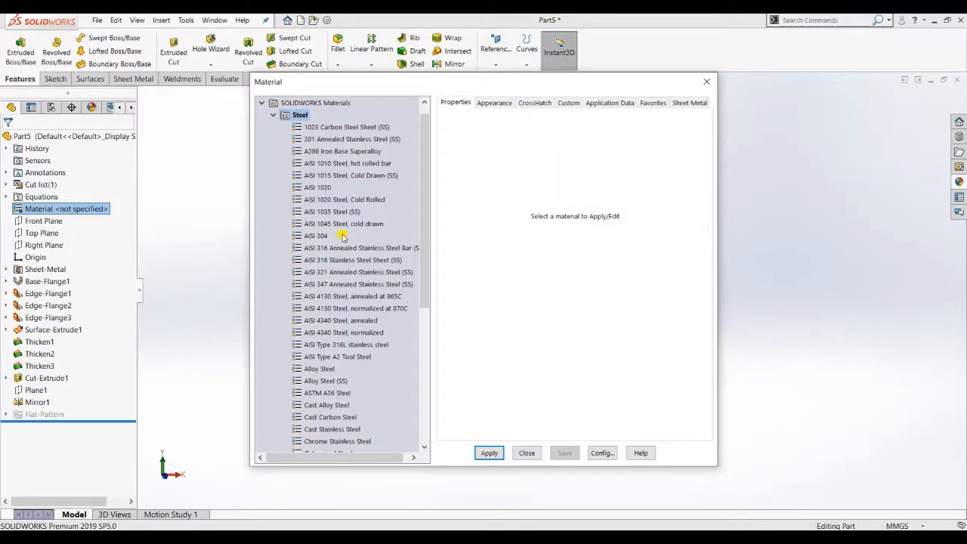
left_click(328, 237)
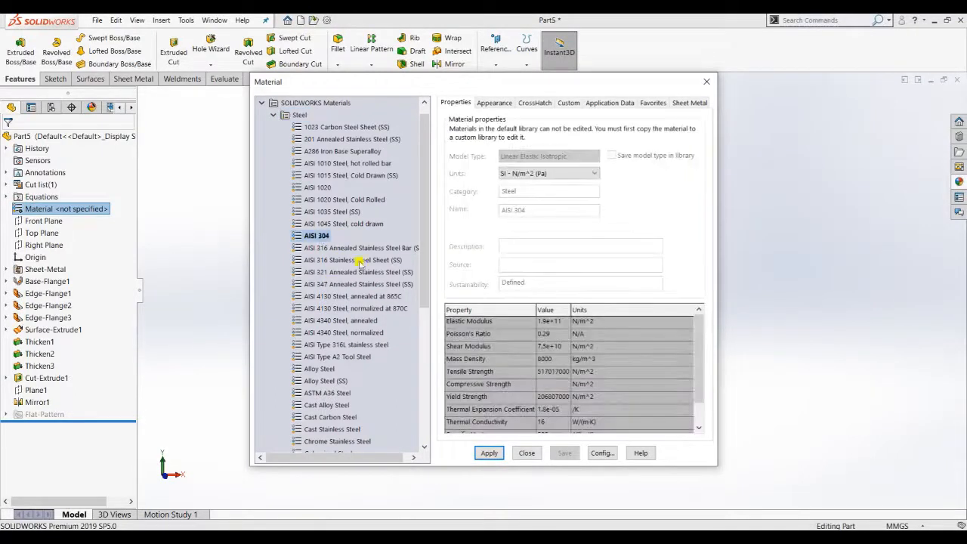
left_click(490, 452)
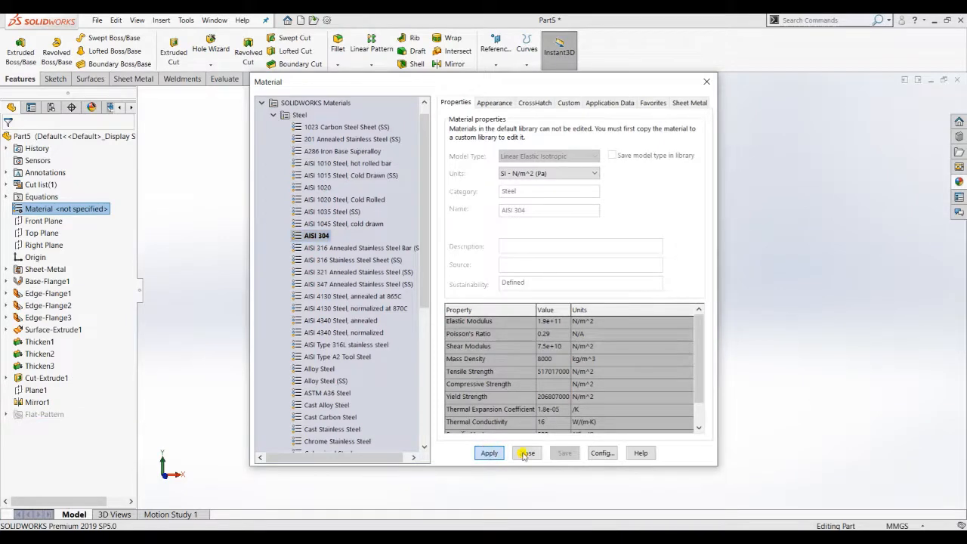
left_click(527, 453)
Save the part as "drawer box casing 1" in the Solidworks Study table folder
middle_click_drag(748, 280, 697, 292)
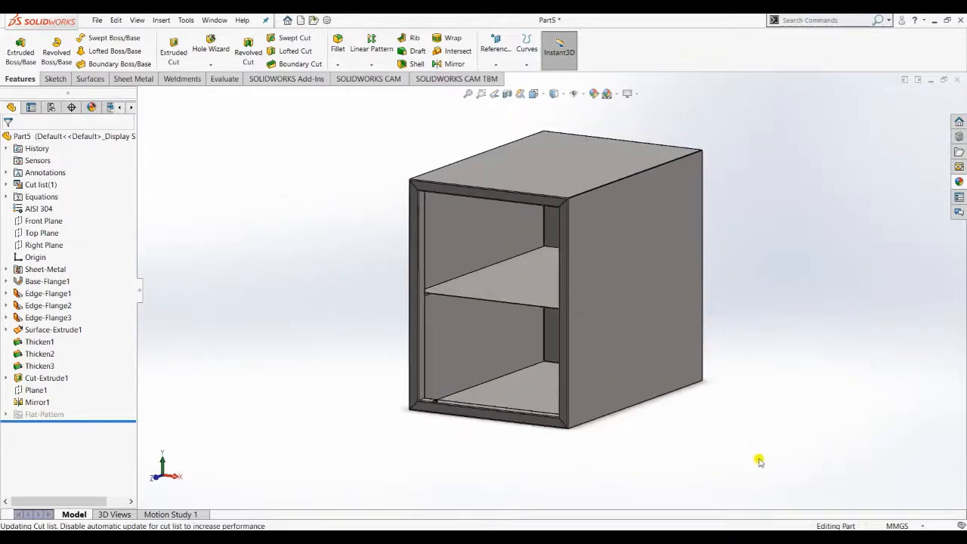
middle_click_drag(628, 453, 632, 454)
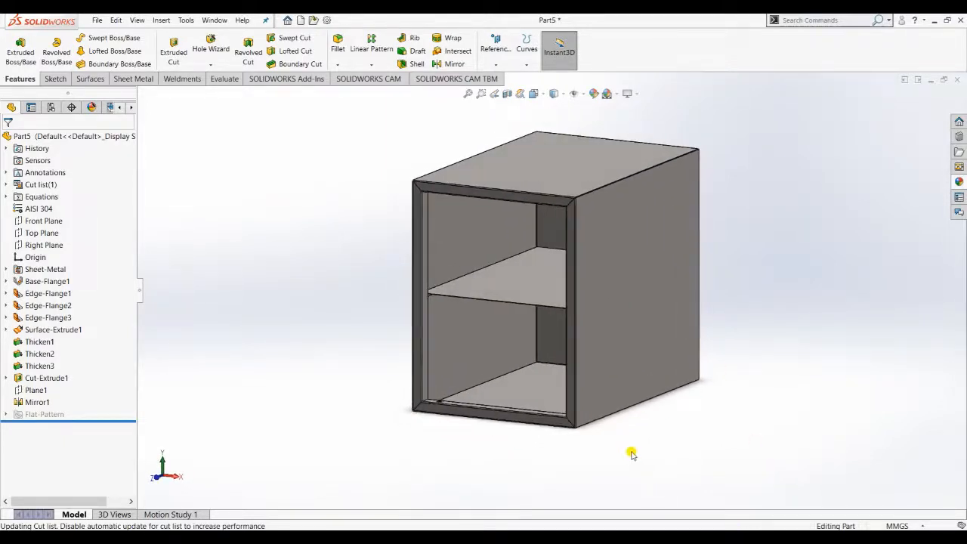
key("space")
left_click_drag(721, 371, 707, 356)
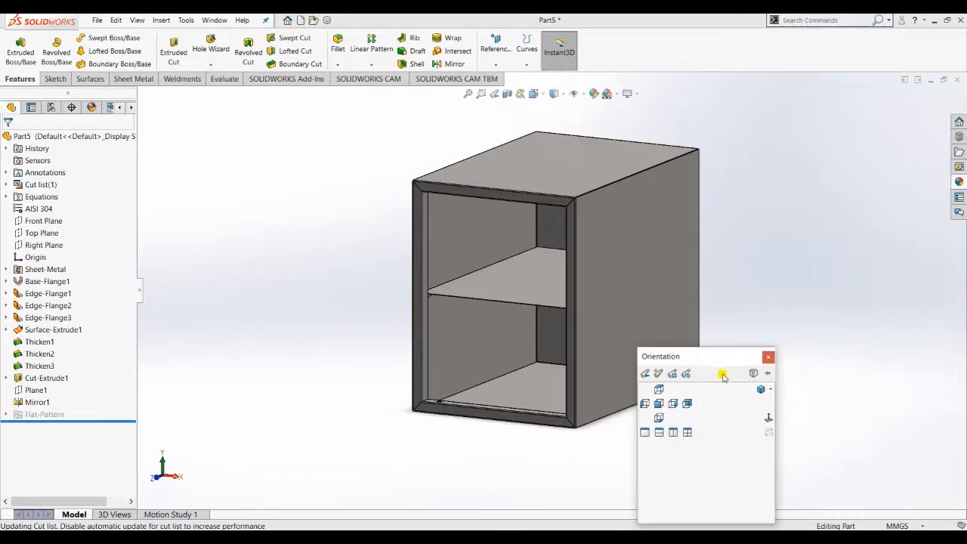
left_click(760, 390)
left_click(224, 79)
left_click(98, 21)
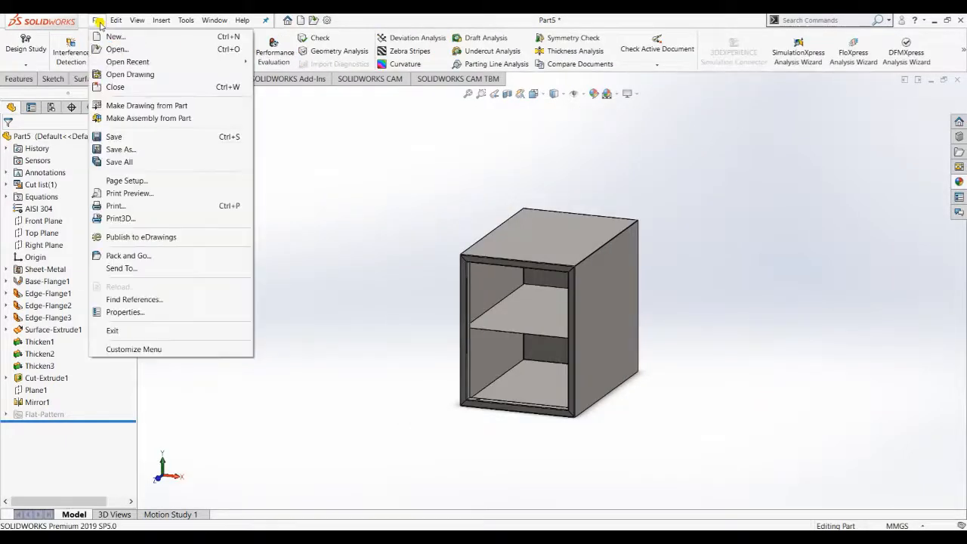
left_click(120, 149)
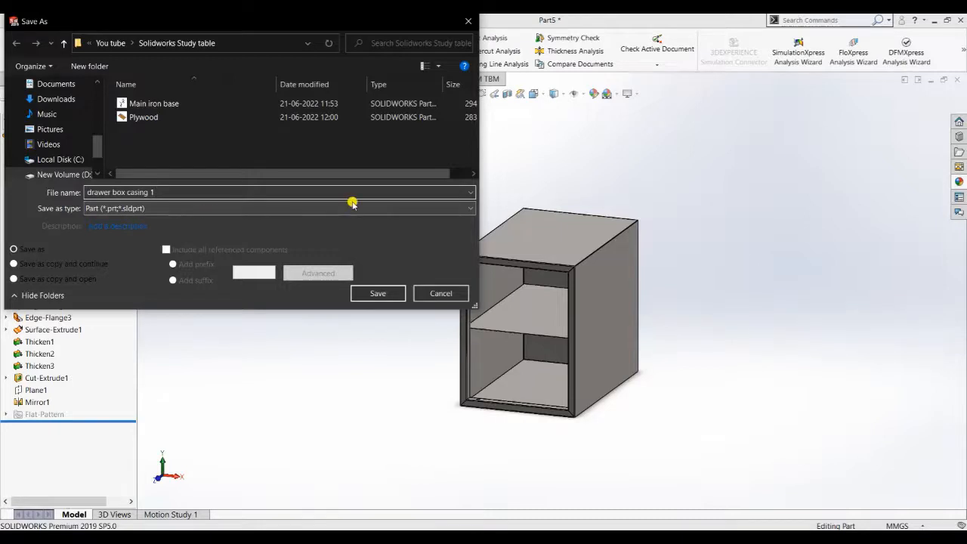
left_click(368, 293)
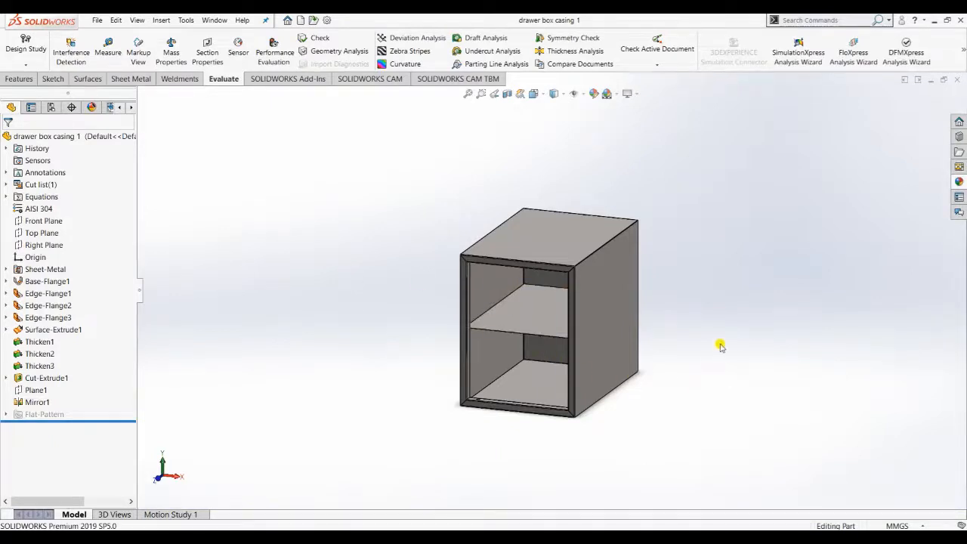
middle_click_drag(721, 340, 672, 334)
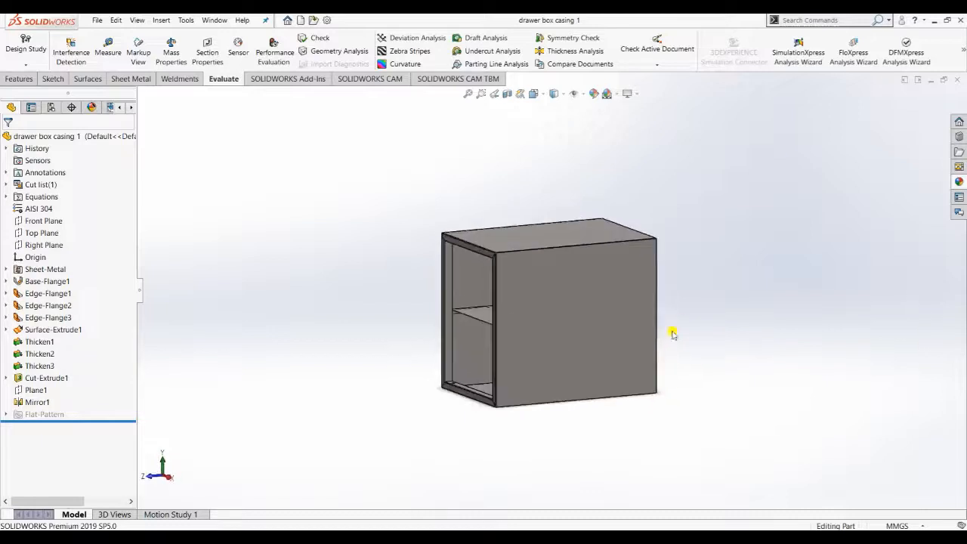